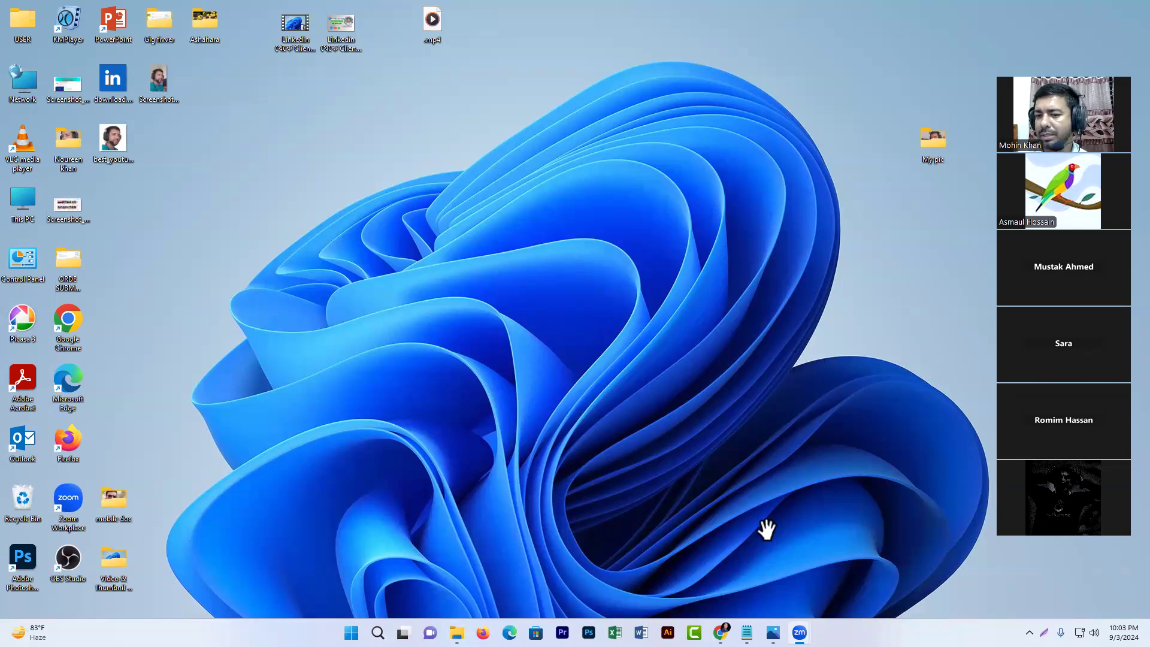
Switch to the Chrome window and close the "fiverr account open" document, leaving the Fiverr profile page showing.
mouse_move(722, 635)
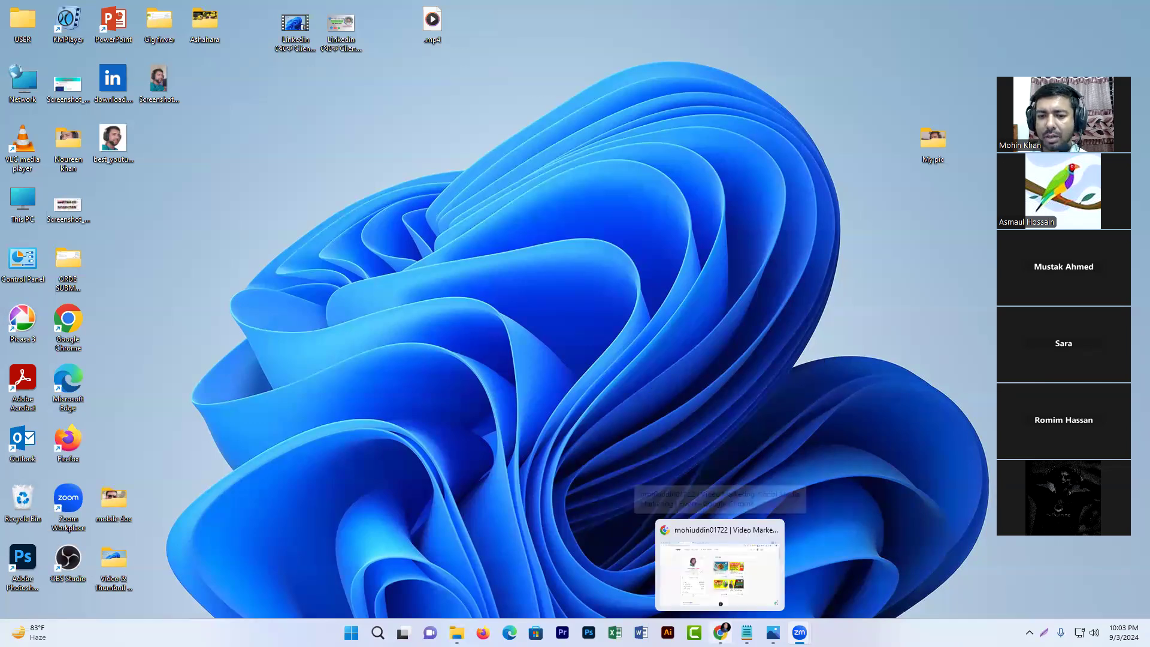
click(721, 633)
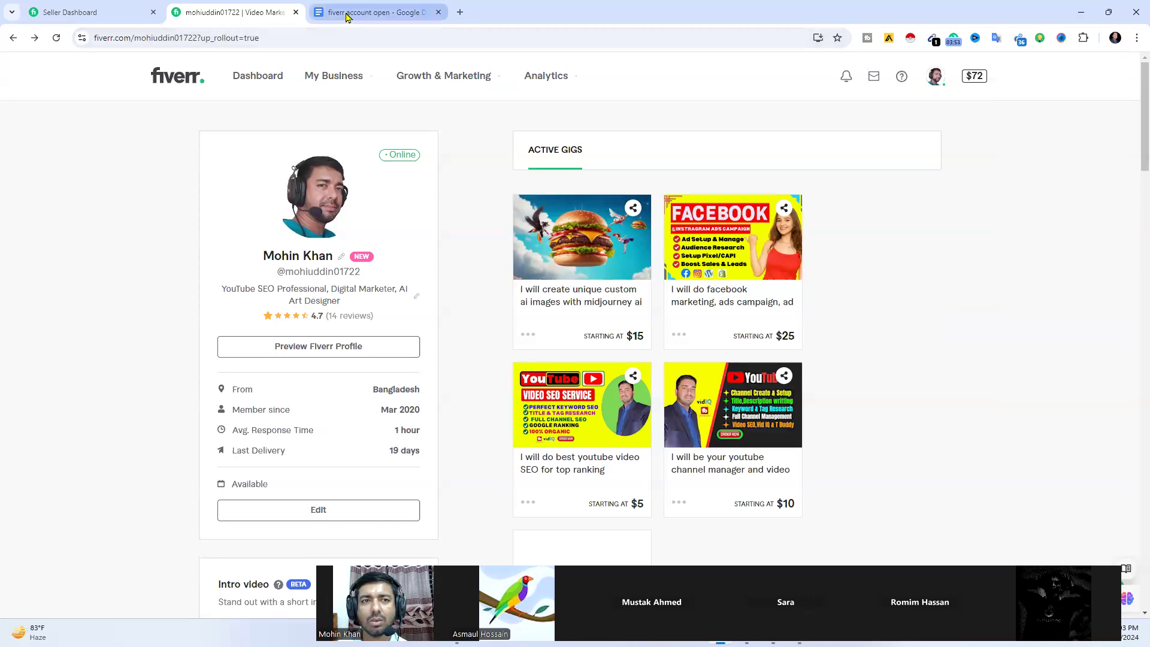
click(439, 13)
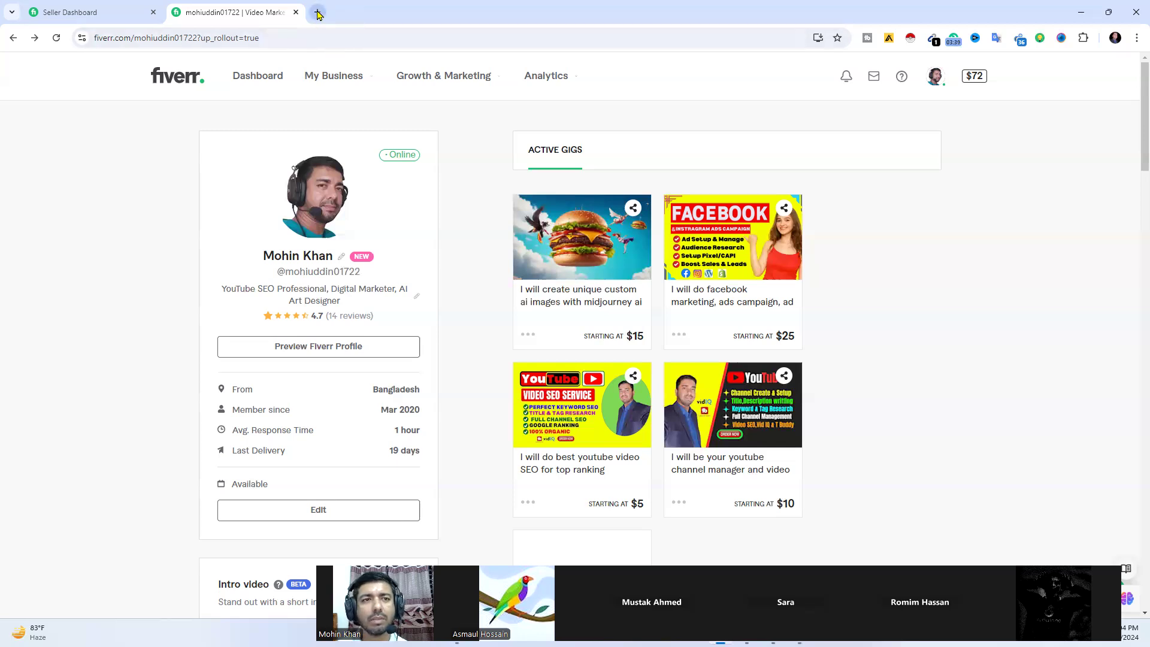
Open Google Docs from the Google apps in a new browser tab and create a blank document.
click(318, 15)
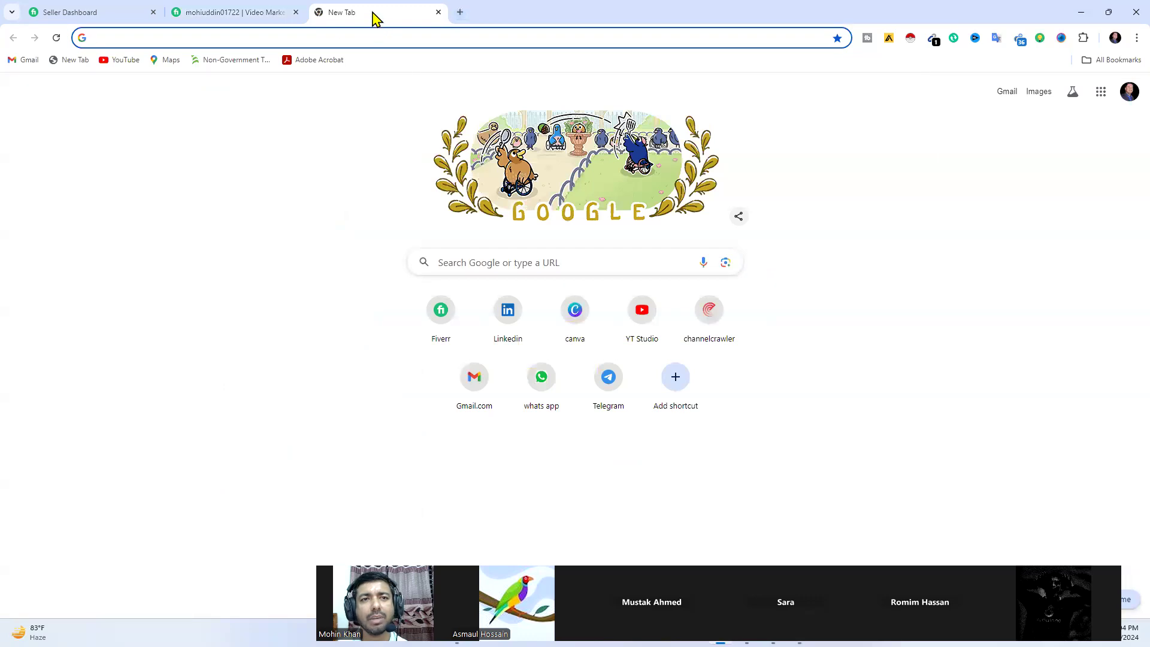
click(1101, 92)
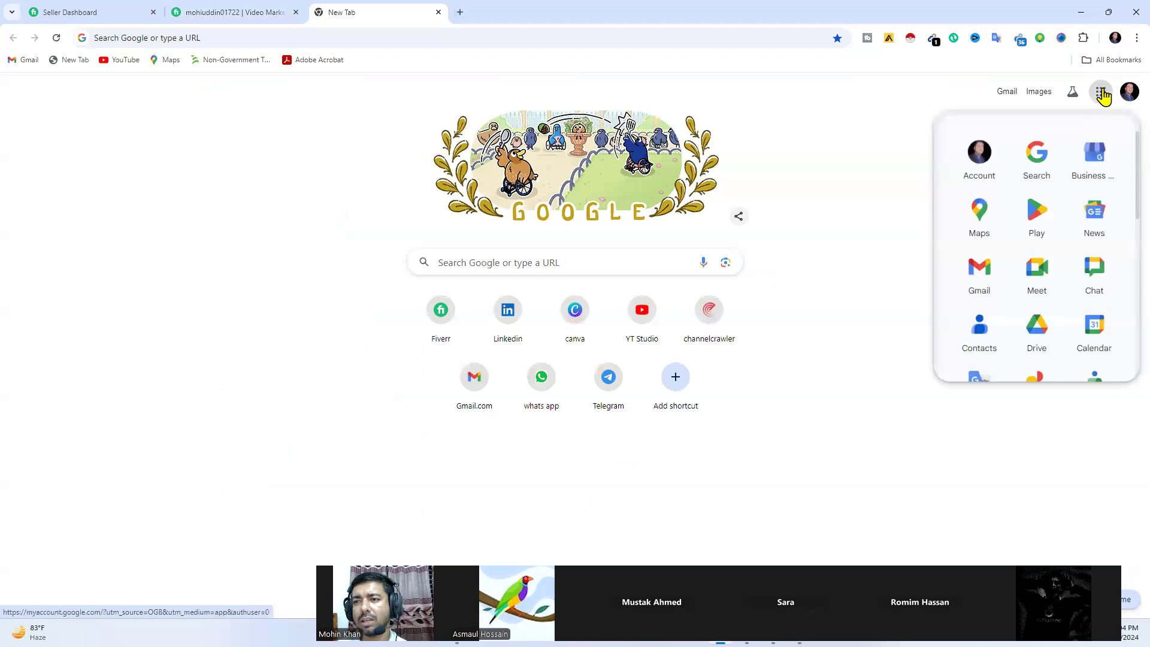
scroll(987, 261, down, 5)
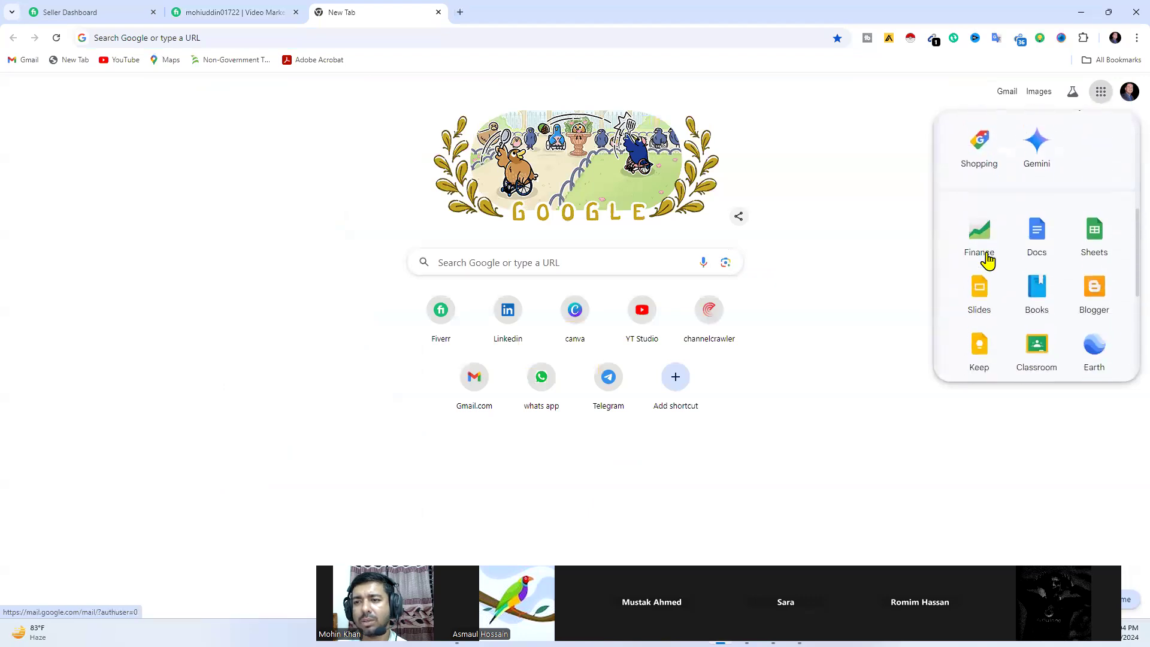
click(1035, 237)
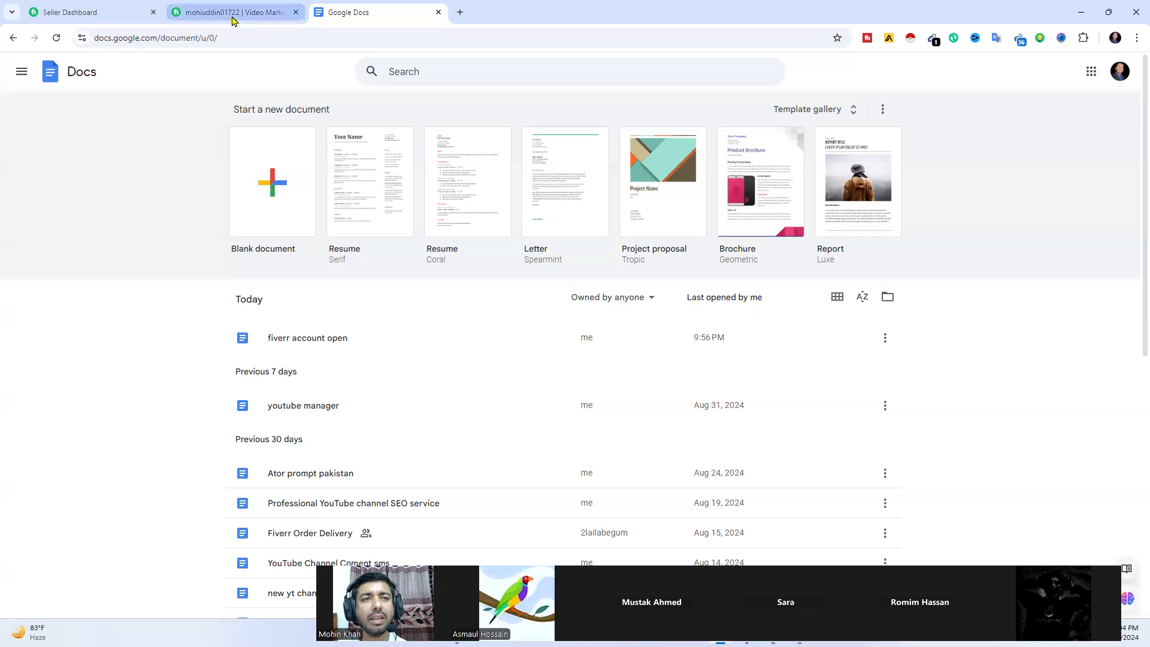
click(272, 183)
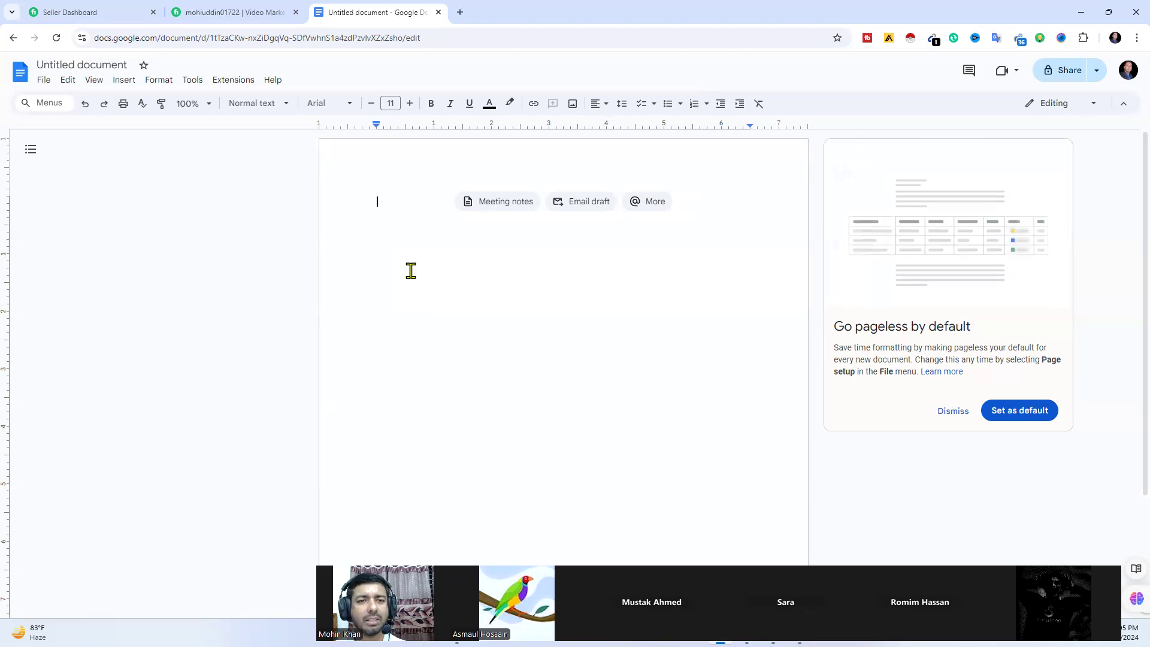
click(235, 12)
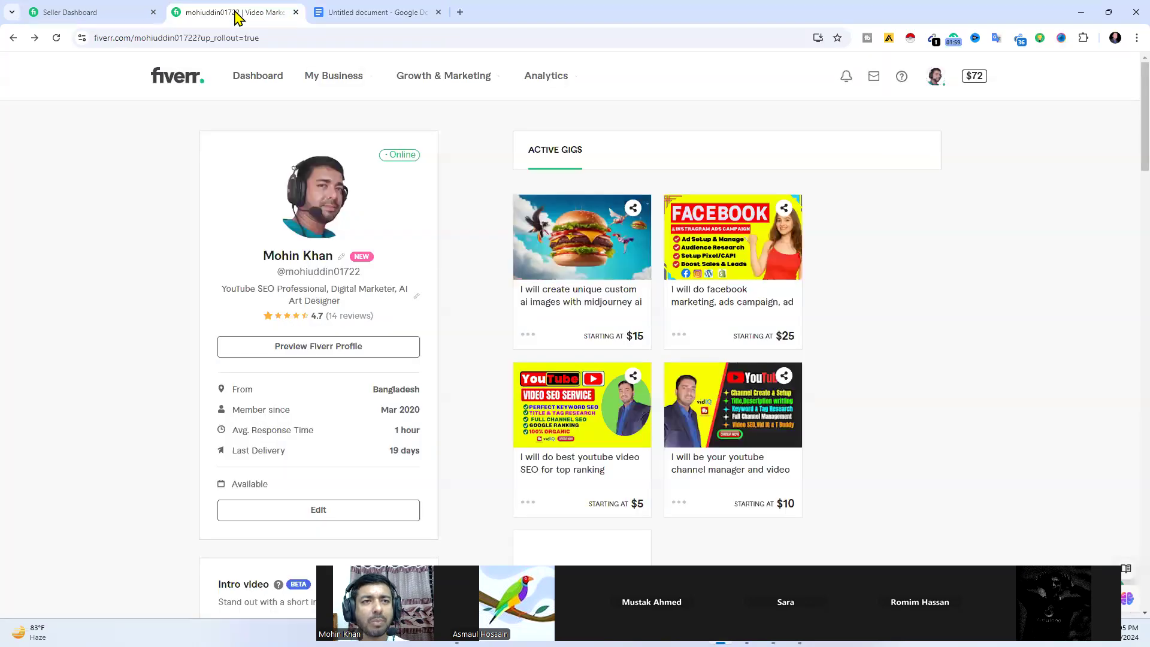
click(353, 15)
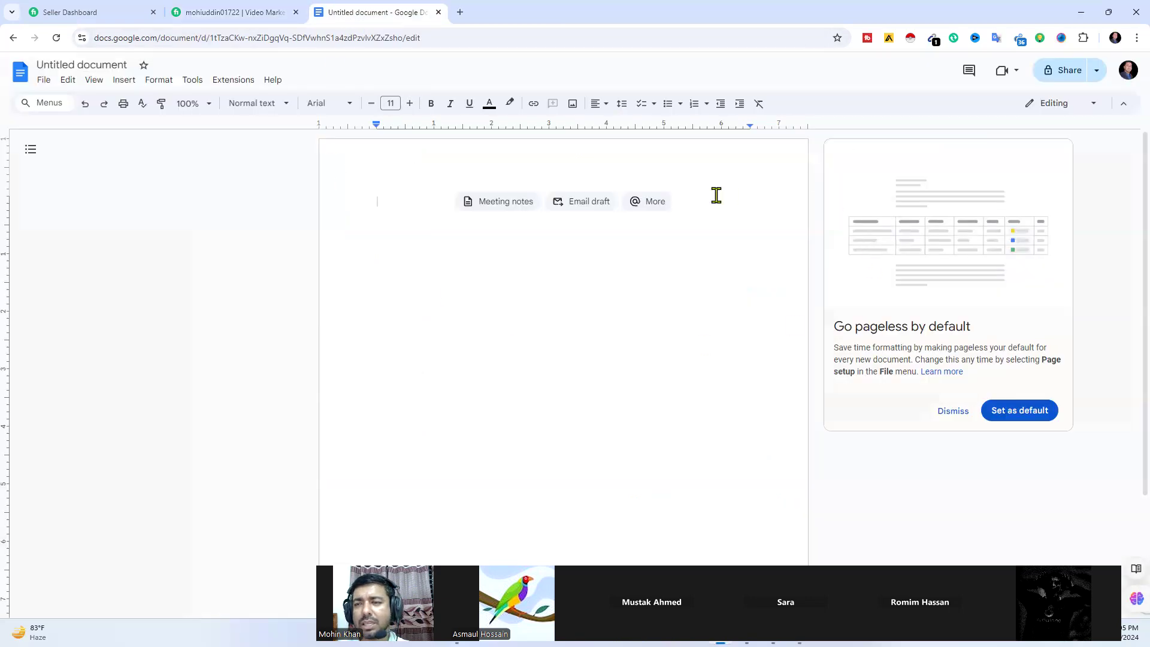
click(460, 12)
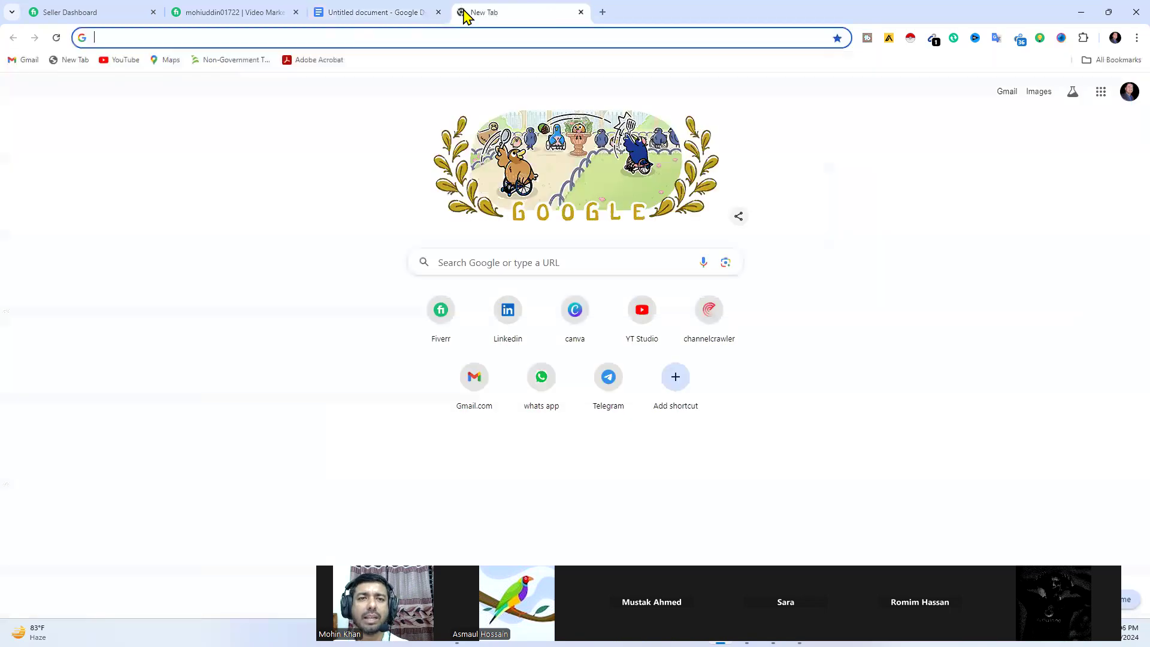
click(484, 261)
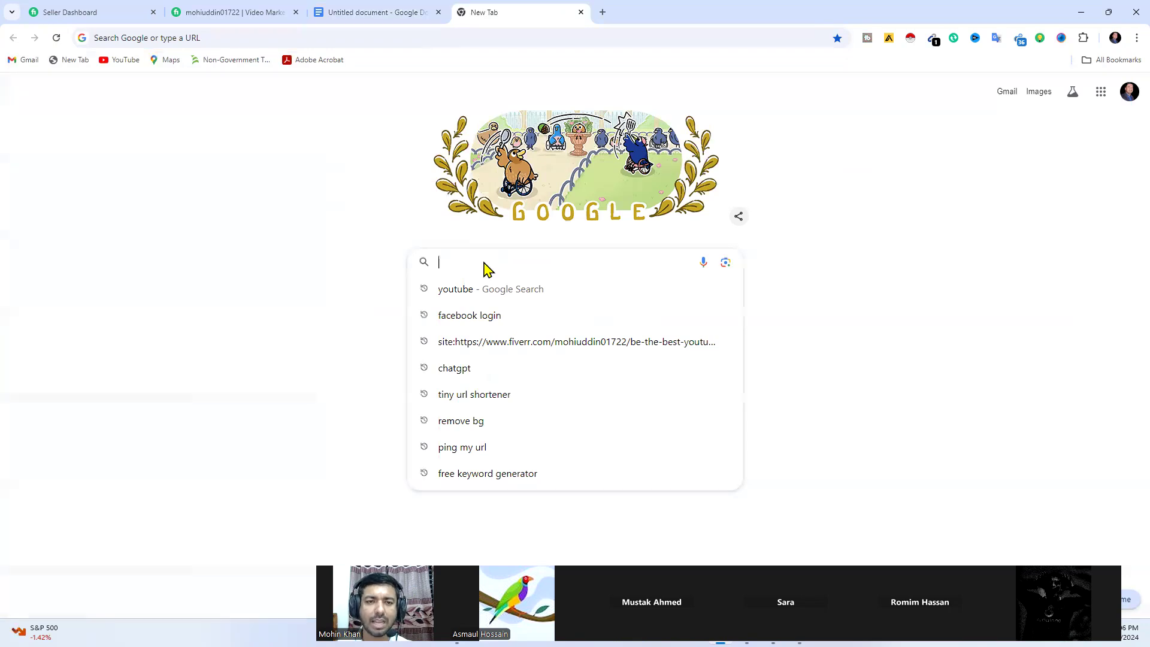
text(www)
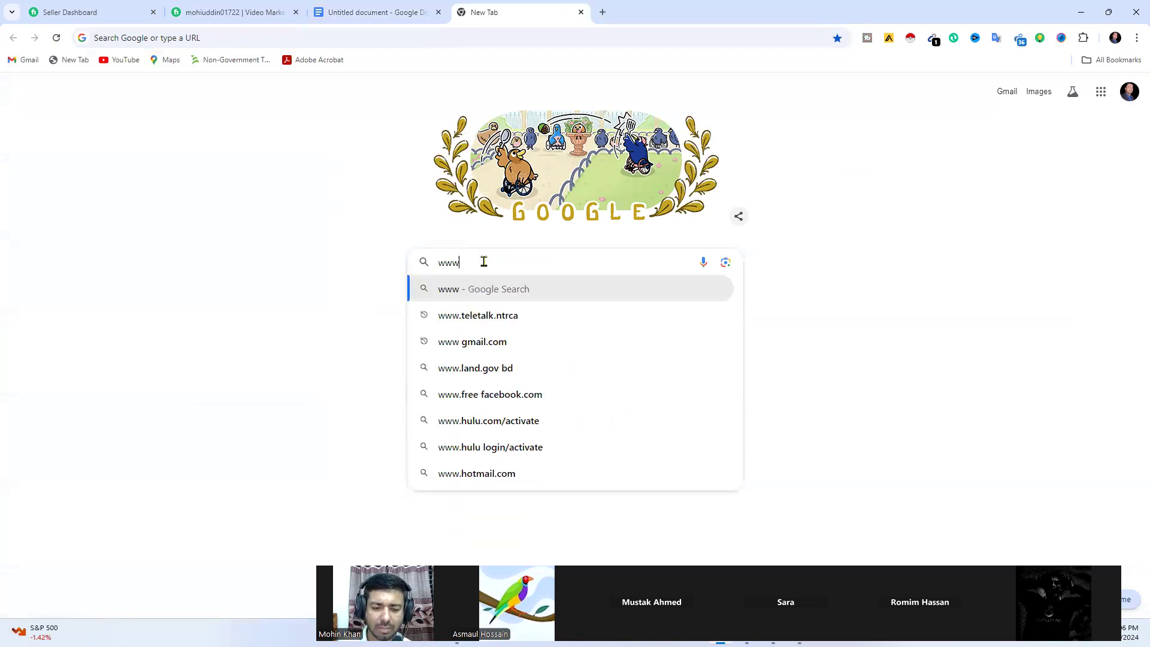
text(.fi)
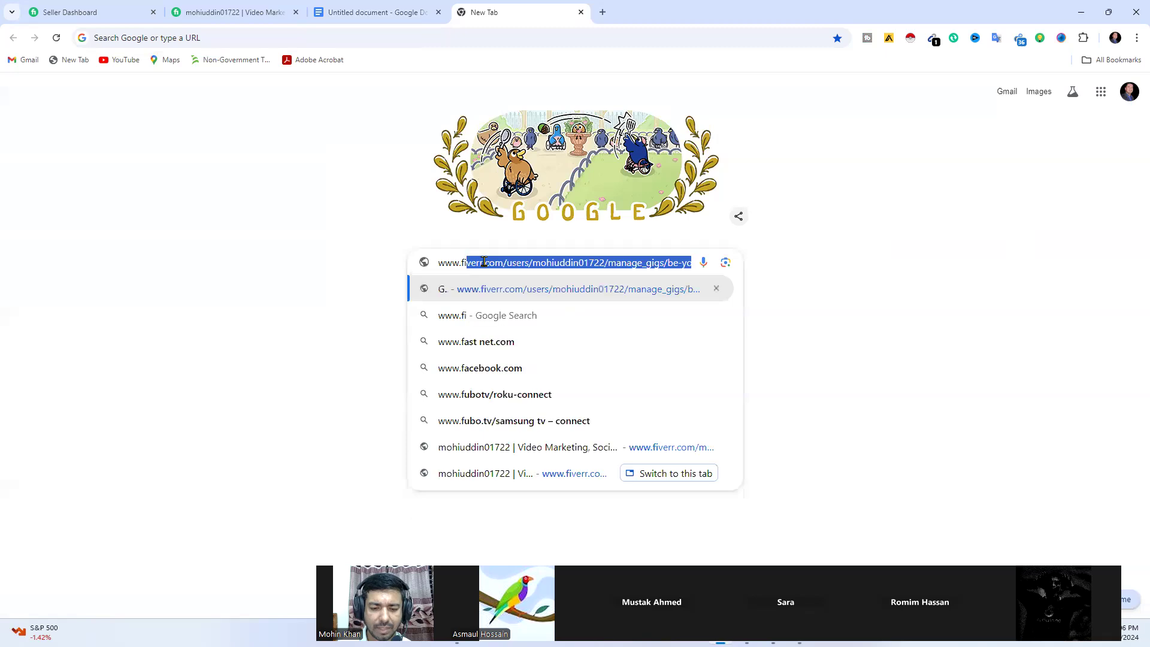
text(verr.com)
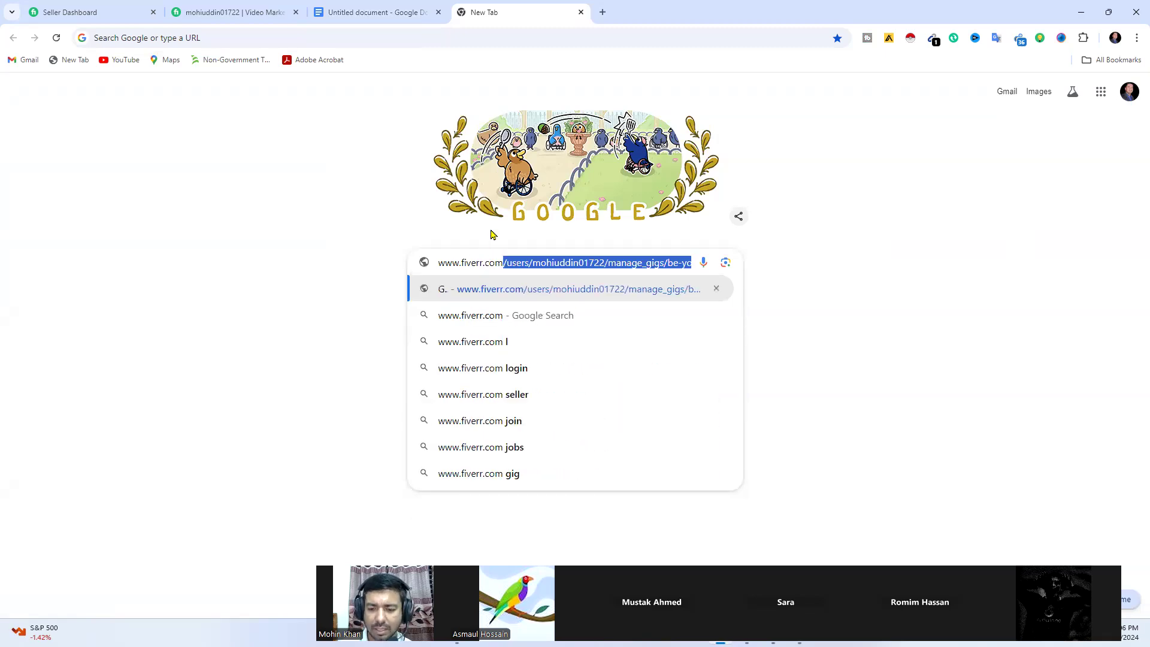
key(Return)
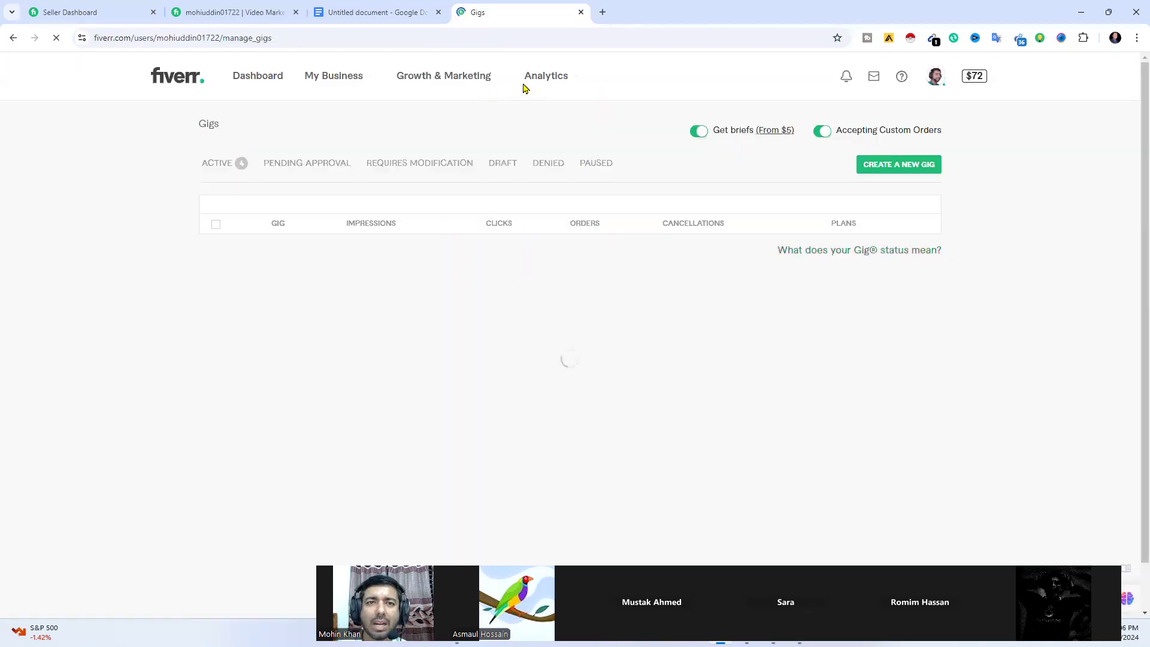
click(580, 13)
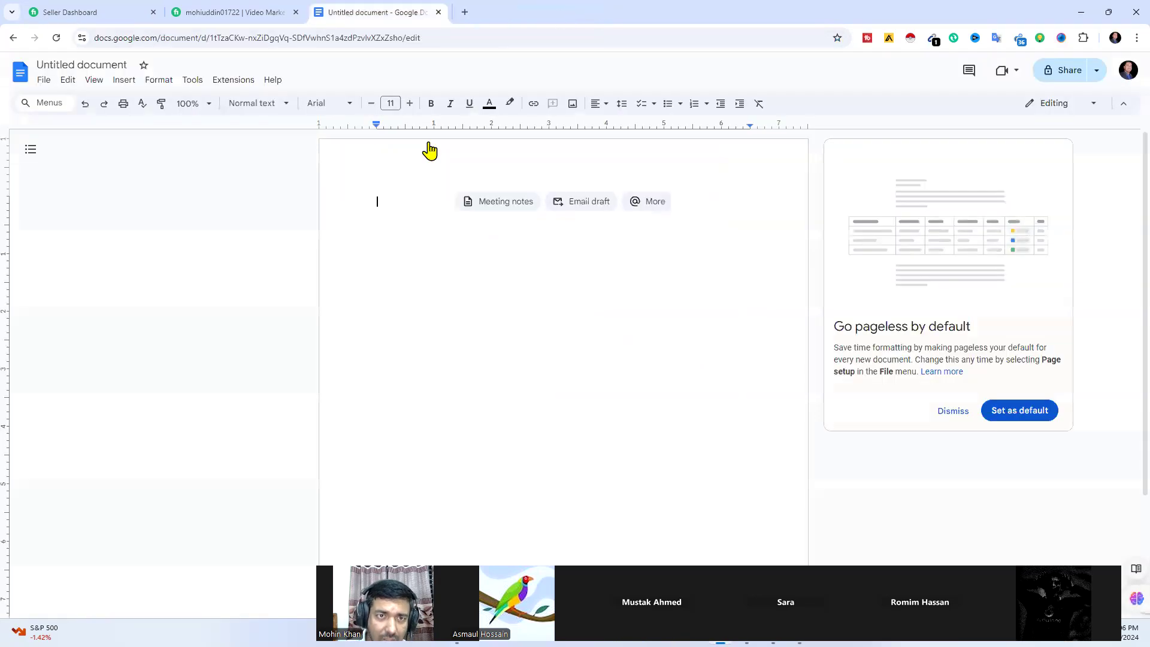
click(462, 12)
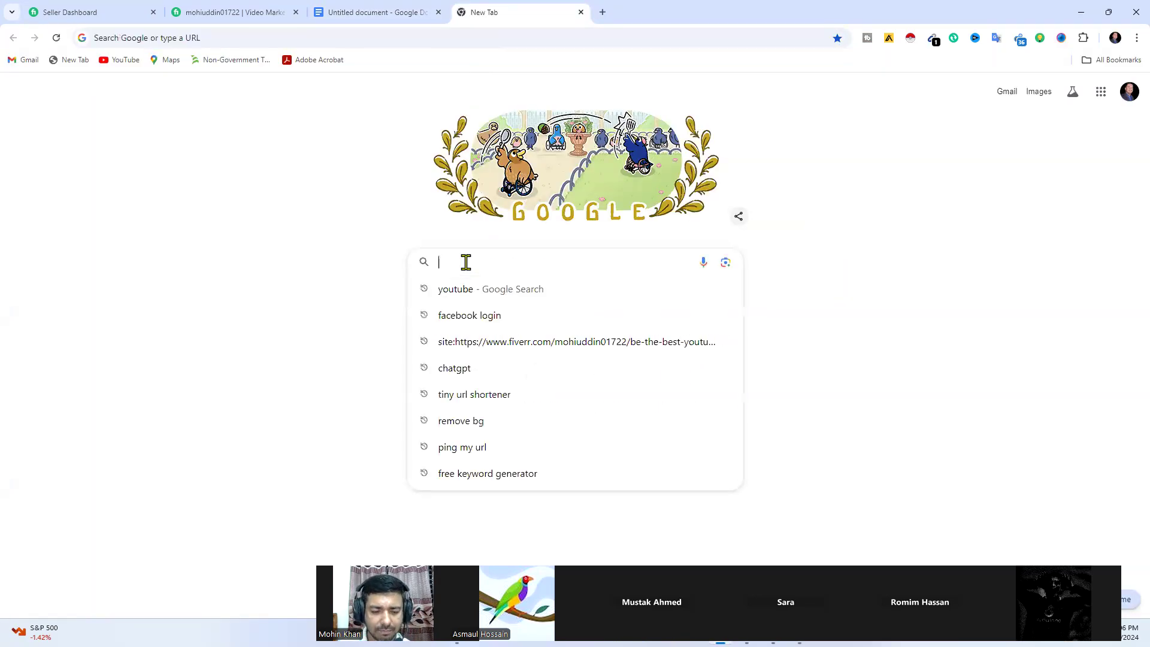
text(www)
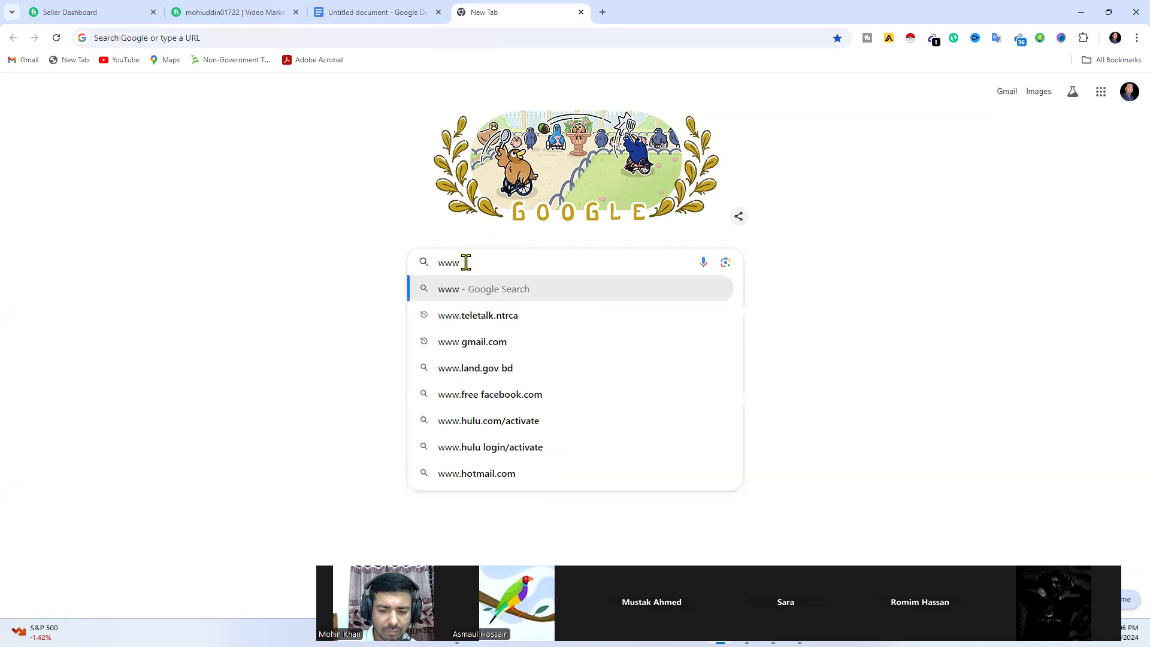
text(.fiverr)
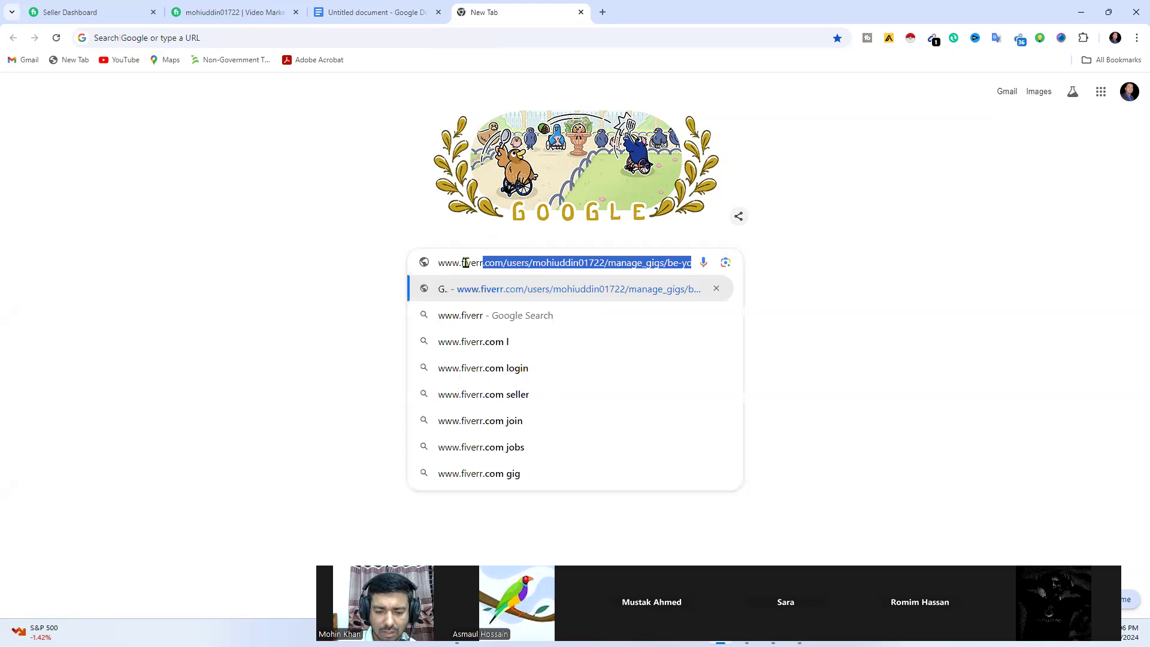
text(.com)
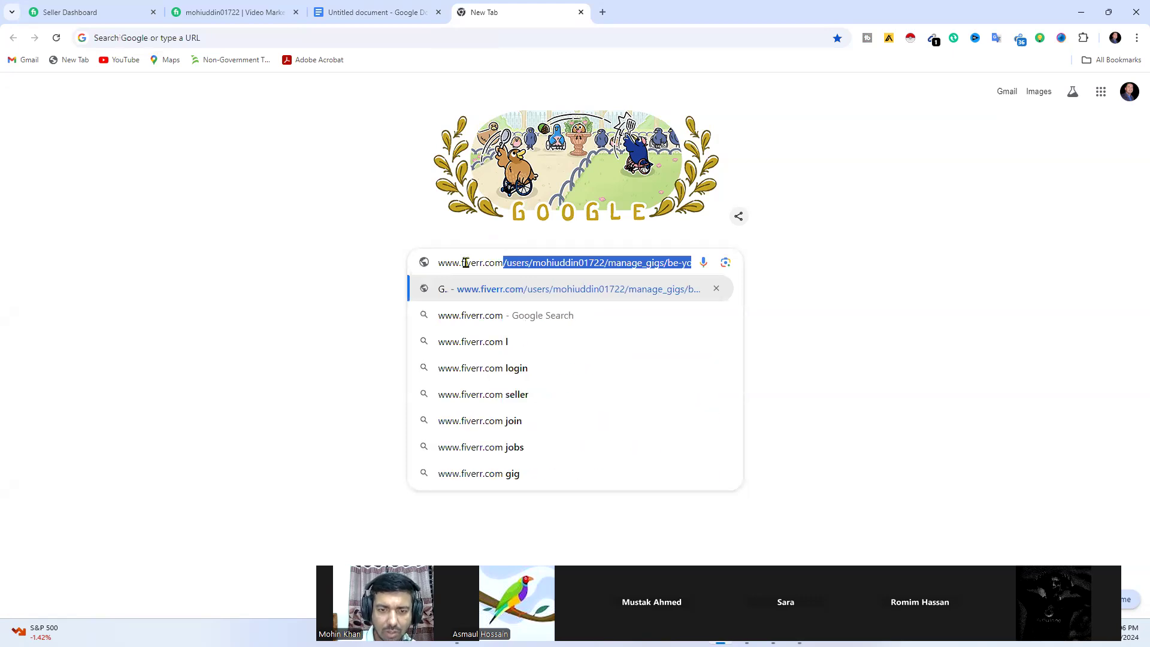
click(678, 259)
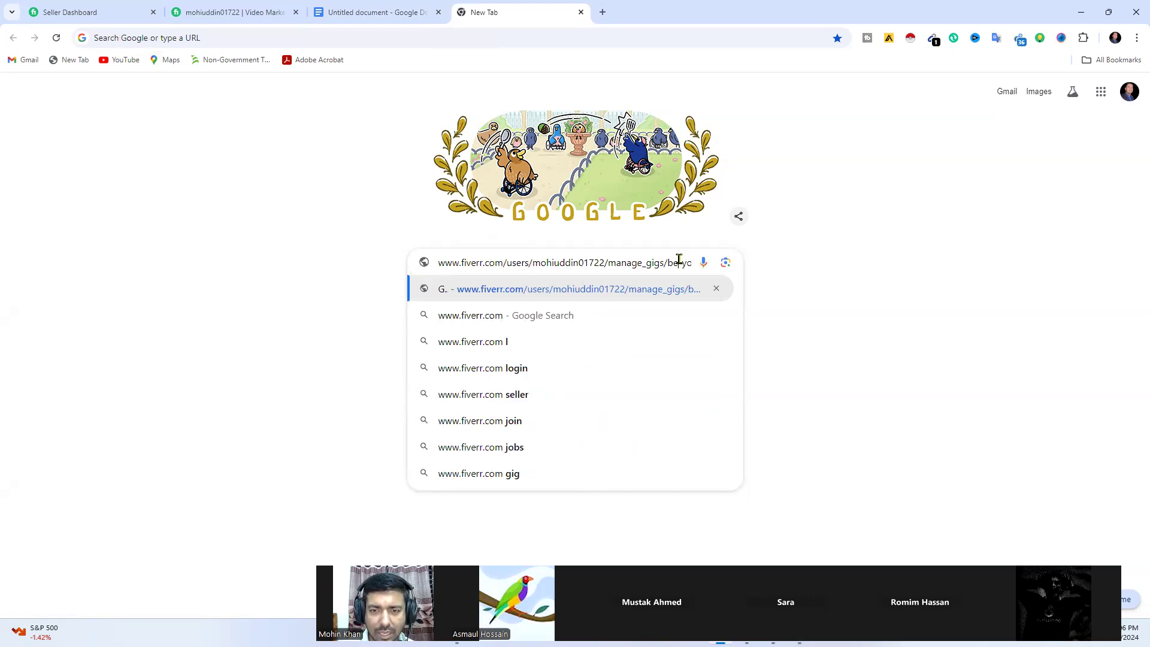
drag(689, 258, 482, 263)
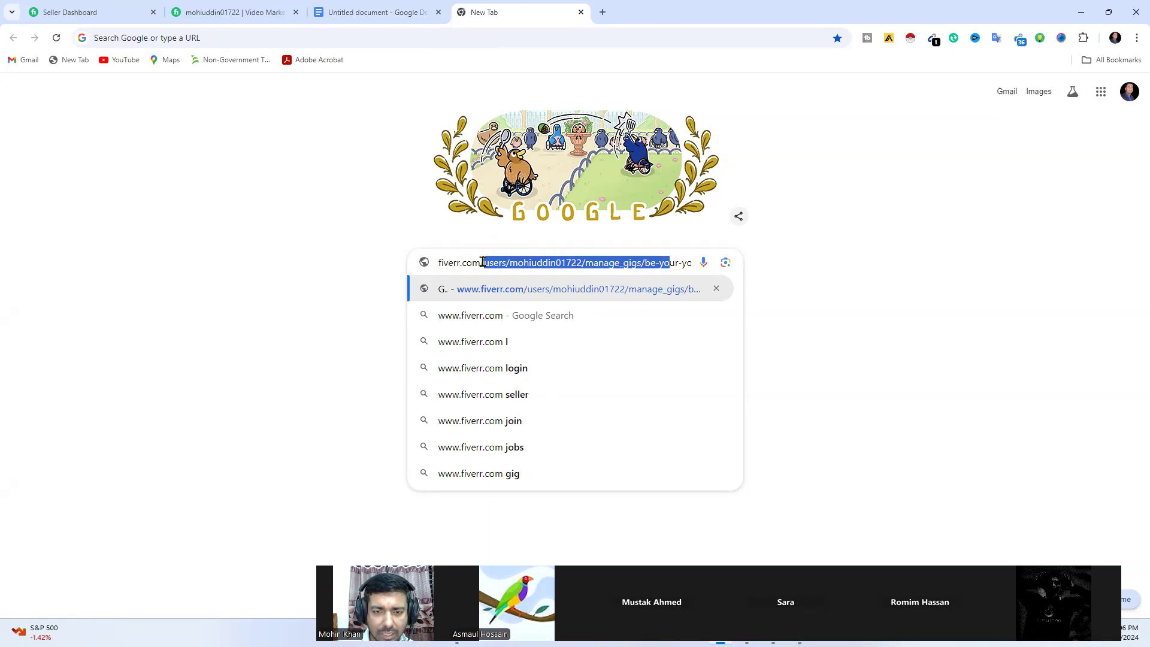
key(BackSpace)
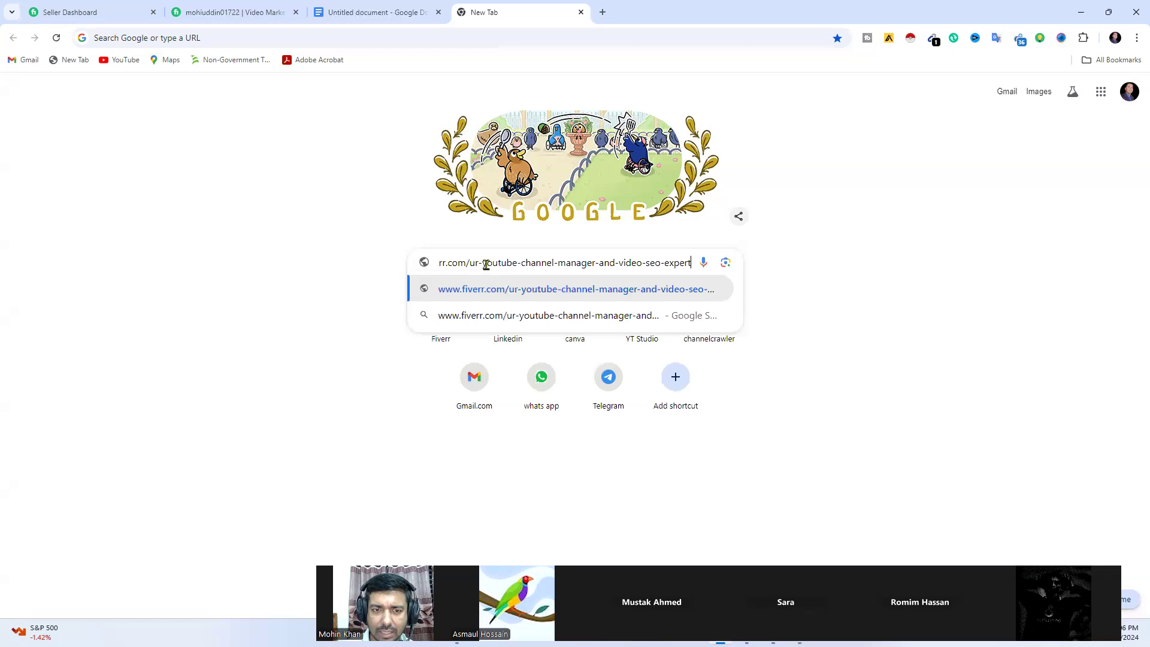
key(BackSpace)
key(BackSpace)
key(BackSpace)
key(BackSpace)
key(BackSpace)
key(BackSpace)
key(BackSpace)
key(BackSpace)
key(BackSpace)
key(BackSpace)
key(BackSpace)
key(BackSpace)
key(BackSpace)
key(BackSpace)
key(BackSpace)
key(BackSpace)
key(BackSpace)
key(BackSpace)
key(BackSpace)
key(BackSpace)
key(BackSpace)
key(BackSpace)
key(BackSpace)
key(BackSpace)
key(BackSpace)
key(BackSpace)
key(BackSpace)
key(BackSpace)
key(BackSpace)
key(BackSpace)
key(BackSpace)
key(BackSpace)
key(BackSpace)
key(BackSpace)
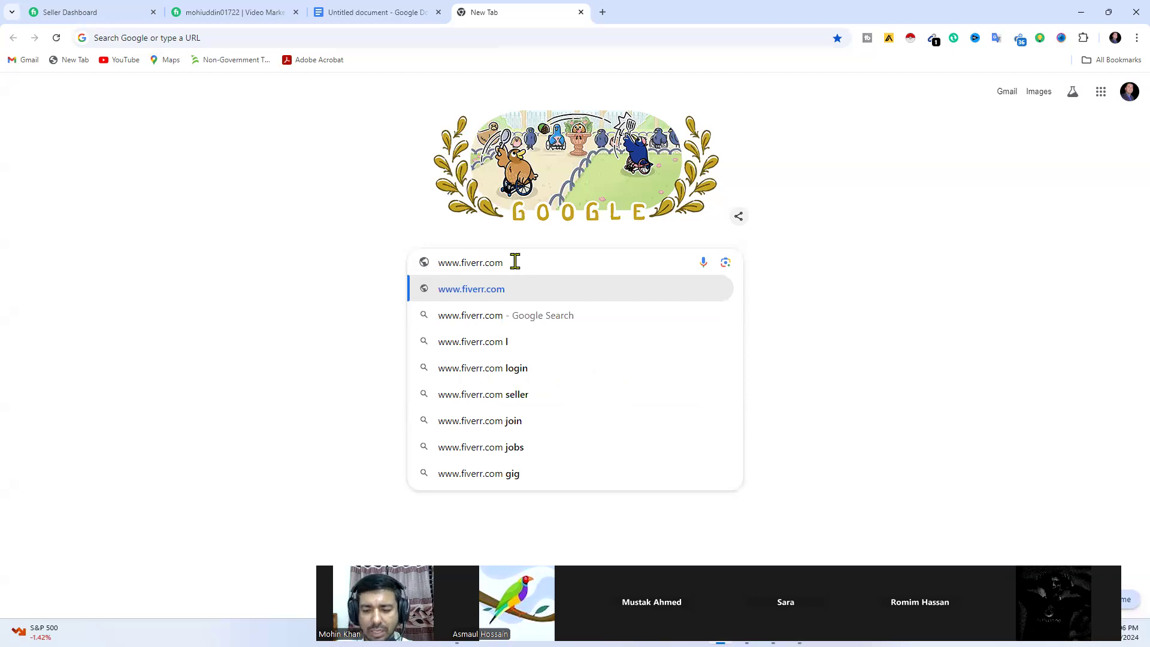
key(Return)
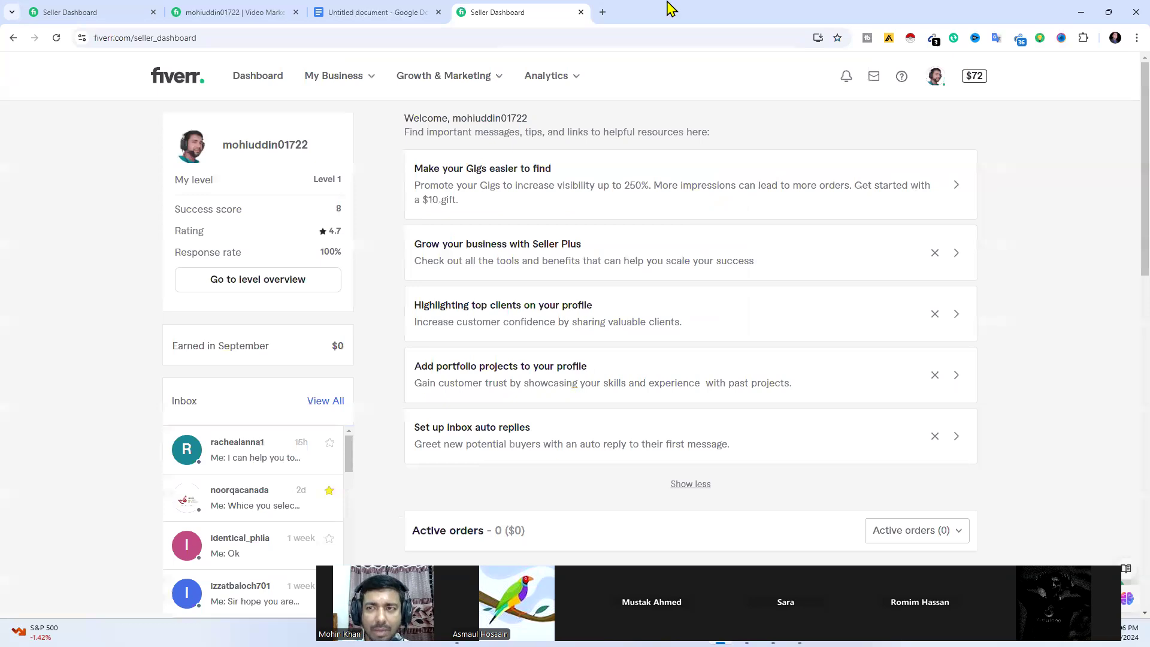
click(1081, 12)
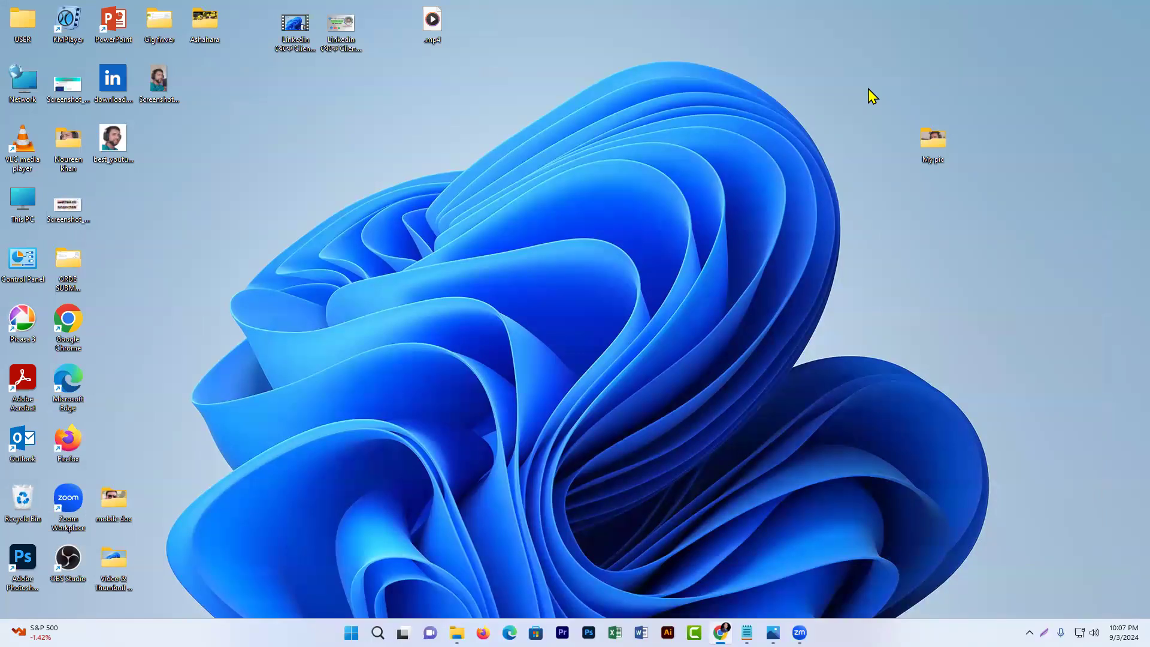
click(483, 633)
click(436, 319)
text(www)
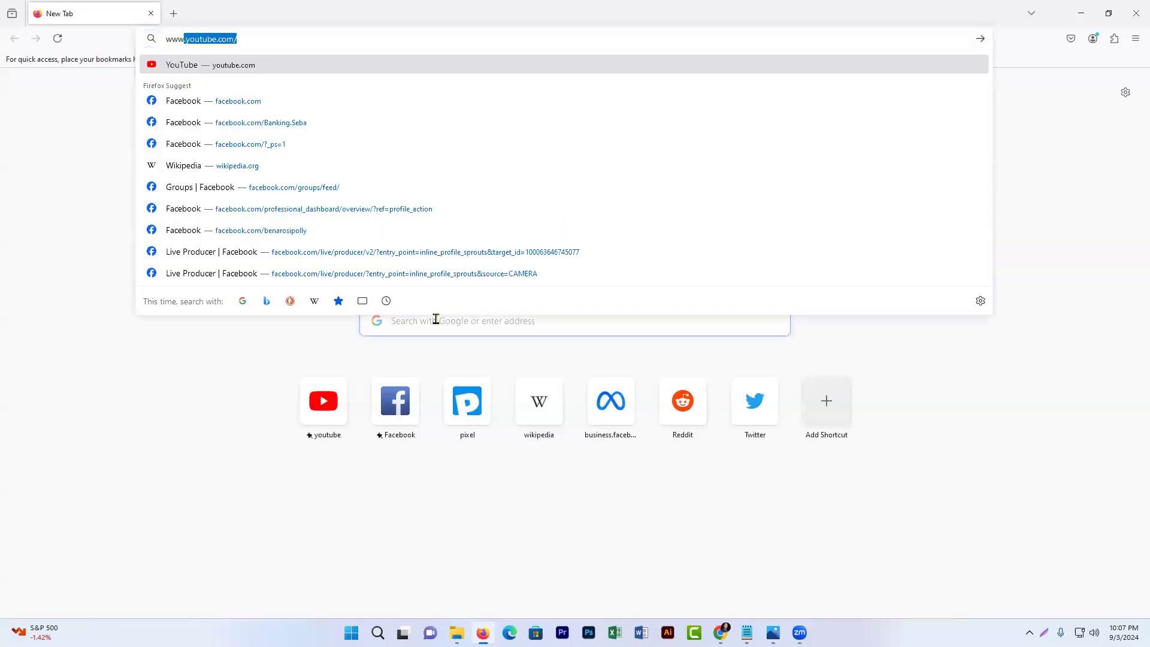
text(.)
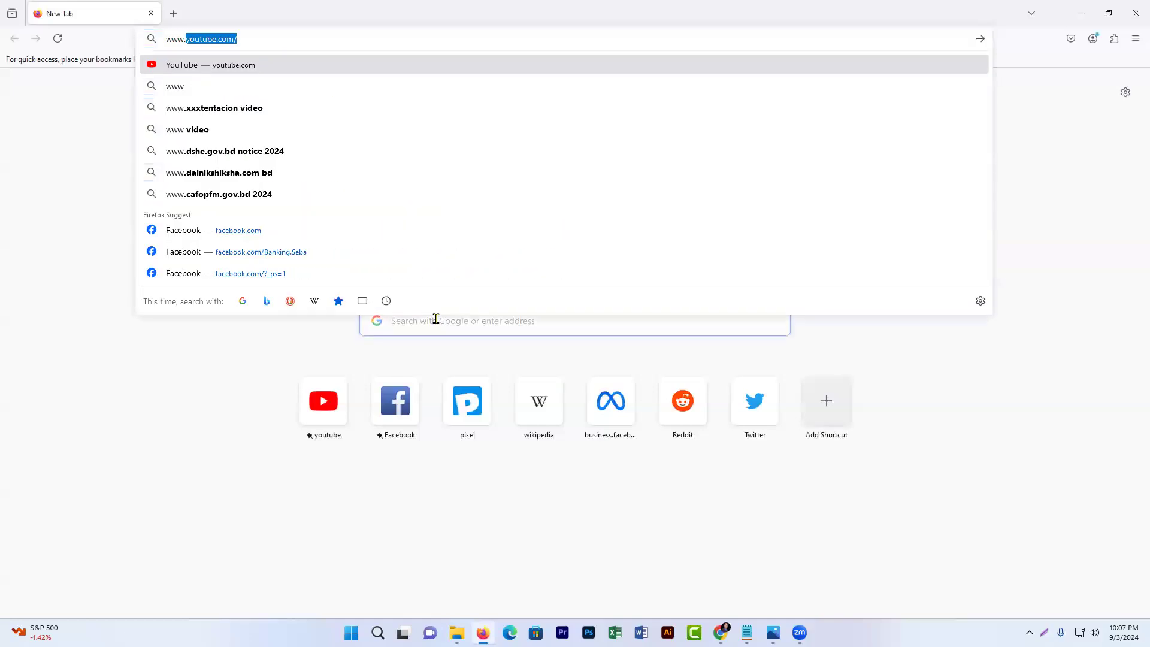
text(fiverr)
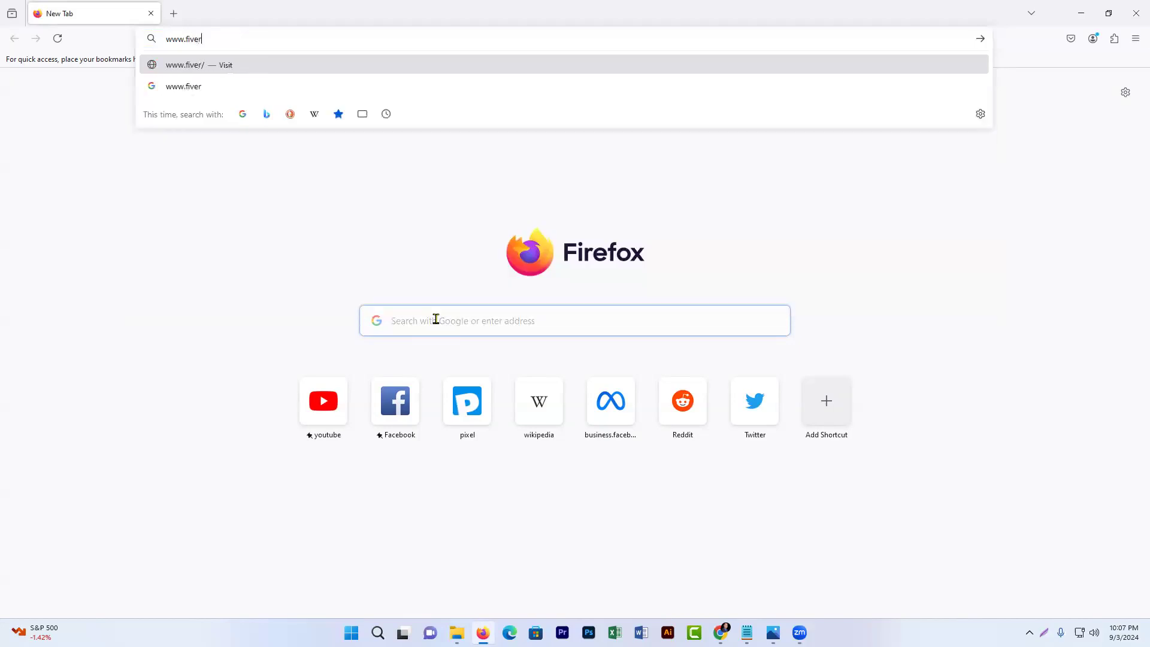
text(.com)
key(Return)
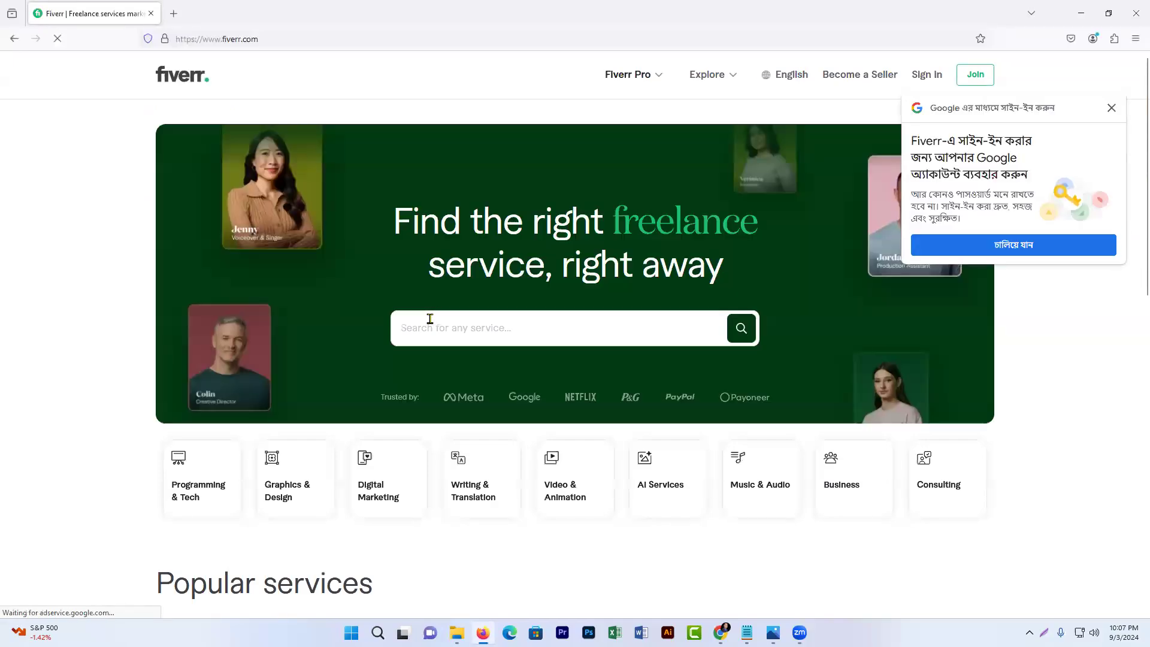
click(1113, 108)
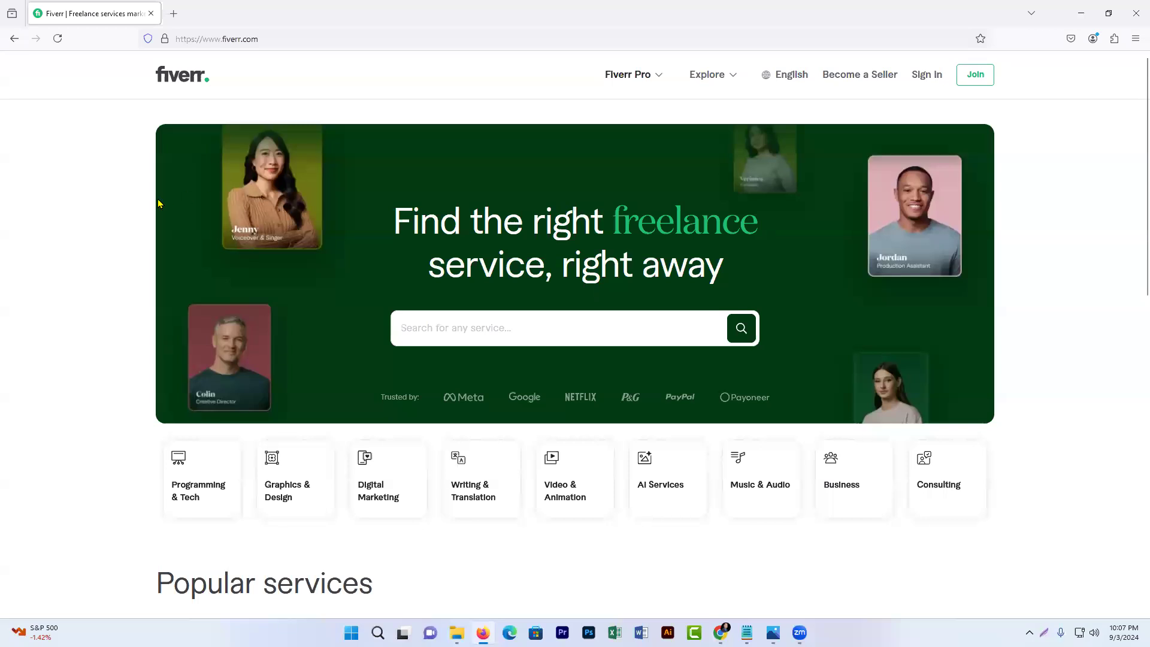
Look over the Fiverr home page and open the form for creating a new account.
scroll(159, 204, down, 3)
scroll(158, 203, up, 3)
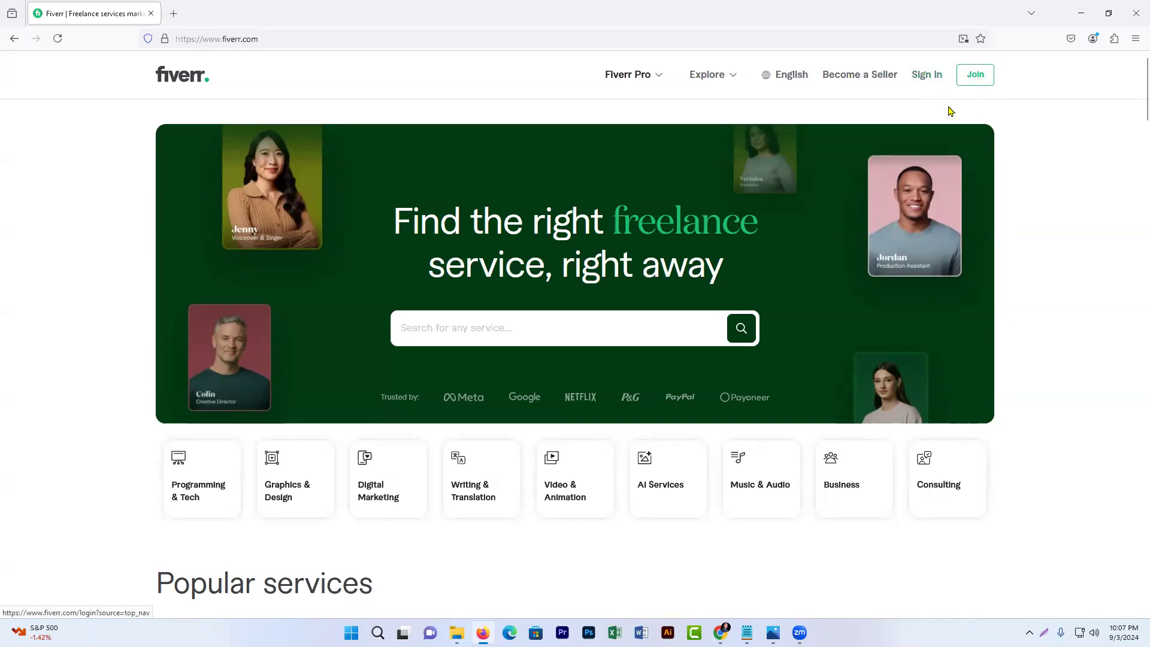
scroll(1022, 107, down, 3)
scroll(1018, 105, up, 3)
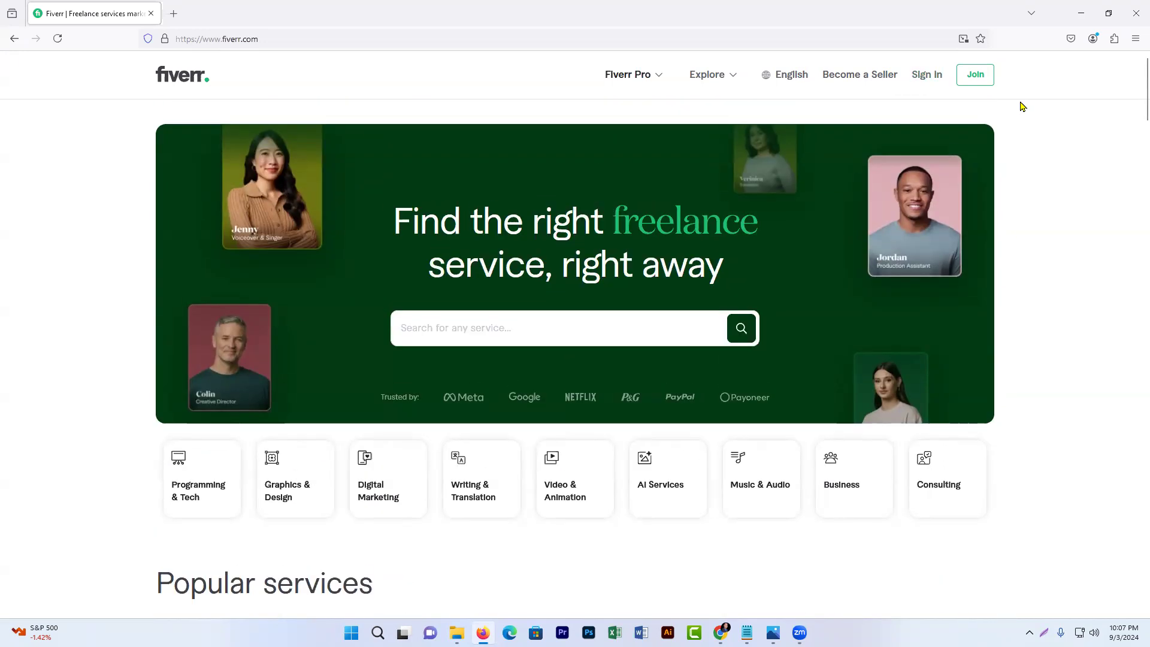
click(973, 79)
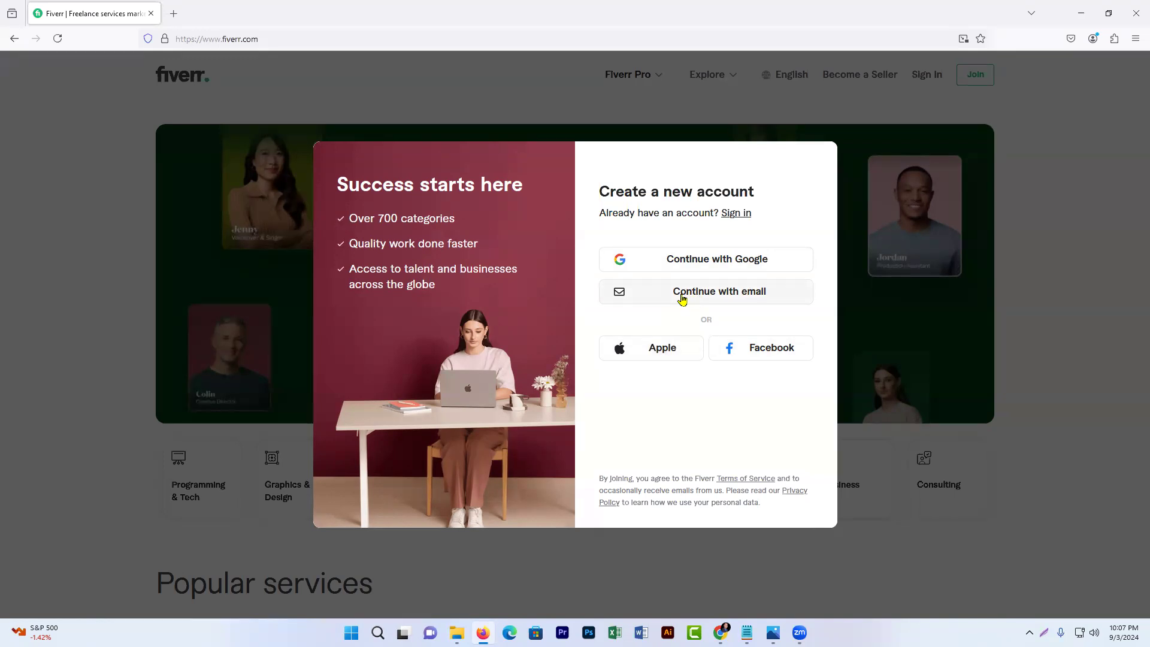
View the email and password form for signing up with email, and dismiss the account creation dialog.
click(706, 293)
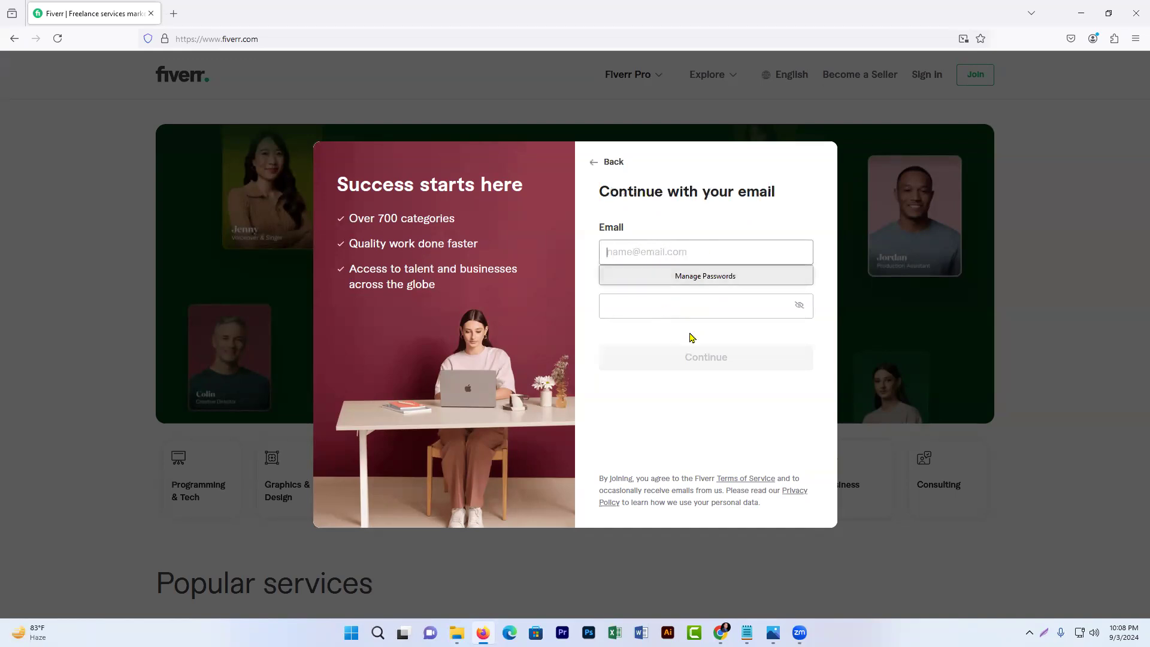
click(684, 305)
click(148, 203)
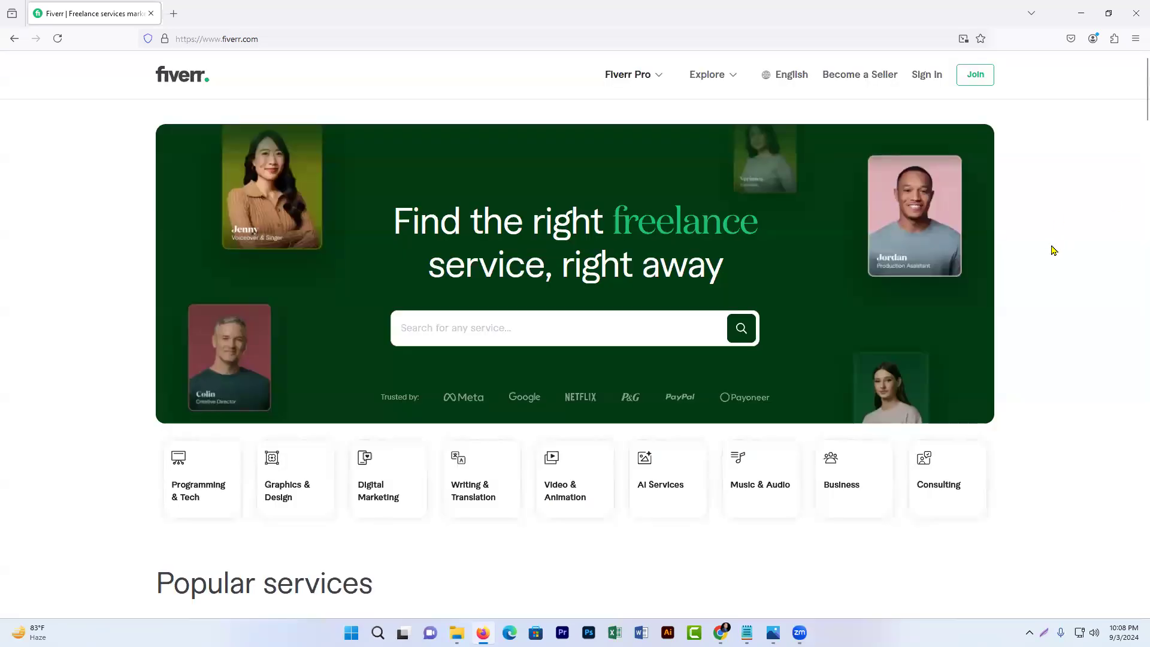
Close the Fiverr page in Firefox and switch back to Chrome.
scroll(1051, 250, down, 1)
scroll(1051, 250, up, 1)
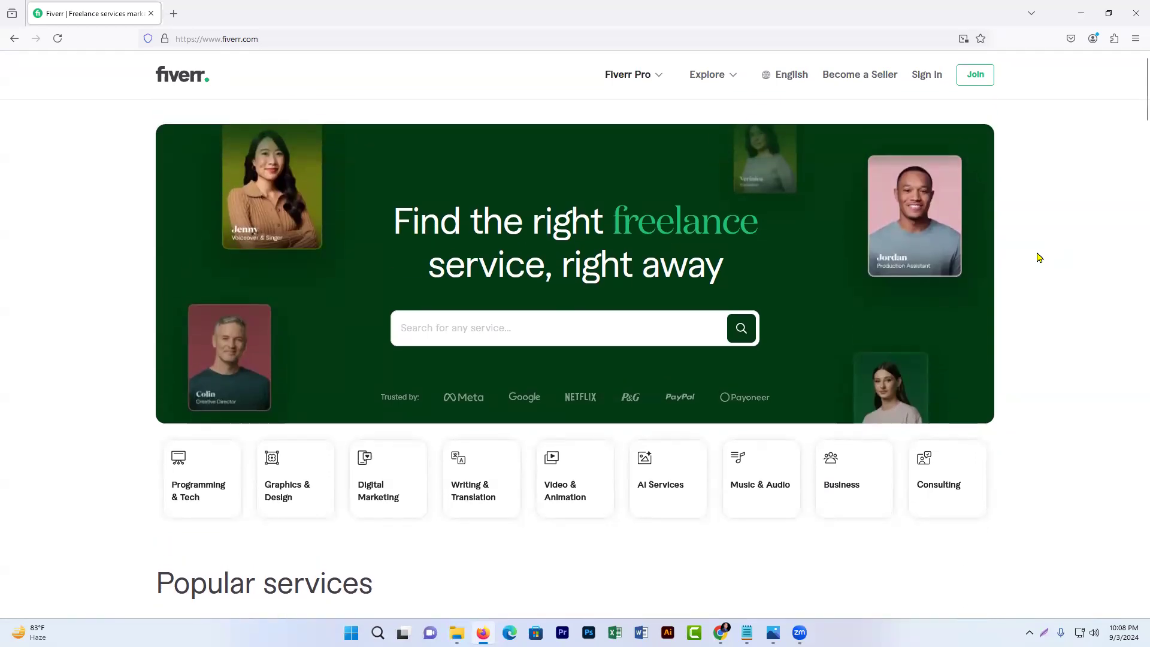
click(151, 14)
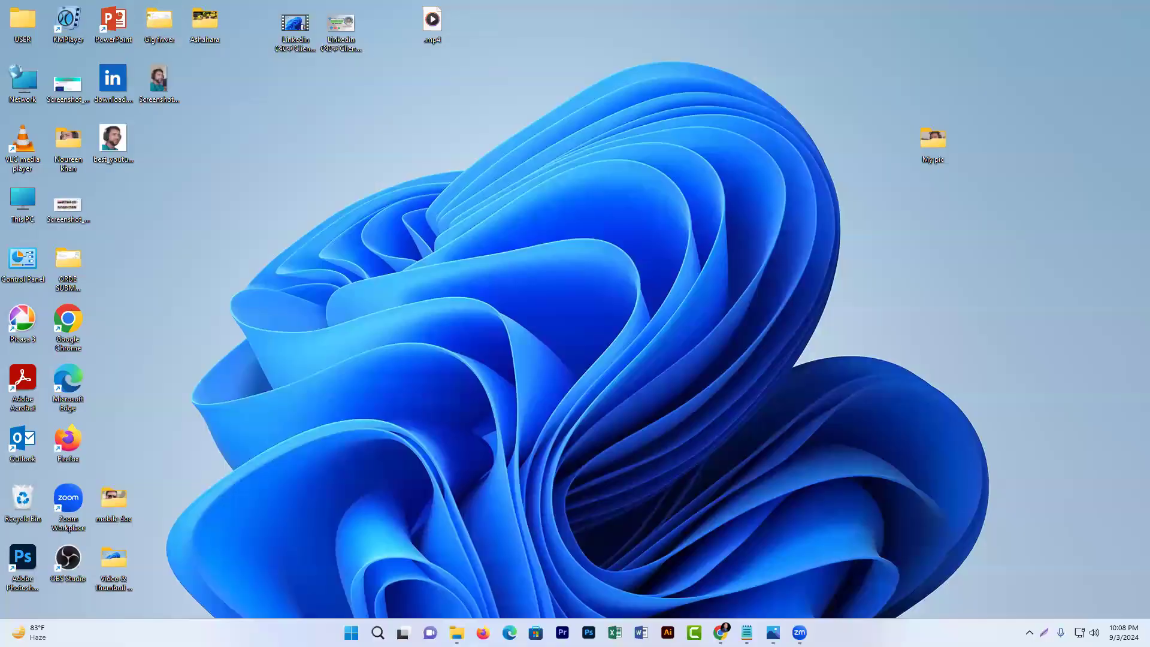
key(alt+Tab)
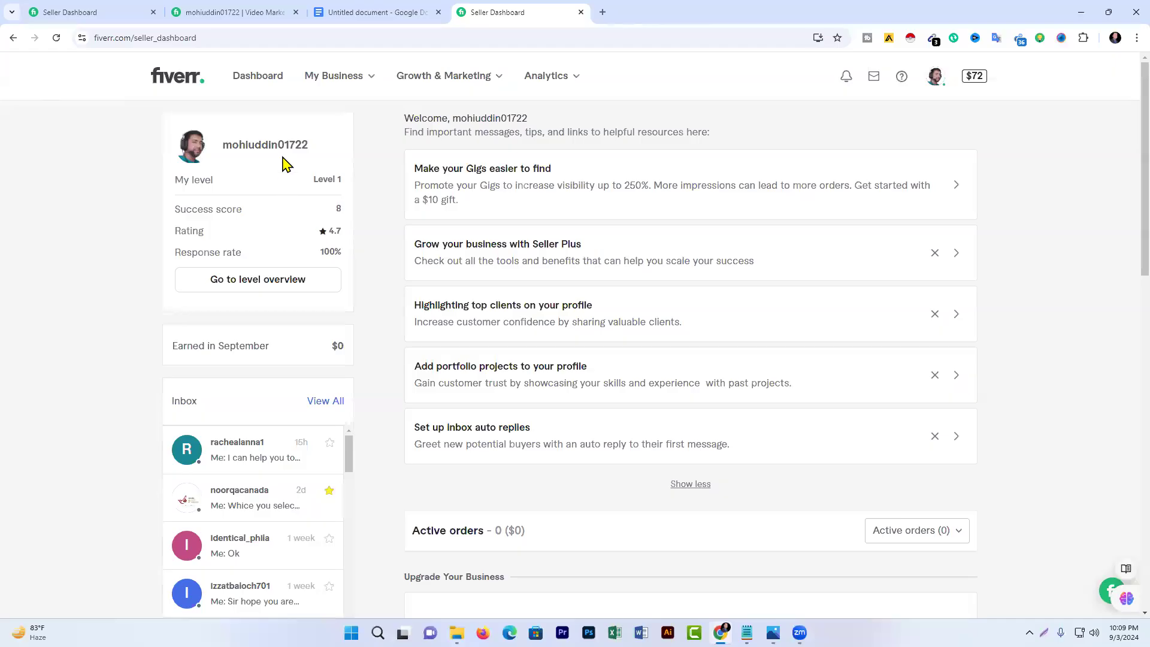
Open Gmail in a new browser tab and search the mailbox for "fiverr".
click(389, 17)
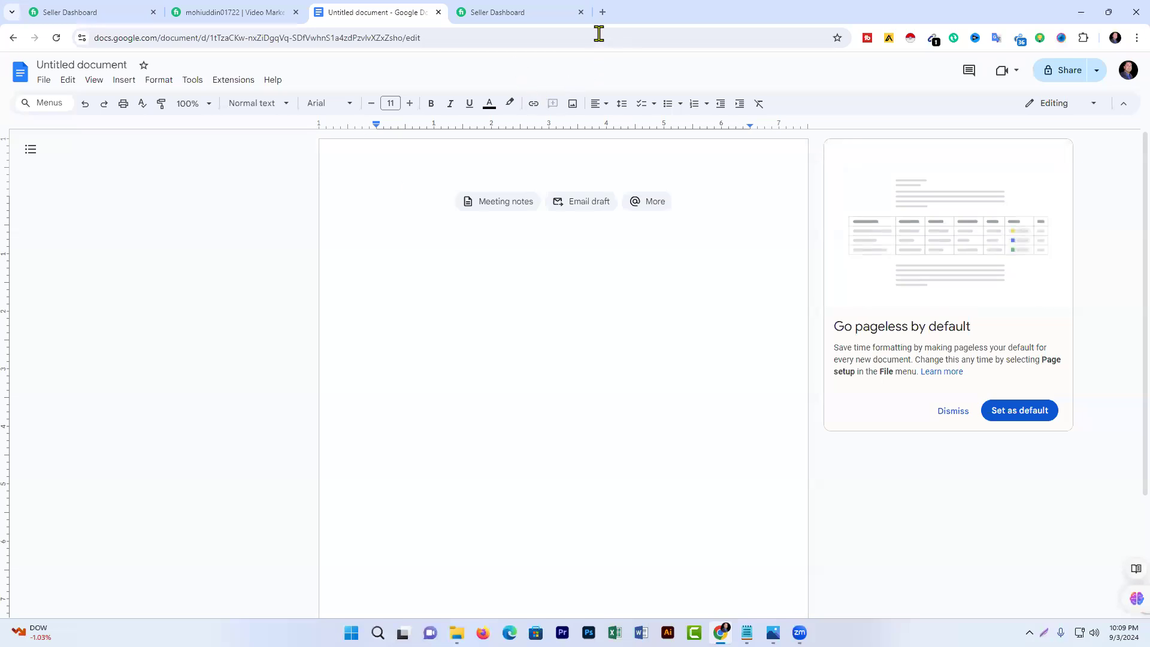
click(601, 12)
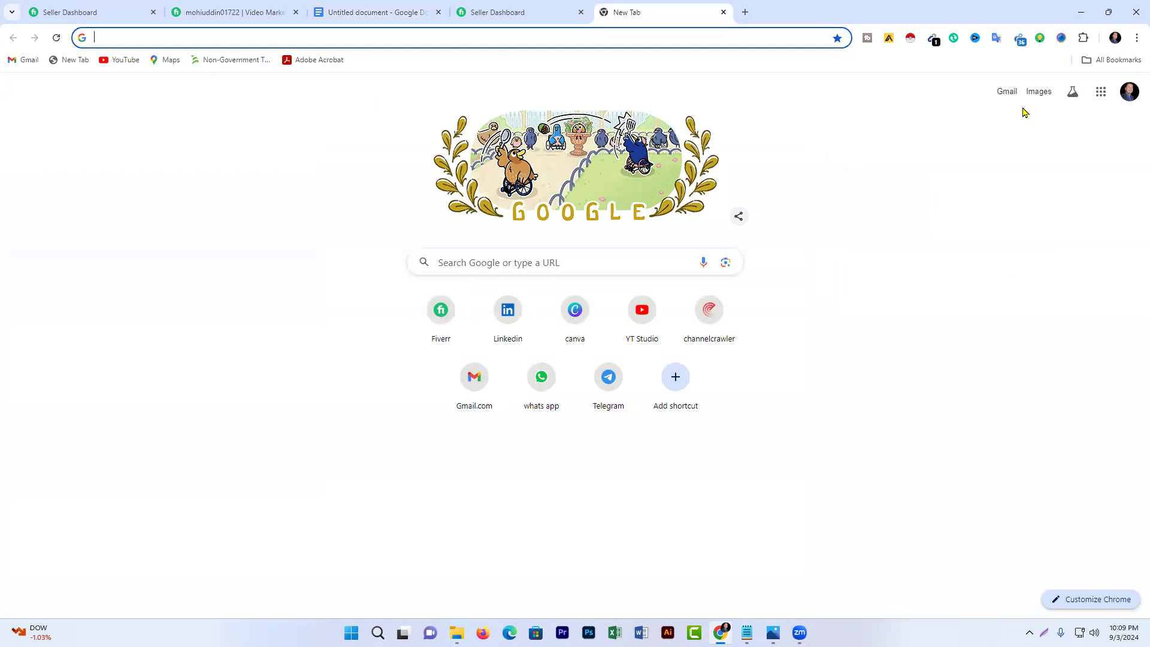
click(1006, 92)
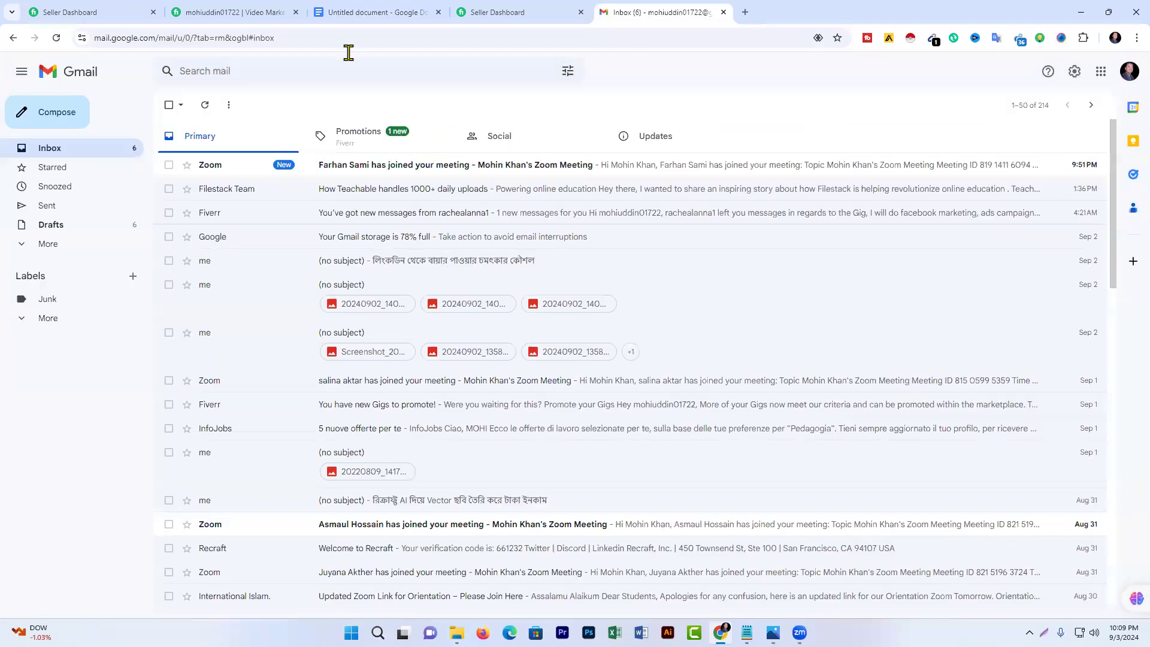
click(241, 72)
text(fiverr)
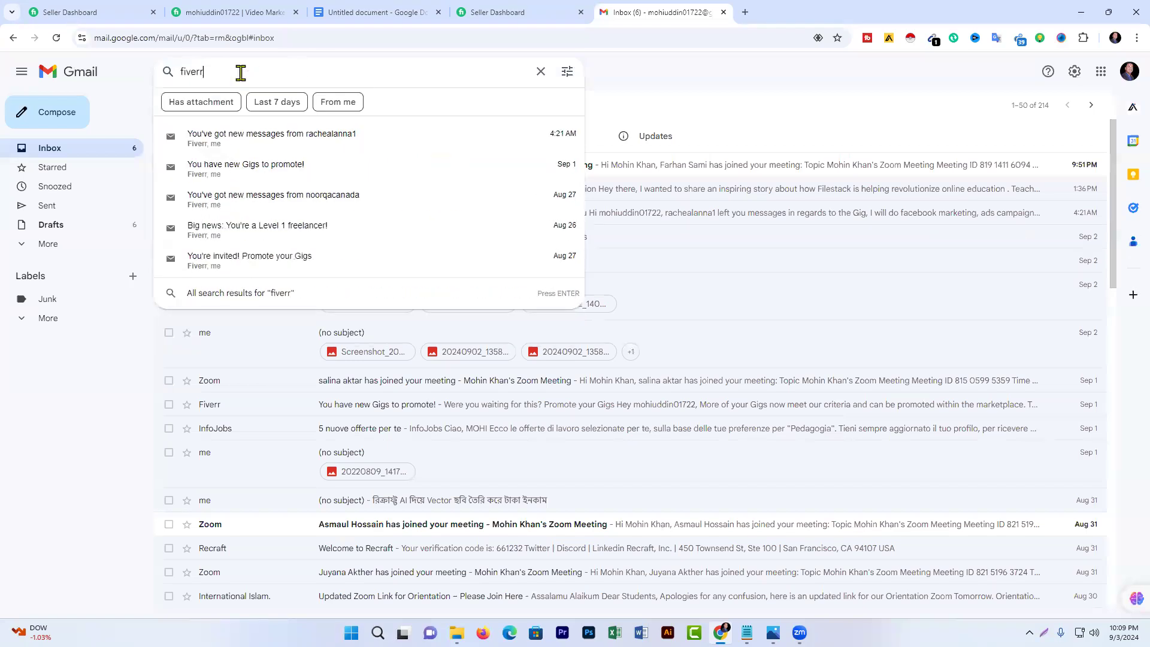
key(Return)
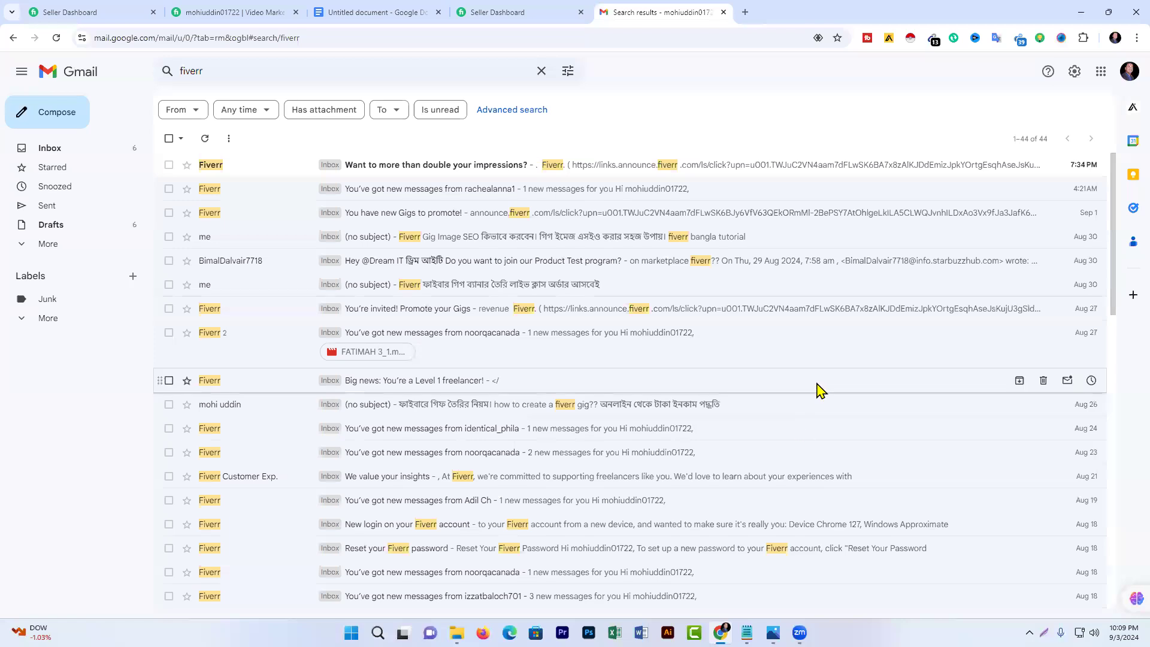
Look through the Fiverr emails and read the message "Want to more than double your impressions?".
scroll(308, 468, down, 4)
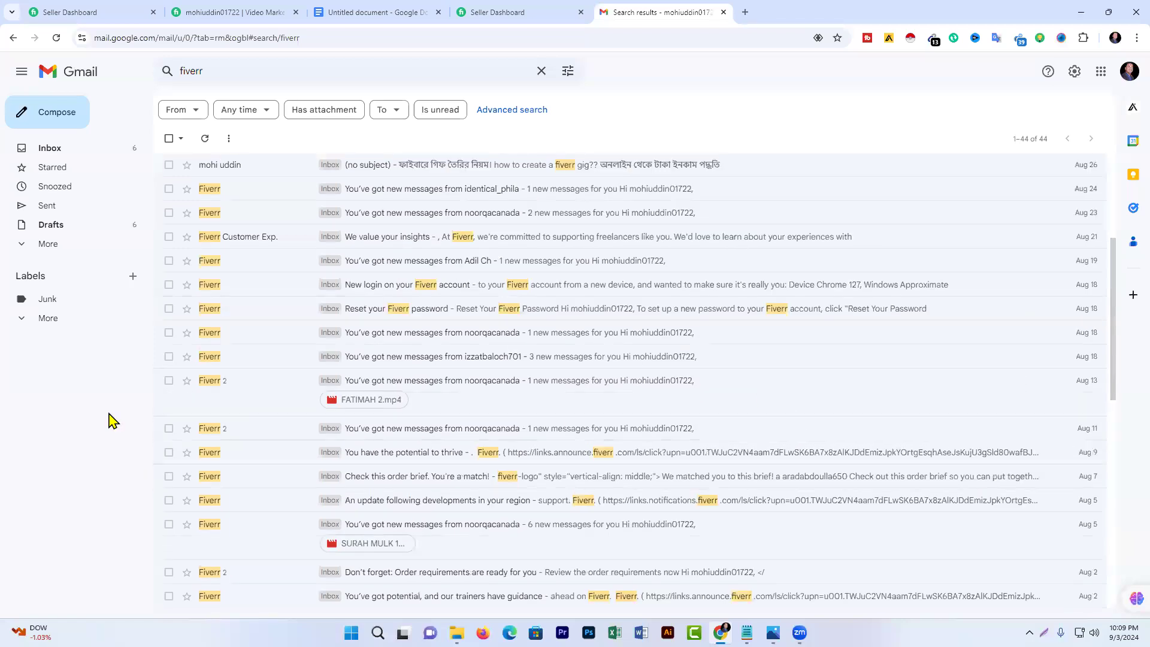
scroll(827, 385, down, 8)
scroll(827, 385, up, 10)
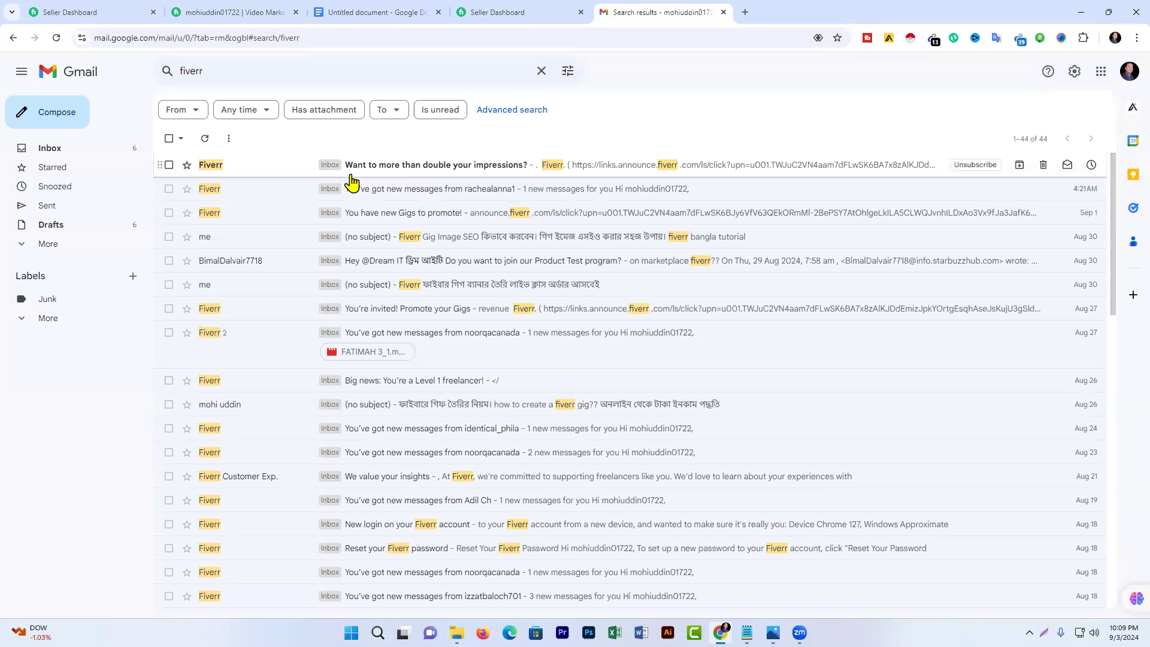
click(428, 173)
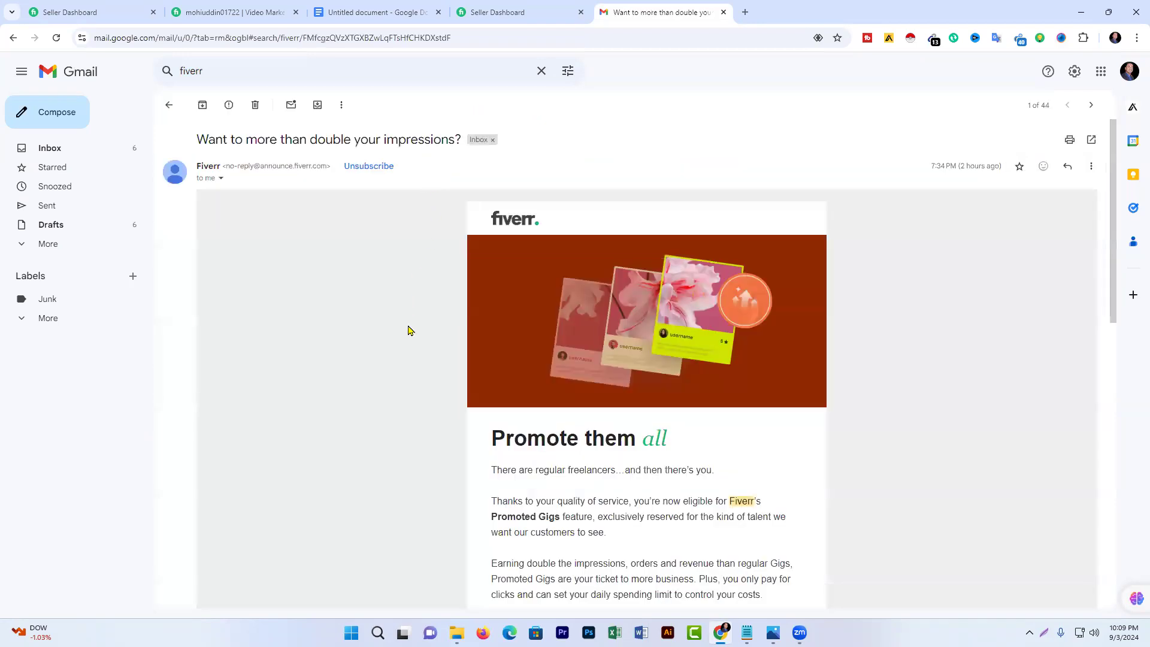
scroll(410, 331, down, 3)
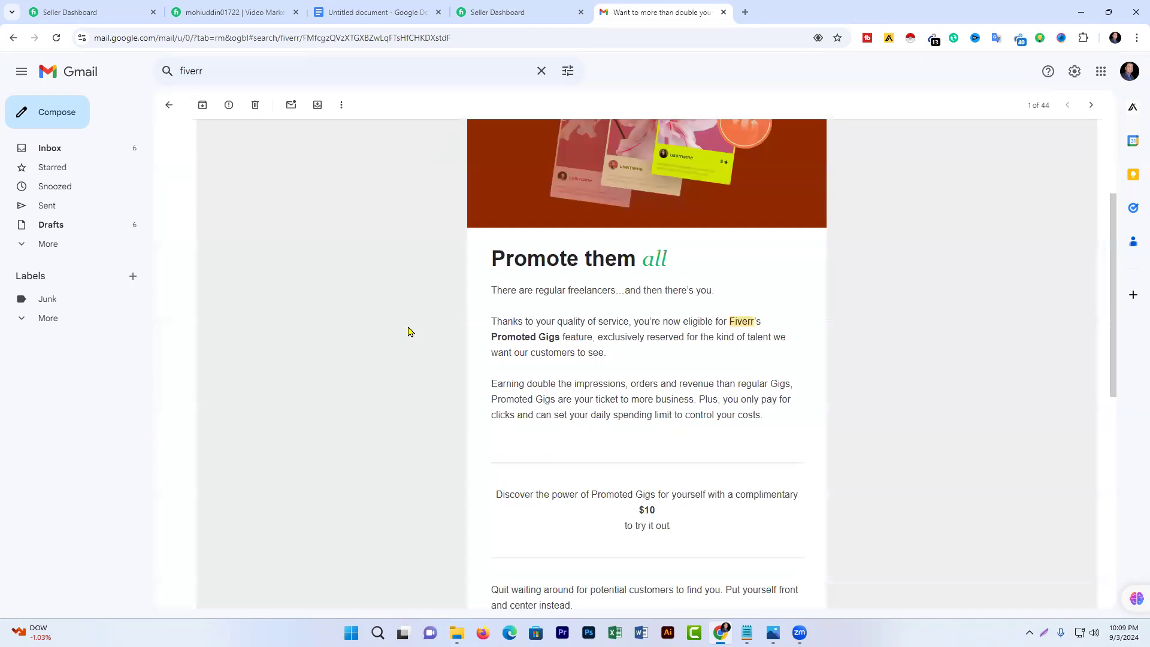
scroll(408, 331, up, 3)
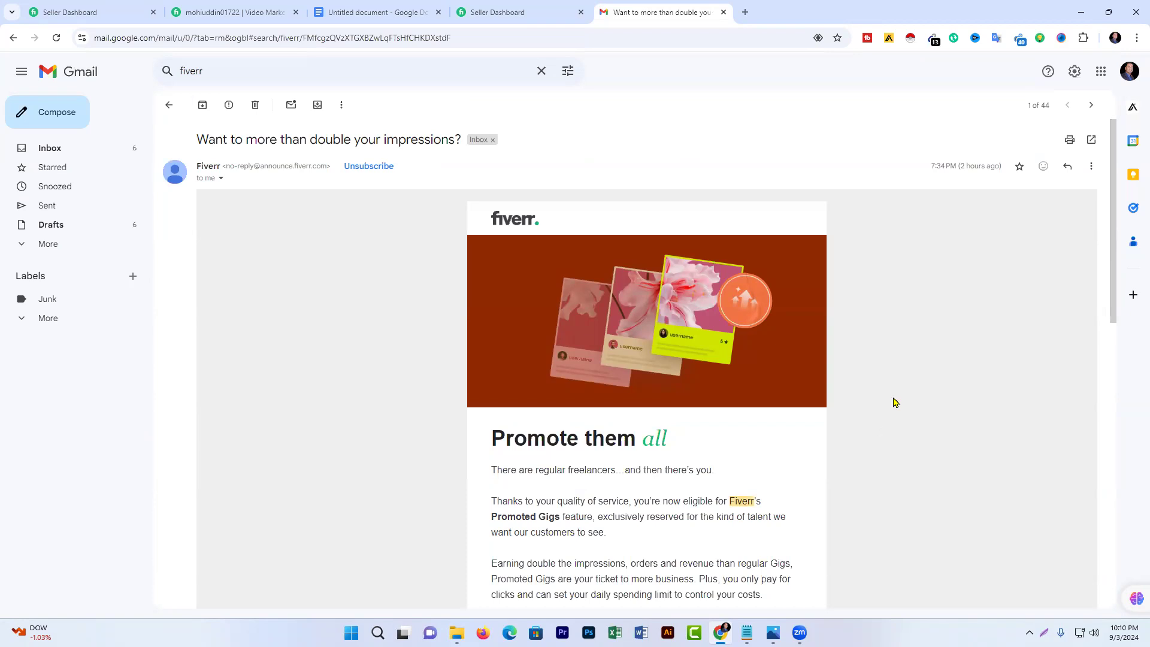
scroll(894, 402, down, 2)
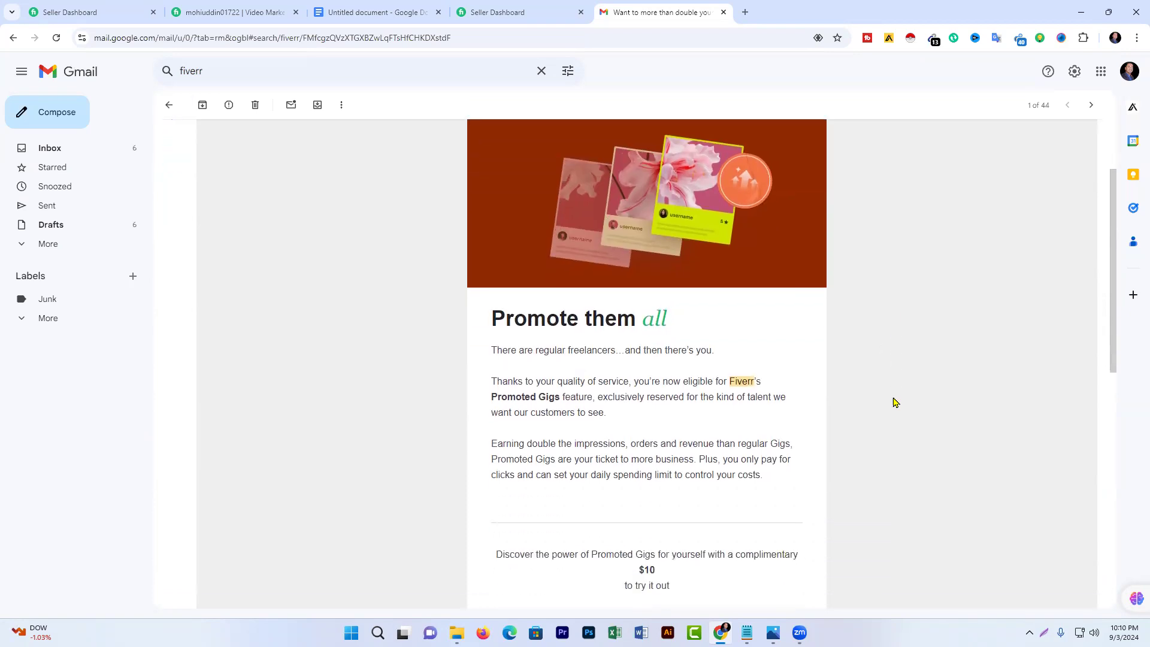
scroll(894, 402, up, 2)
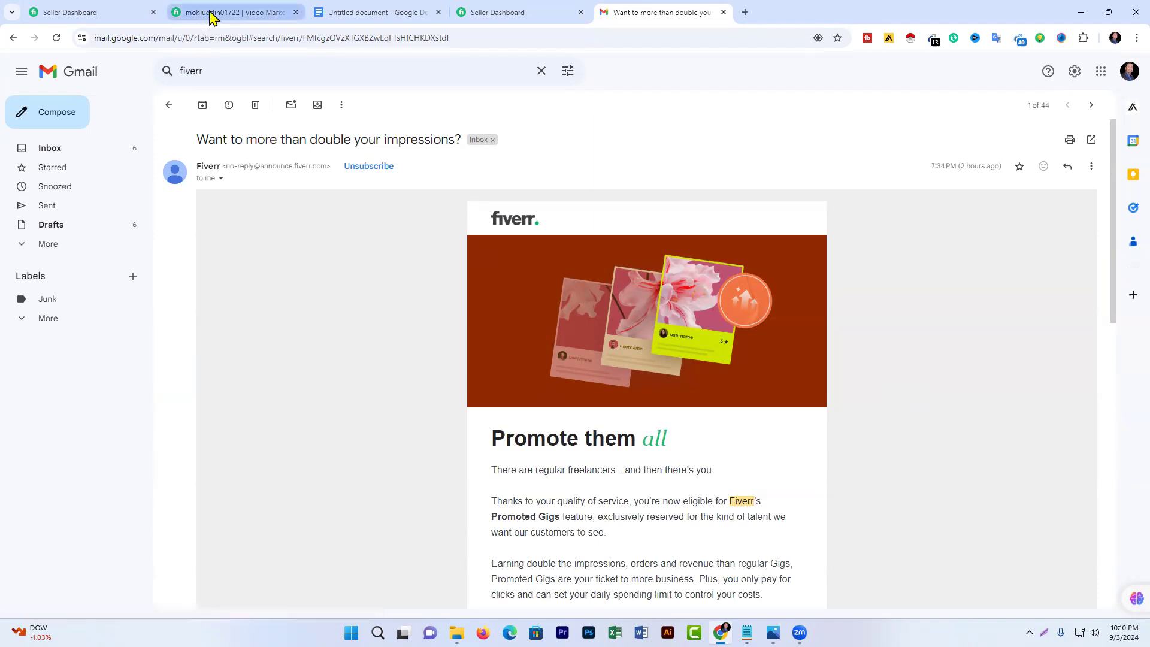
Look over the open Fiverr seller dashboard and seller profile pages, and bring up the blank Google document.
click(93, 15)
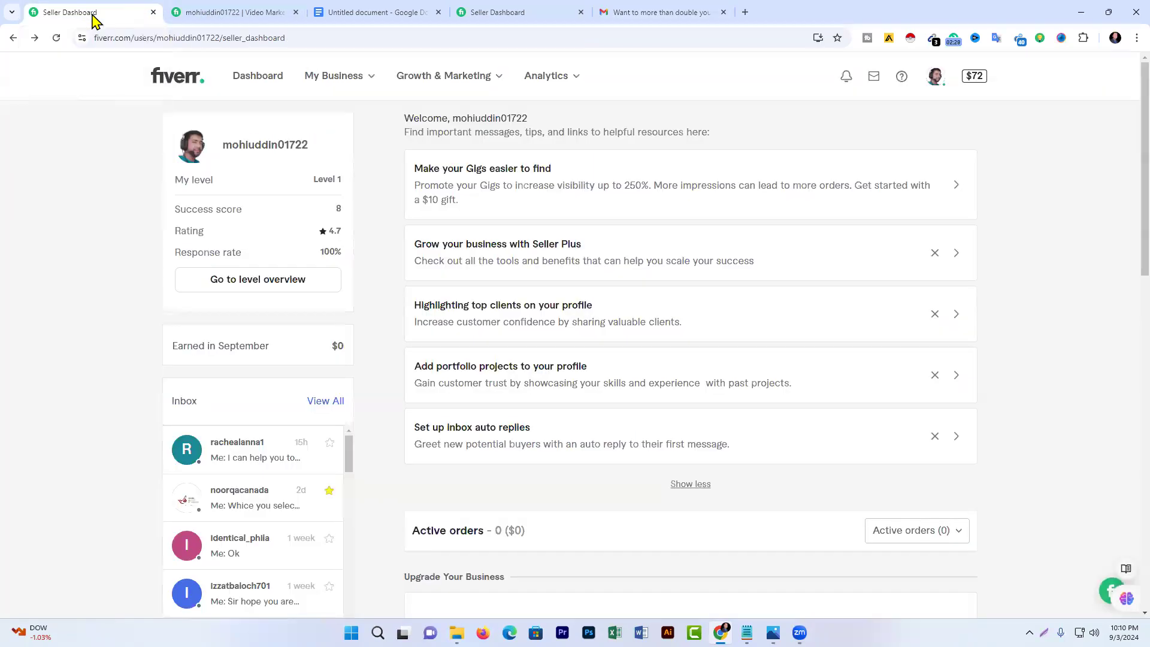
click(219, 18)
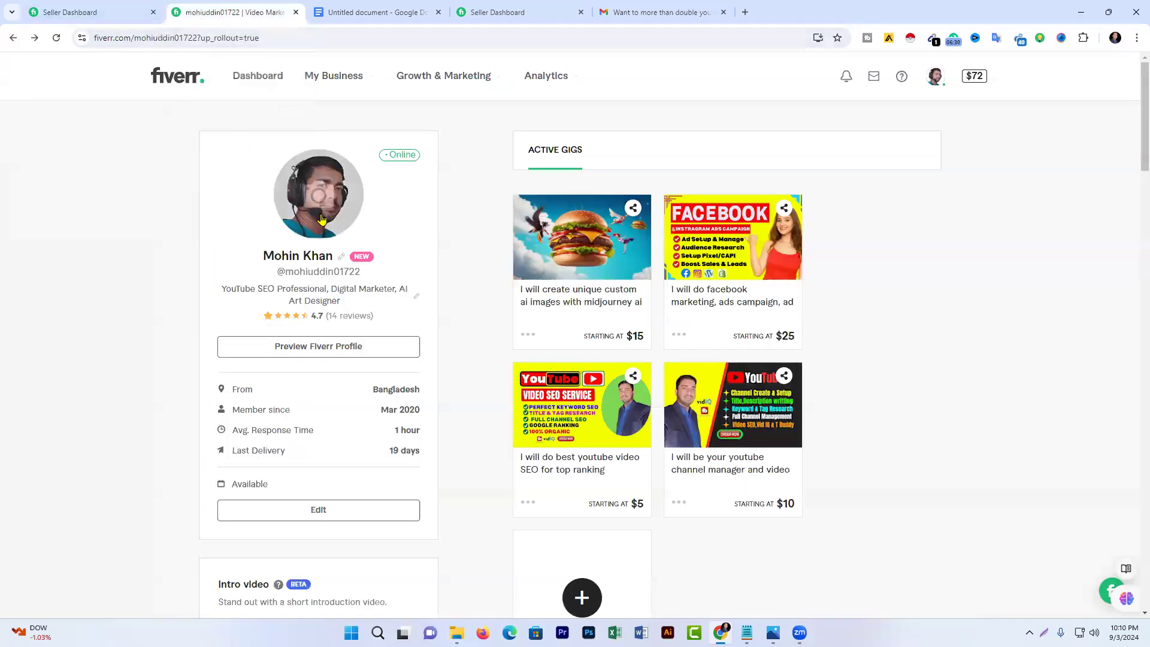
click(96, 16)
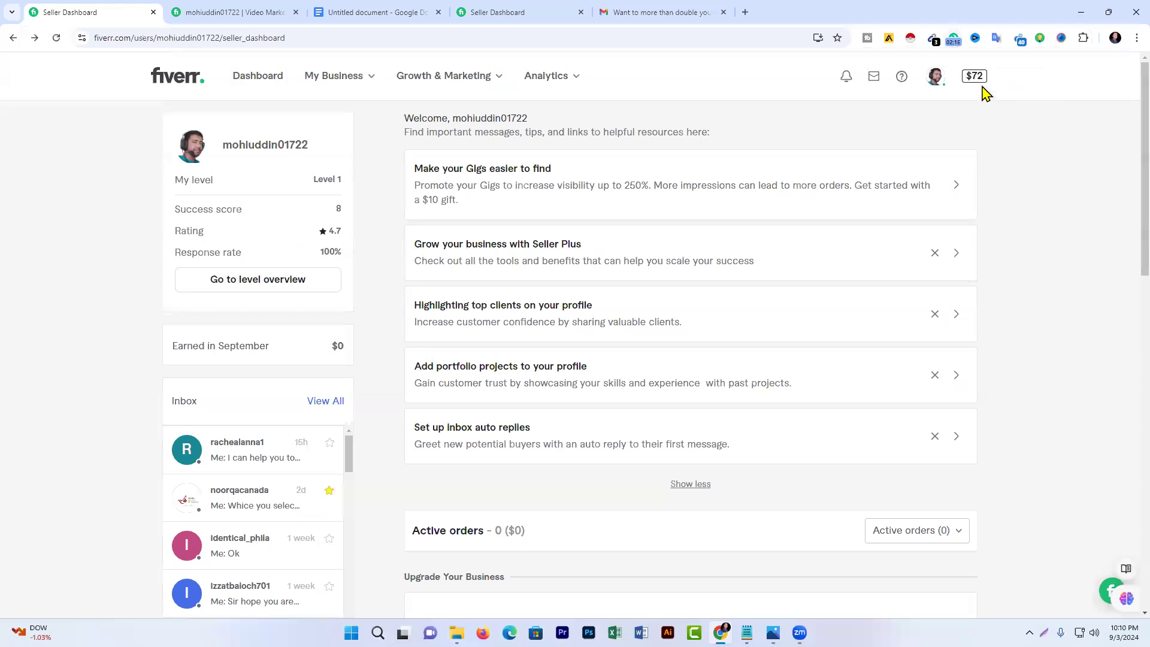
click(238, 13)
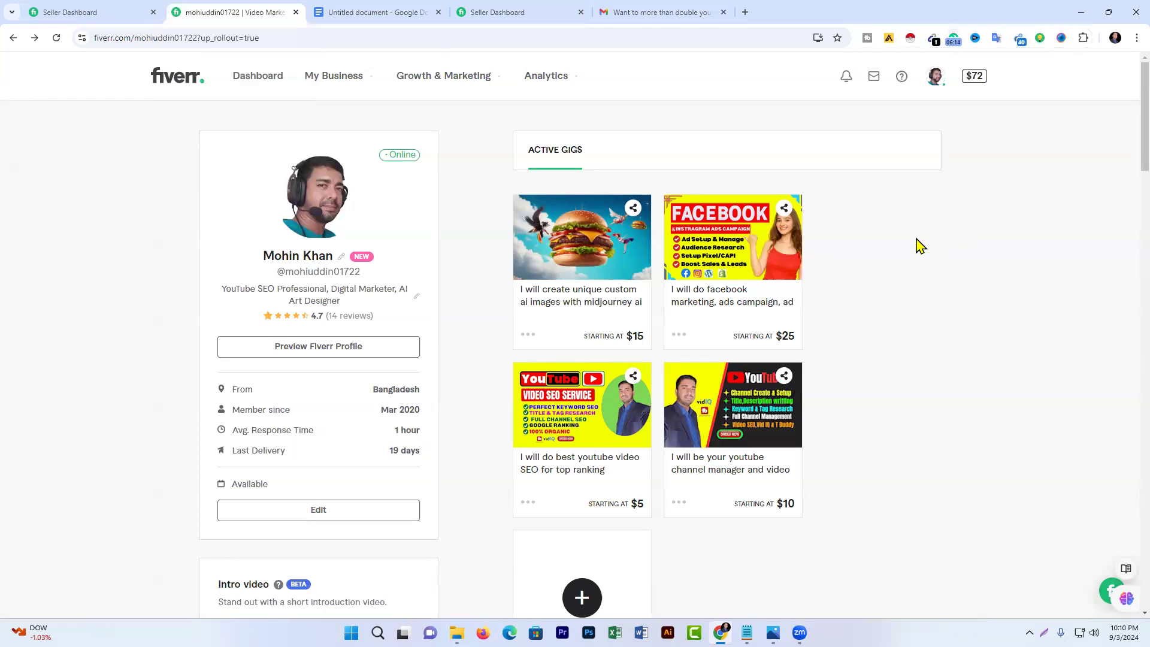
click(372, 22)
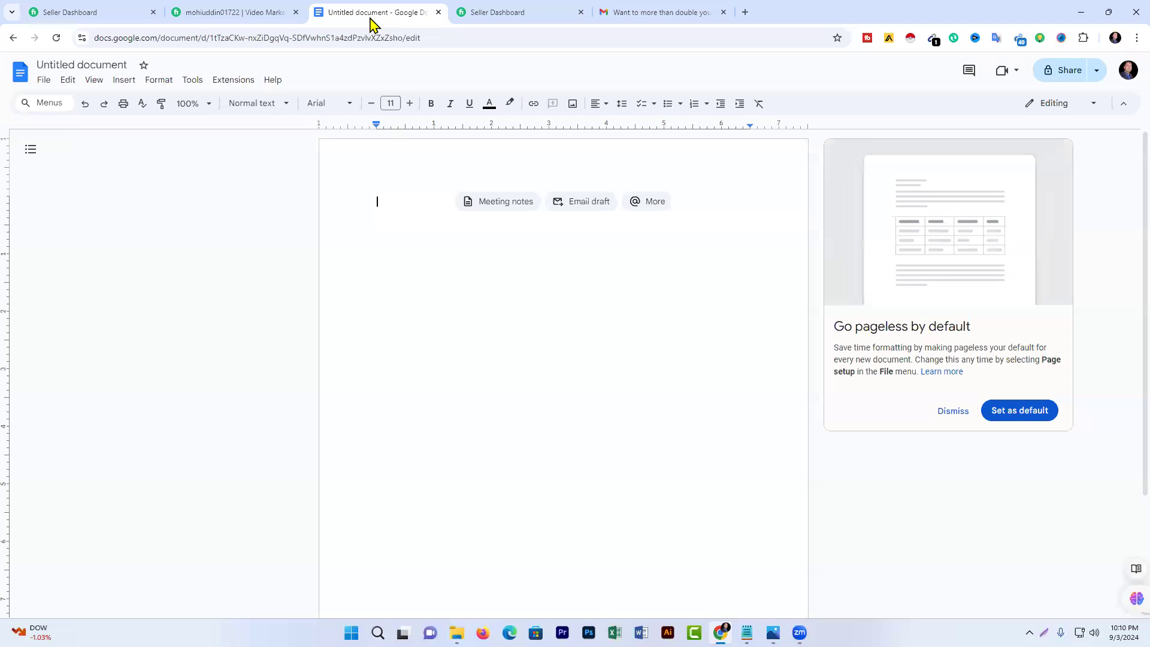
Look over the seller dashboard in the later Fiverr tab and open the most recent conversation from its messages.
mouse_move(501, 22)
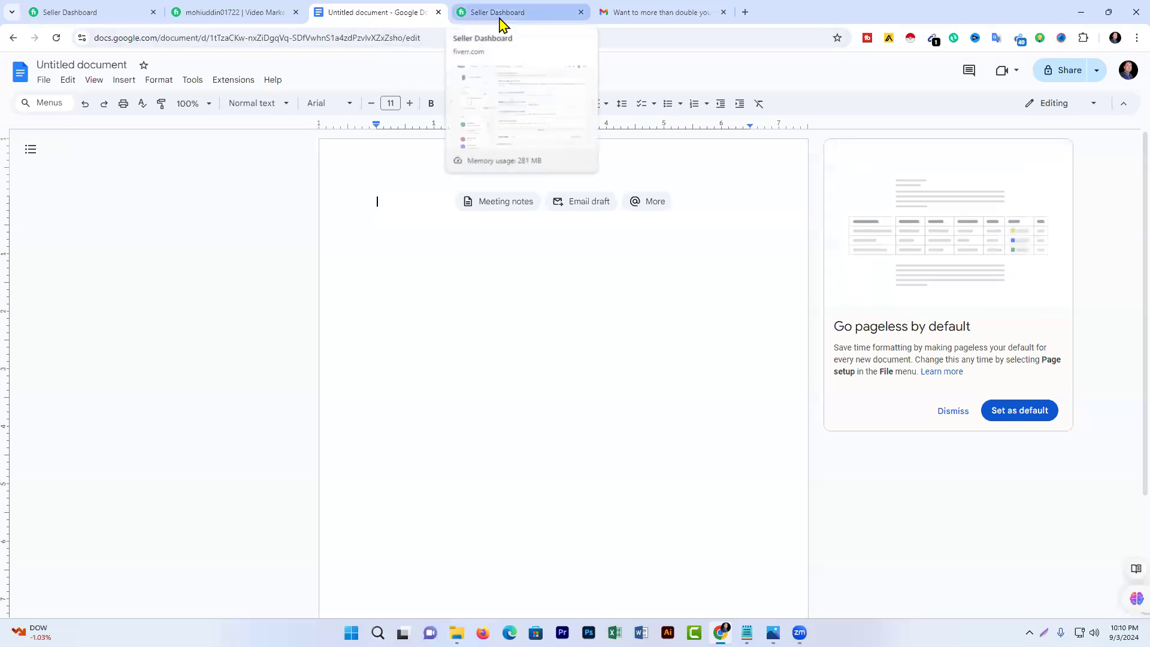
click(502, 20)
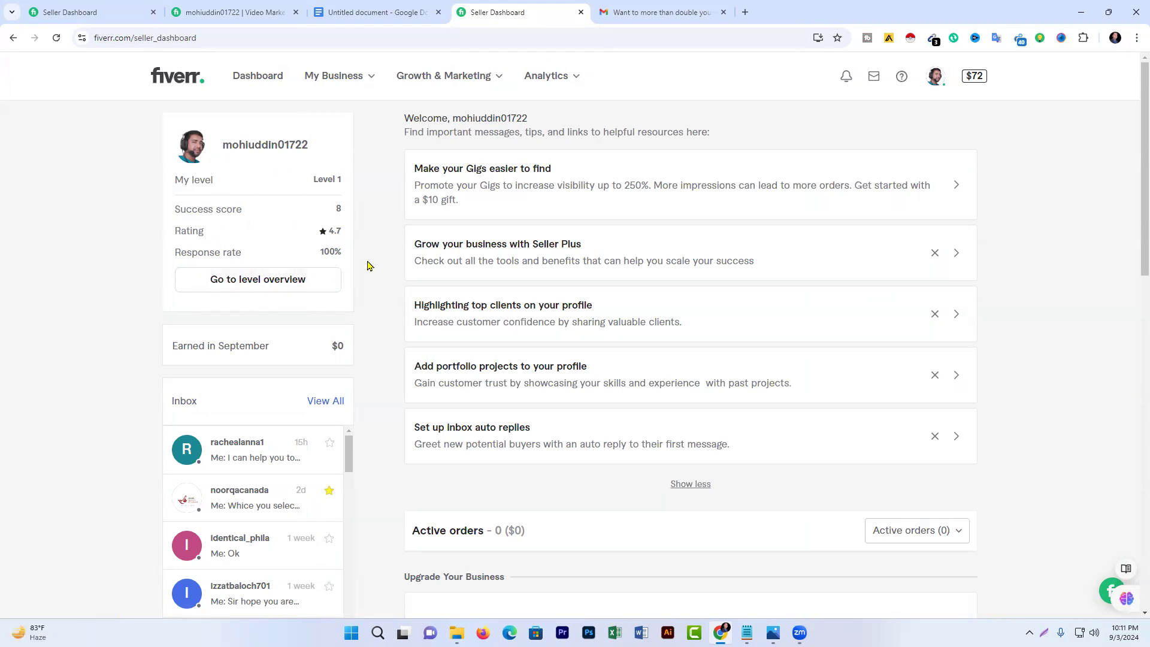
scroll(367, 265, down, 1)
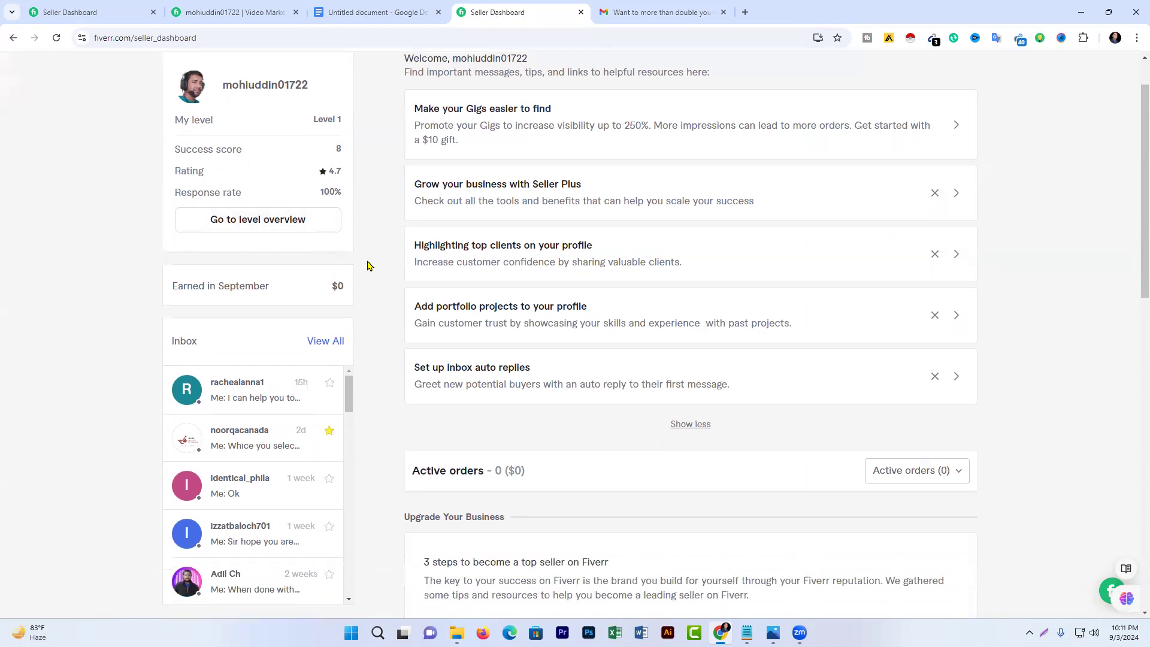
scroll(368, 265, up, 1)
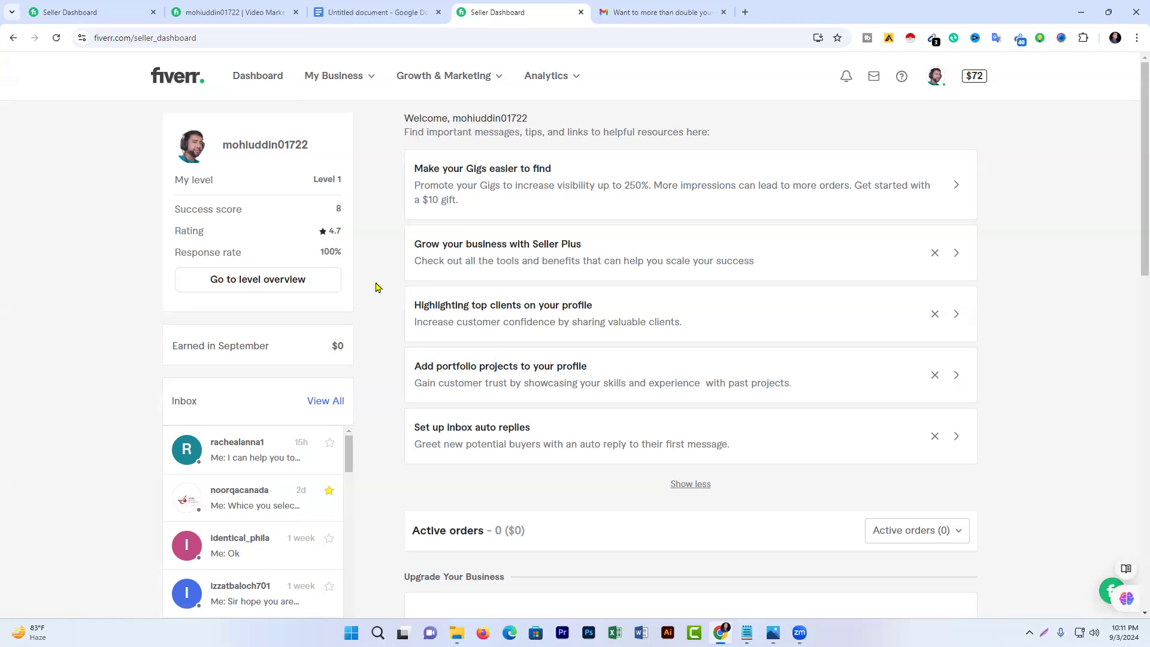
click(875, 79)
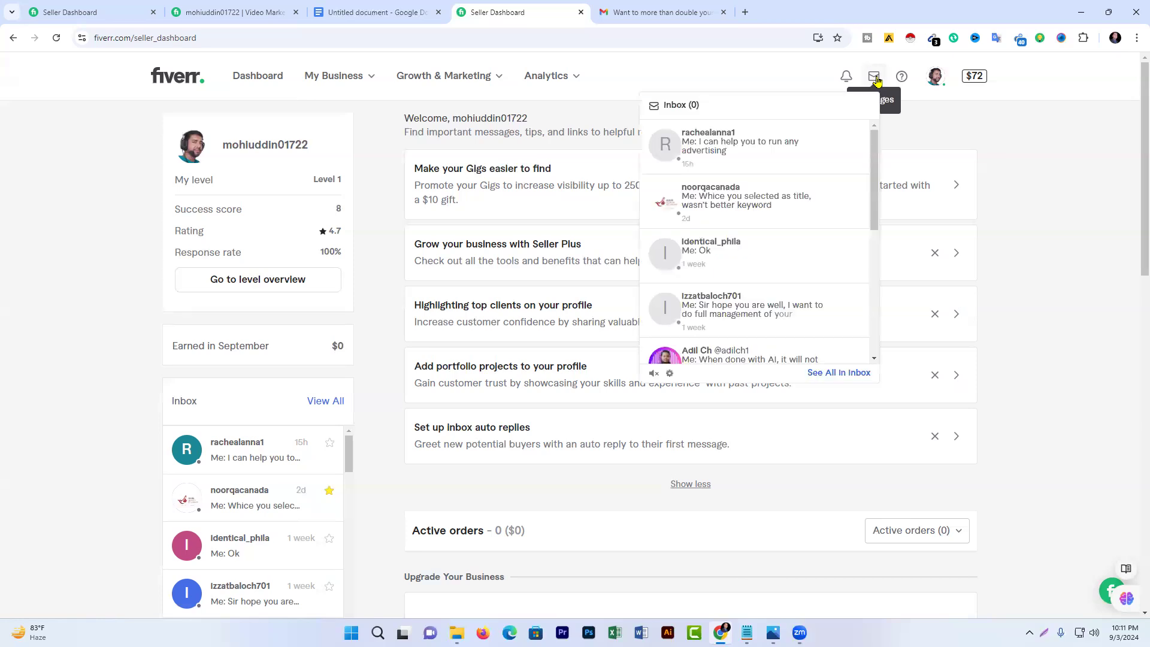
click(874, 188)
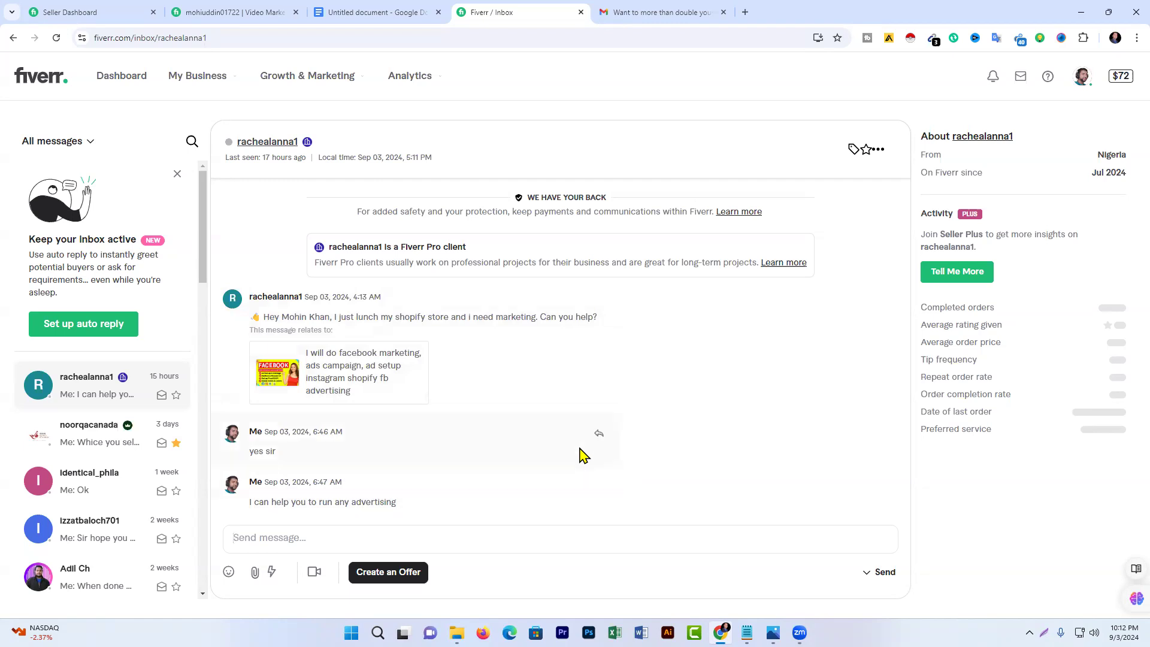
Examine the Fiverr seller profile page, including its active gigs, client reviews, portfolio and description sections.
click(375, 11)
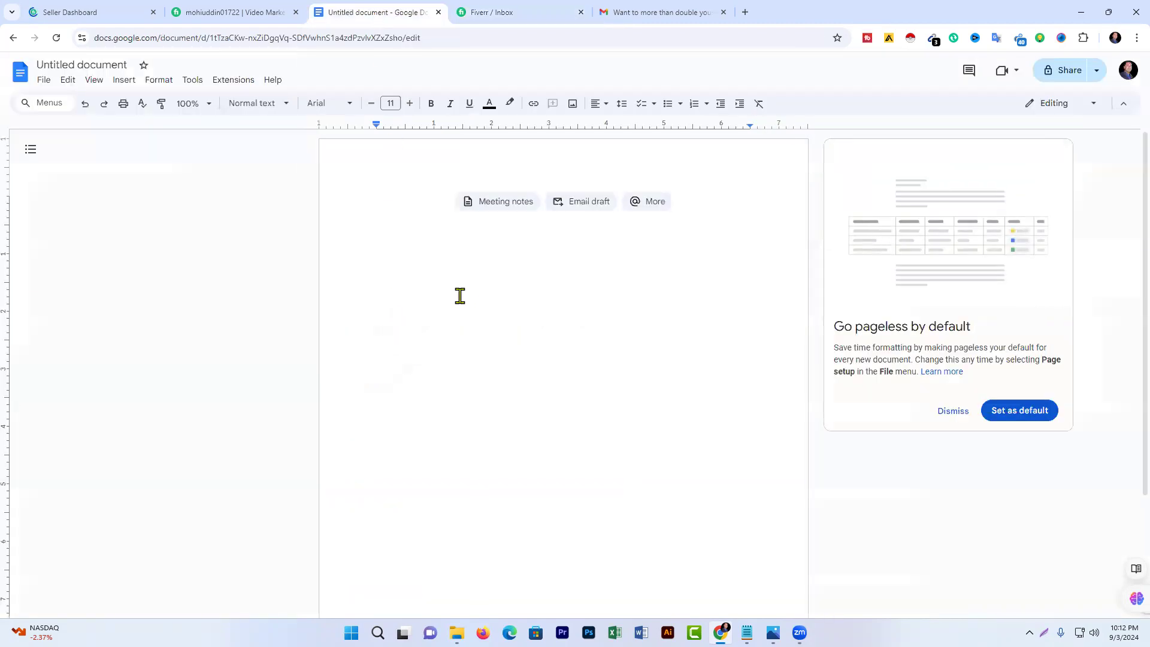
click(246, 15)
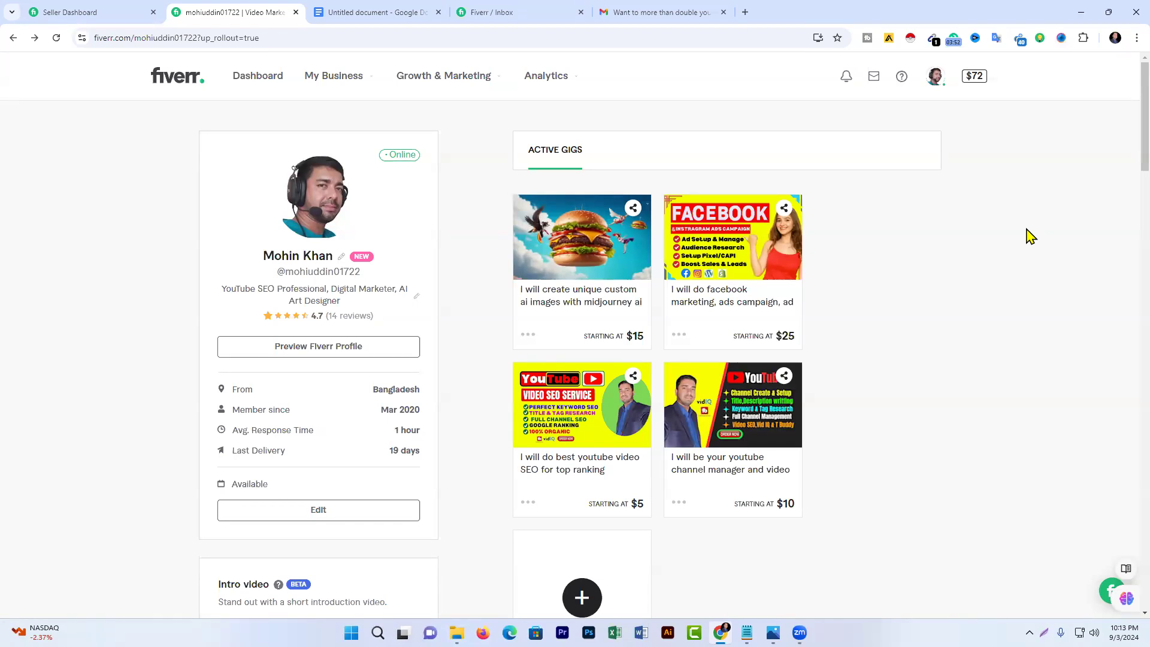
scroll(1030, 236, down, 5)
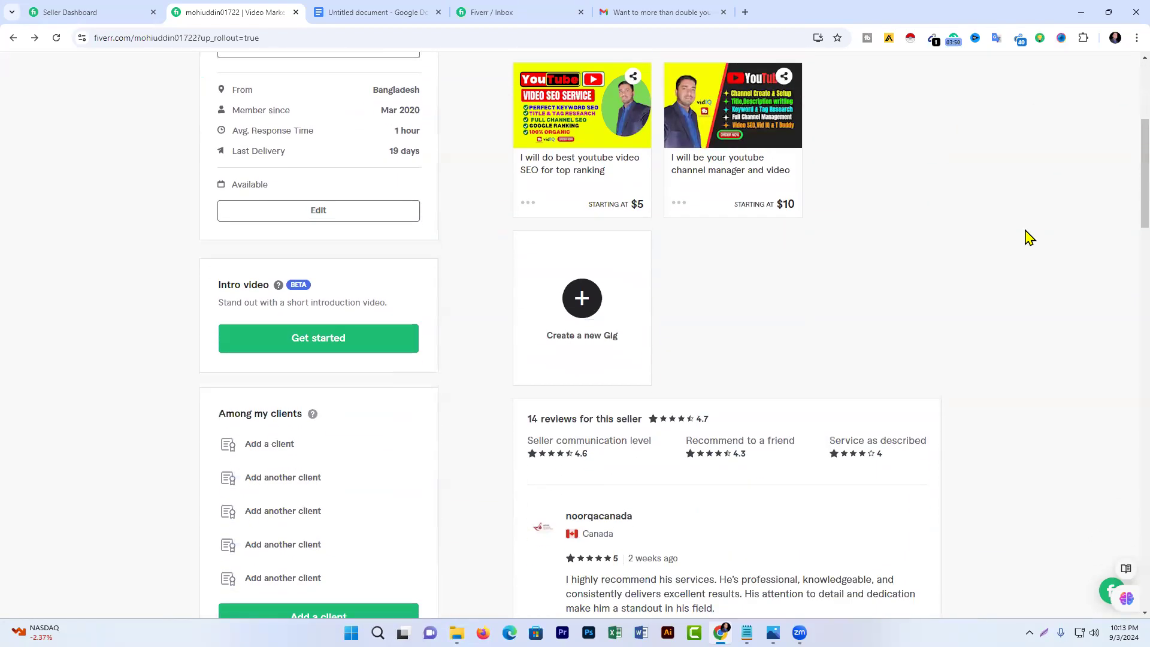
scroll(1028, 236, up, 5)
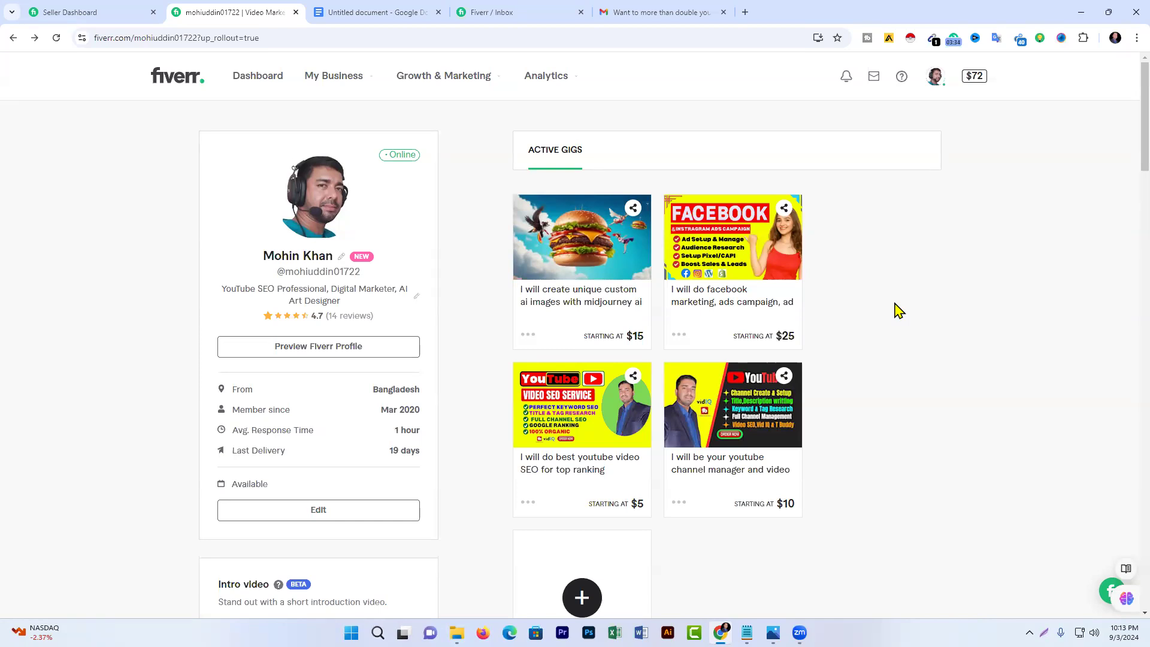
scroll(898, 311, down, 3)
scroll(897, 311, up, 3)
scroll(915, 283, down, 4)
scroll(916, 284, up, 4)
scroll(899, 367, down, 3)
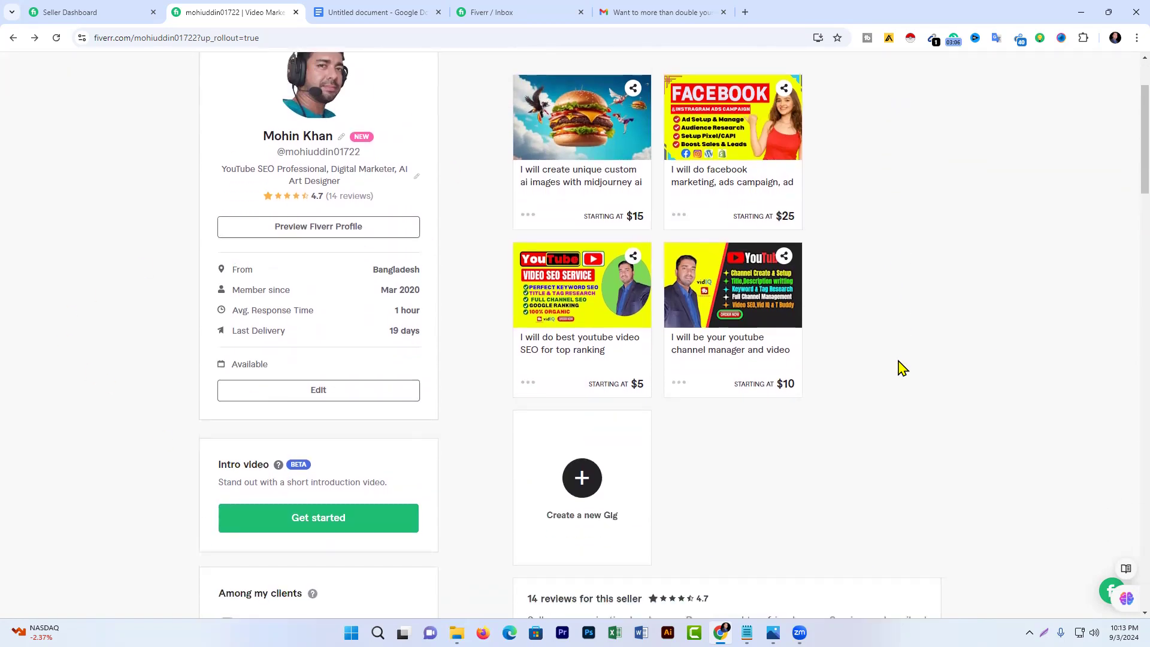
scroll(898, 367, up, 3)
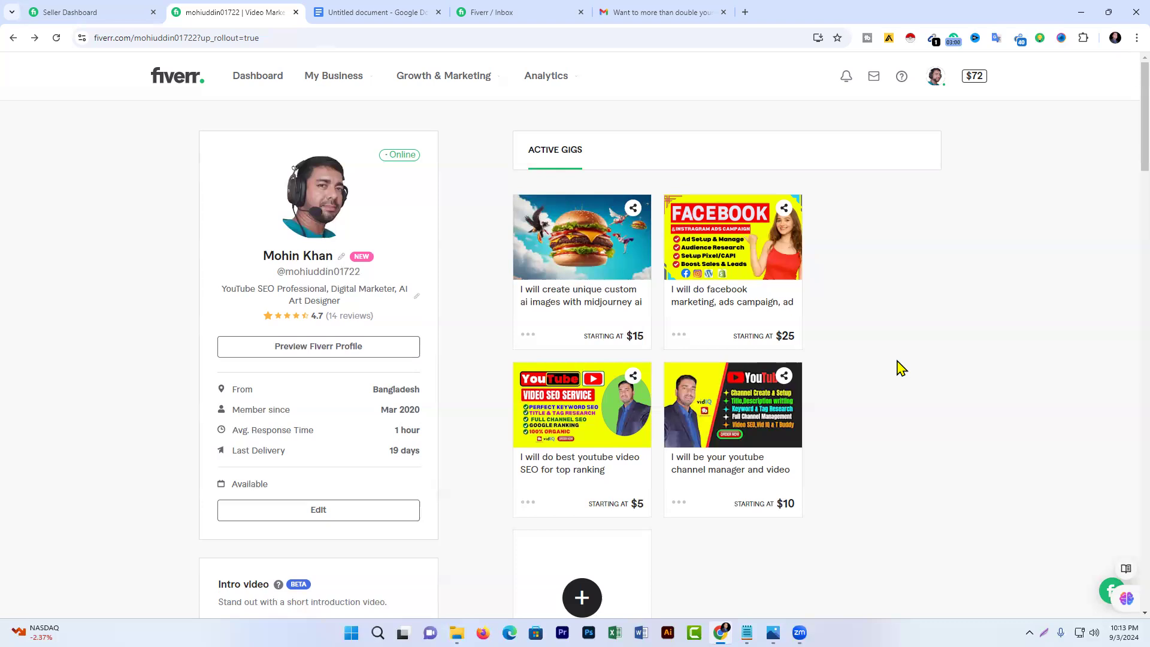
scroll(901, 368, down, 2)
scroll(901, 368, up, 2)
scroll(478, 406, down, 7)
scroll(478, 406, down, 20)
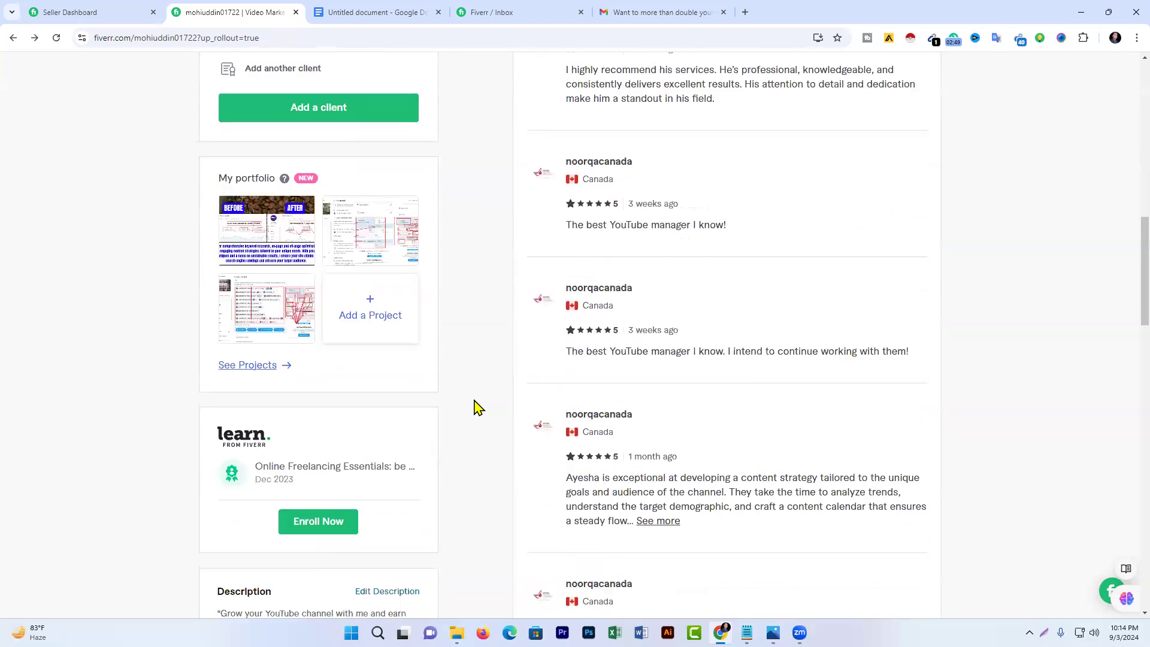
Examine the rest of the seller profile page, from the description and skills to education, certification and the footer links.
scroll(478, 406, down, 1)
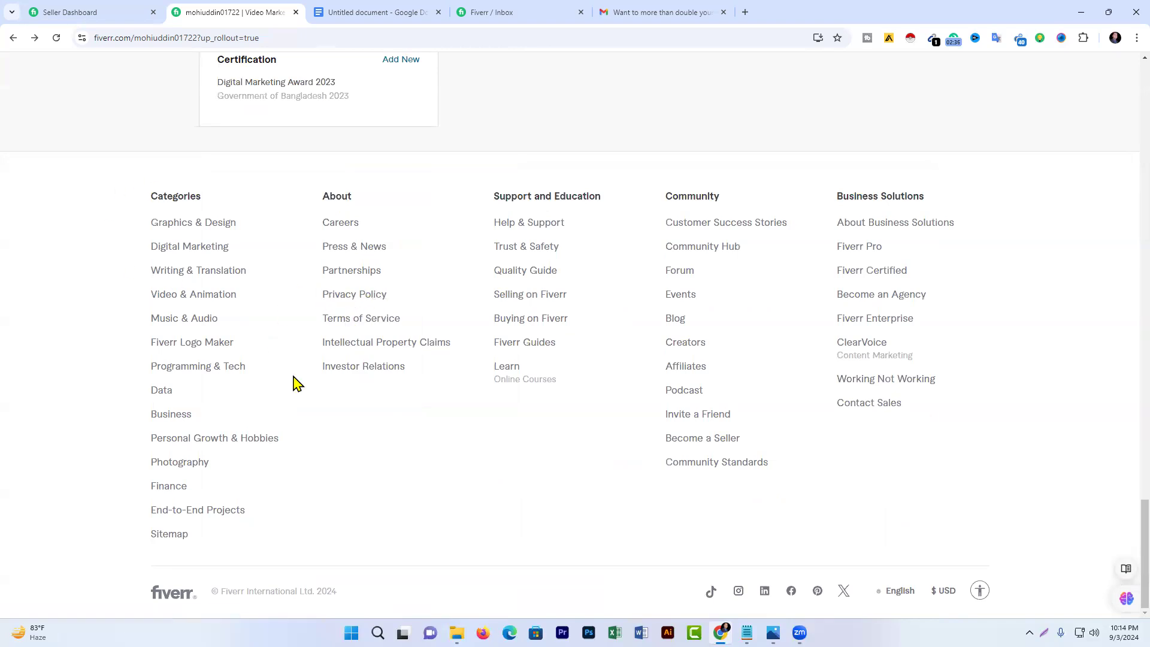
scroll(343, 392, up, 1)
scroll(343, 392, up, 12)
scroll(318, 437, down, 13)
scroll(473, 464, up, 1)
scroll(473, 465, down, 1)
scroll(251, 249, up, 4)
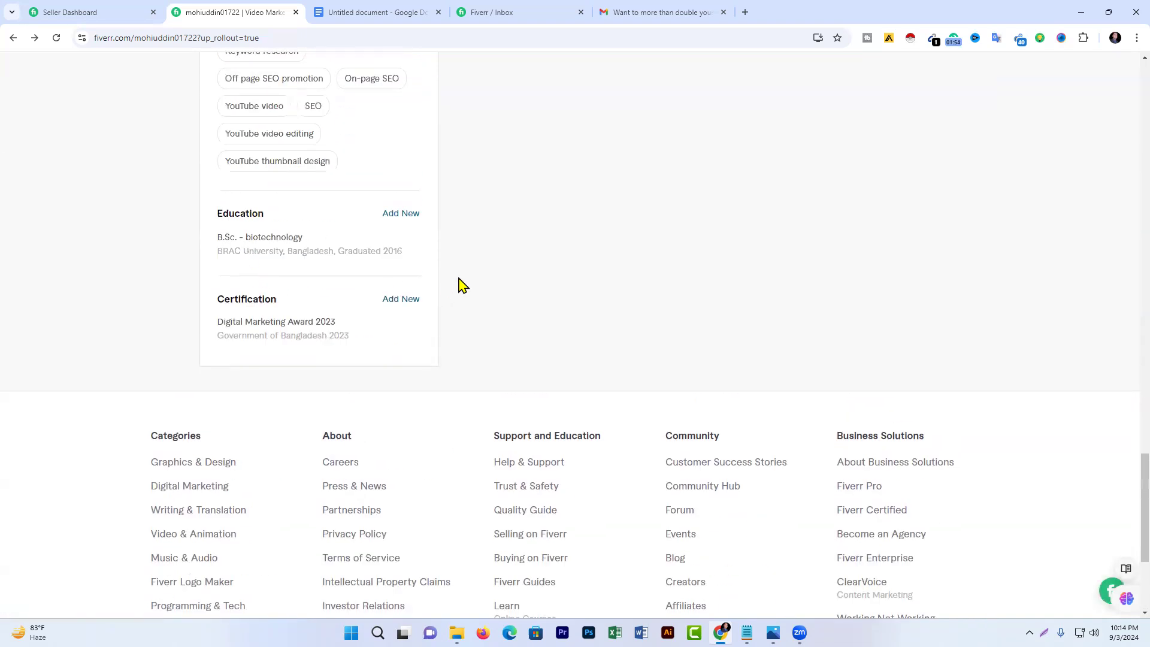
scroll(461, 286, down, 4)
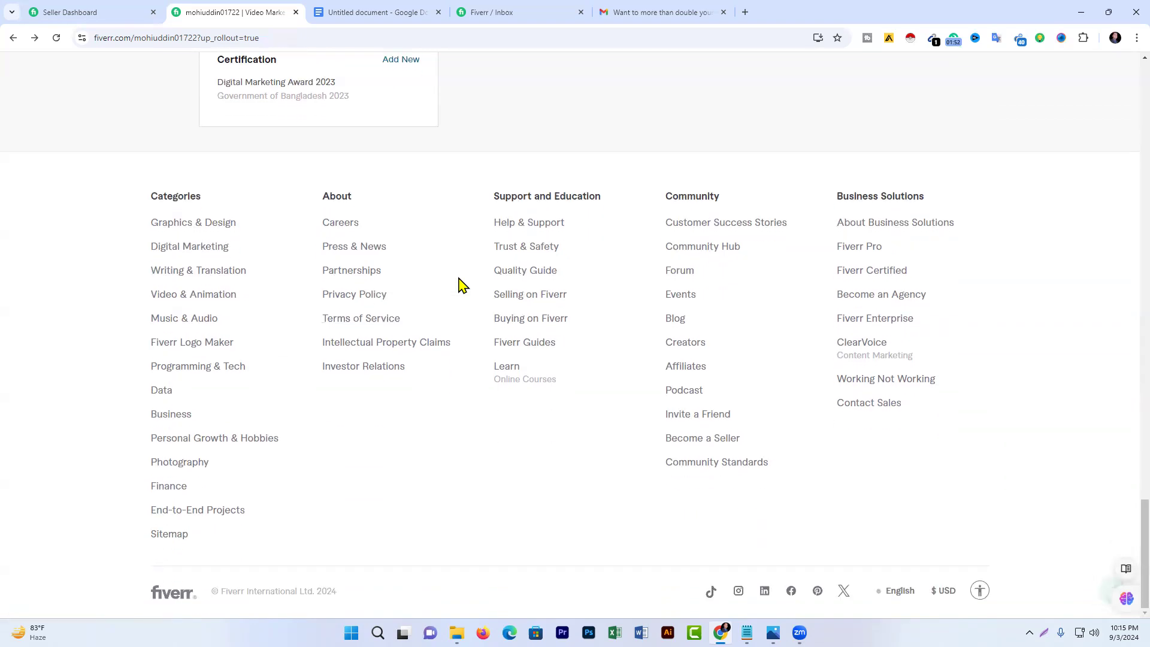
Open Fiverr's Terms of Service link in the footer and look over the policies and guidelines in the Legal Portal.
click(365, 318)
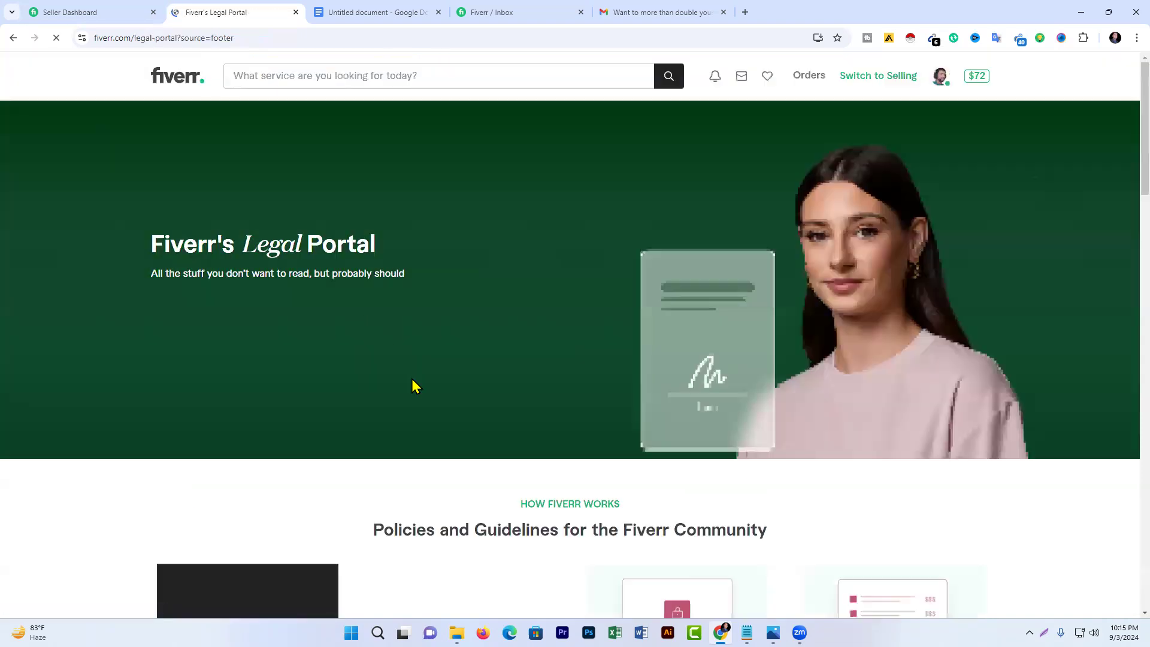
scroll(543, 323, down, 6)
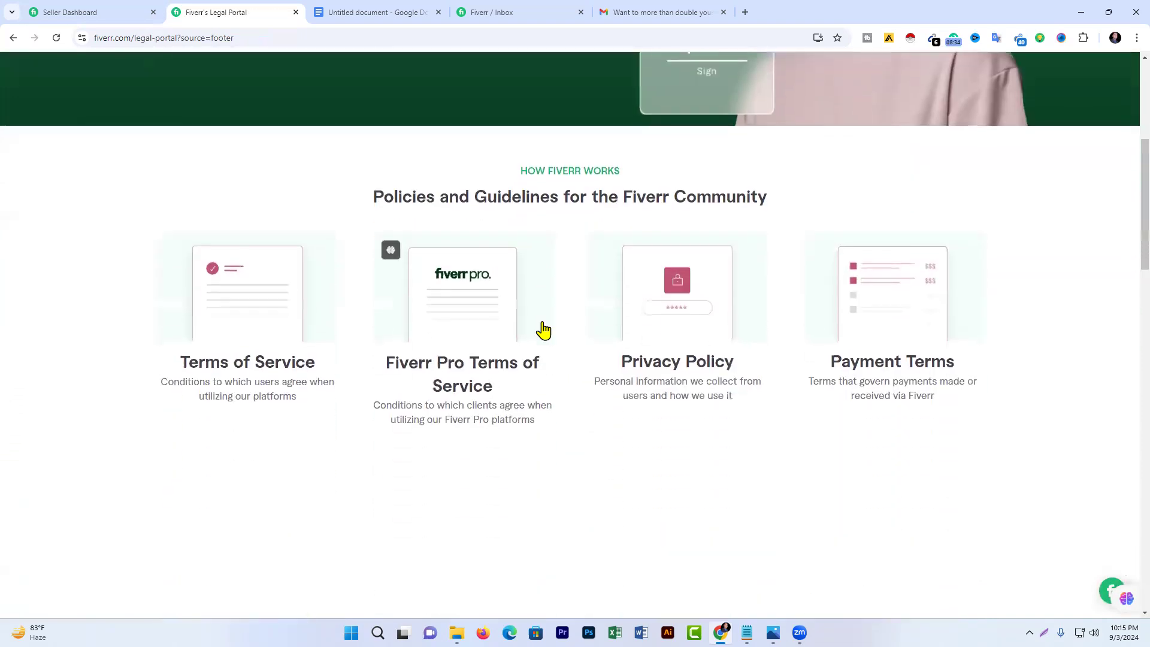
scroll(543, 332, down, 3)
scroll(544, 331, up, 3)
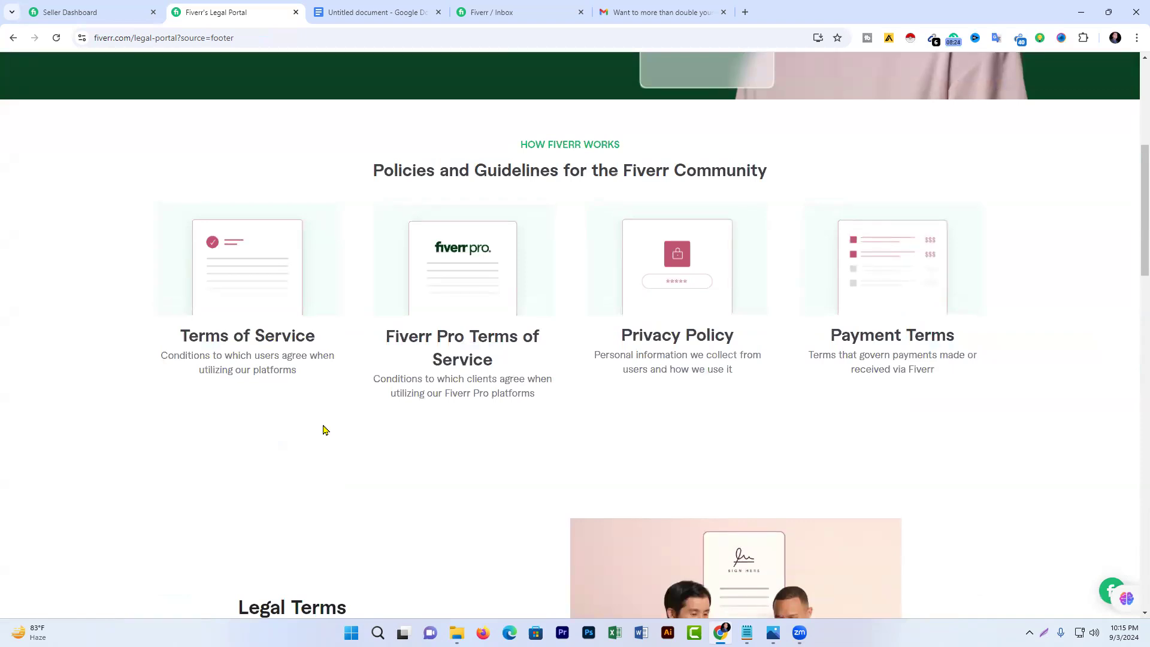
scroll(440, 478, down, 4)
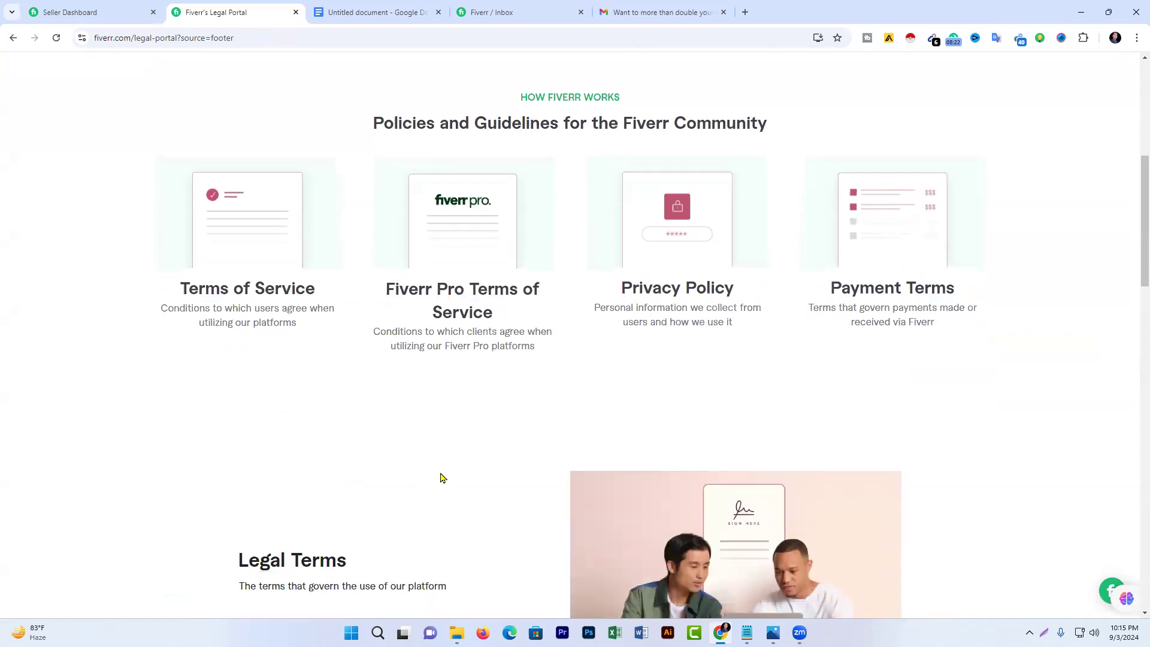
scroll(441, 478, up, 10)
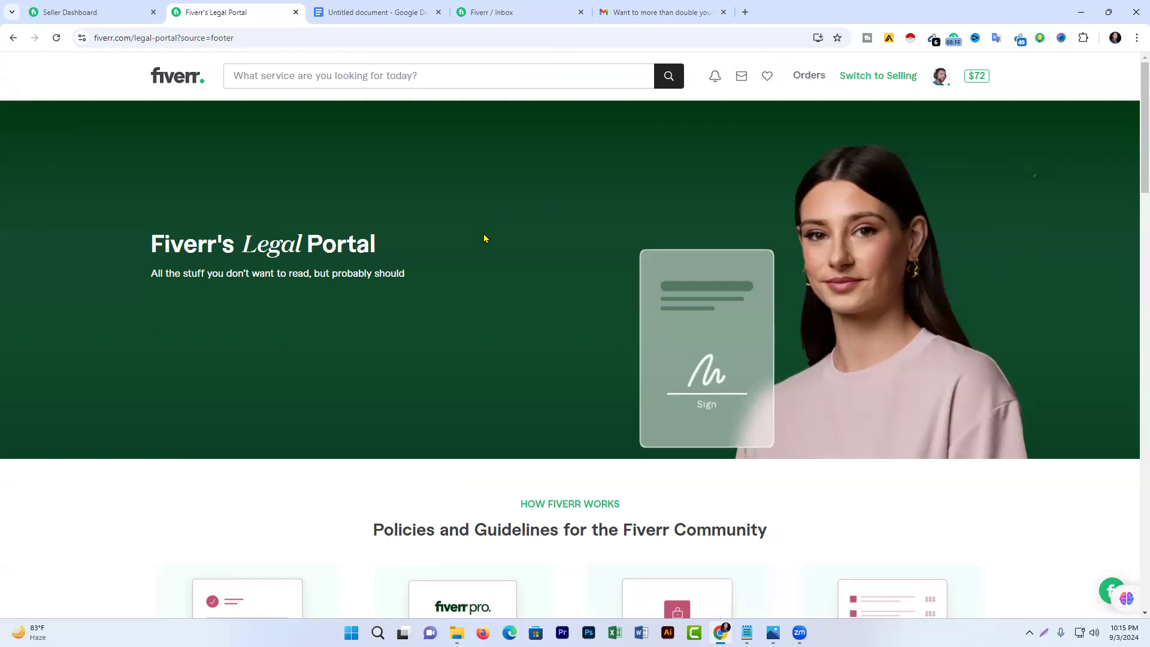
Close the untitled Google document and the Gmail message, and open a new browser tab.
click(372, 12)
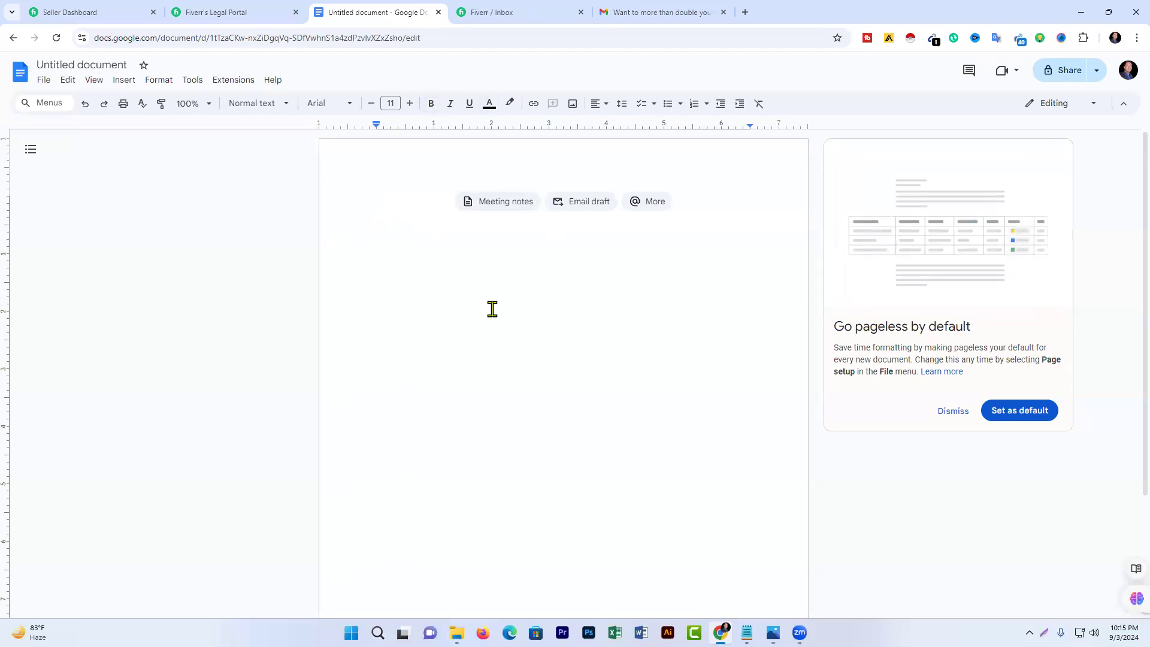
click(438, 12)
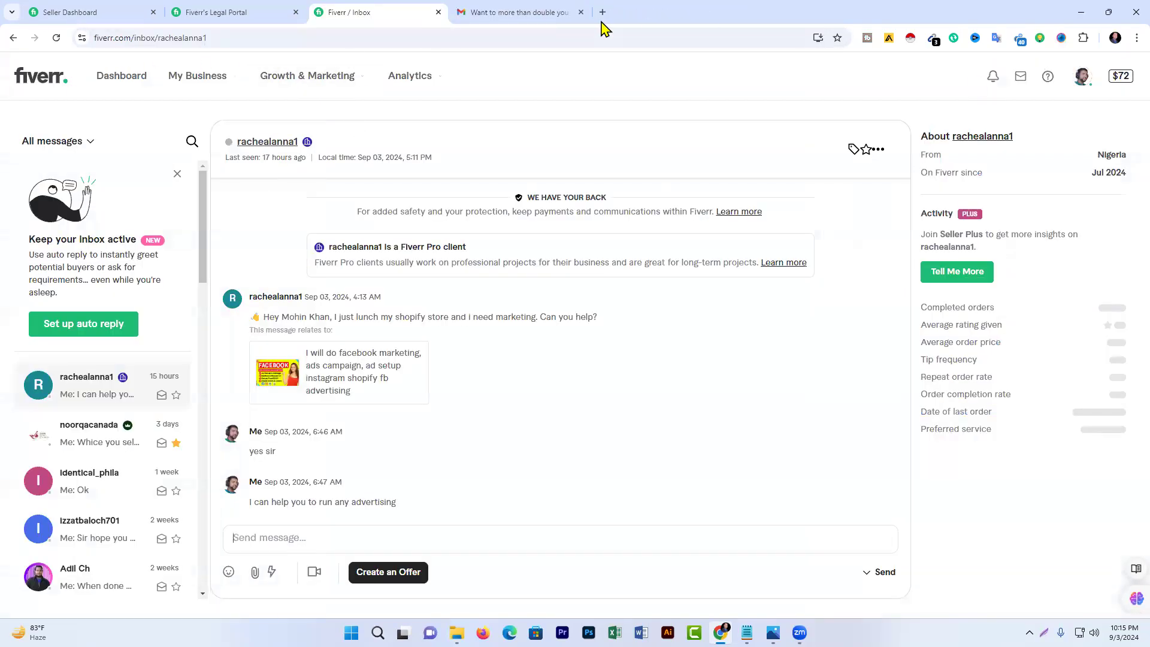
click(581, 12)
click(463, 14)
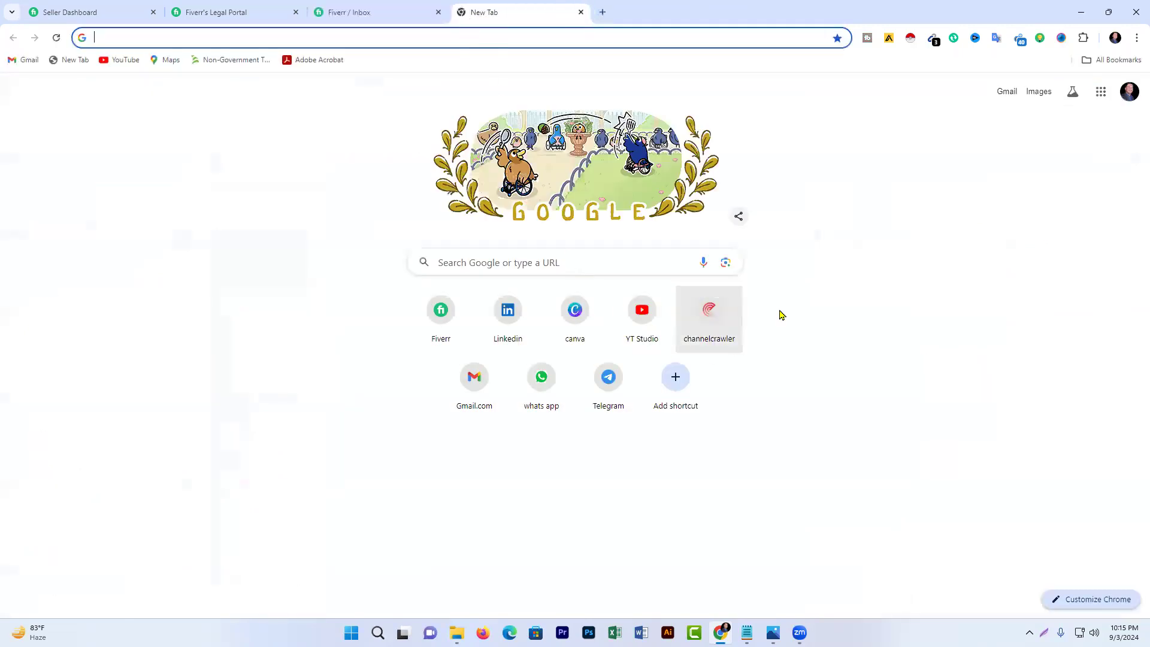
Go to Google Docs from the Google apps and open the document "fiverr account open".
click(1095, 95)
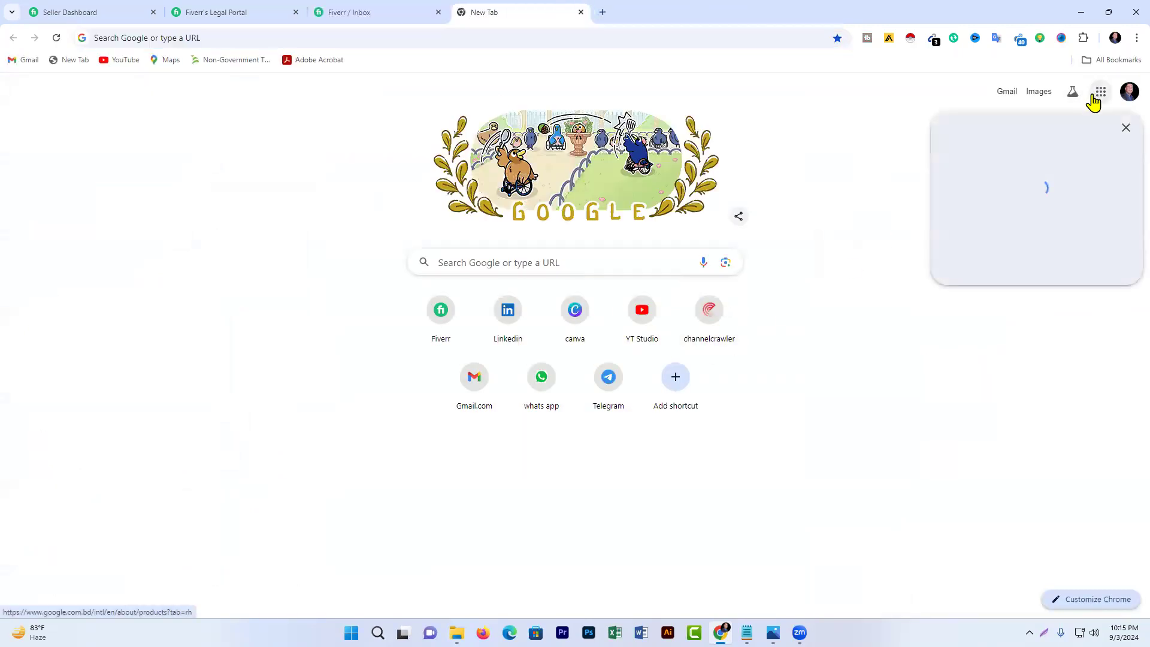
scroll(990, 324, down, 3)
scroll(988, 318, down, 2)
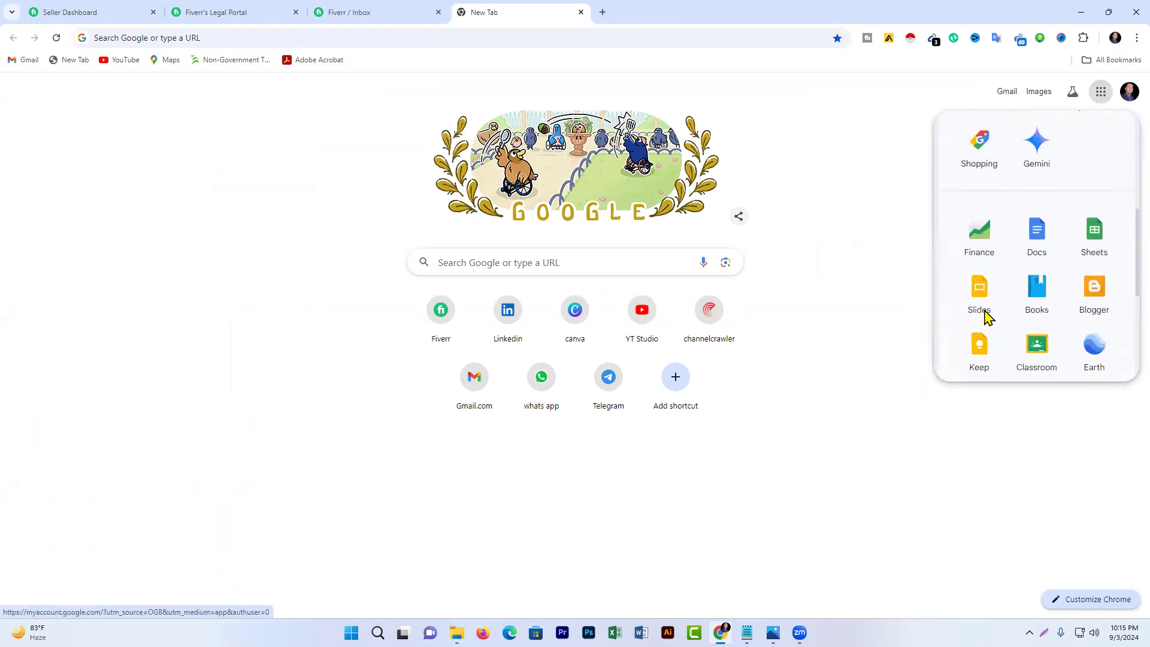
click(1043, 238)
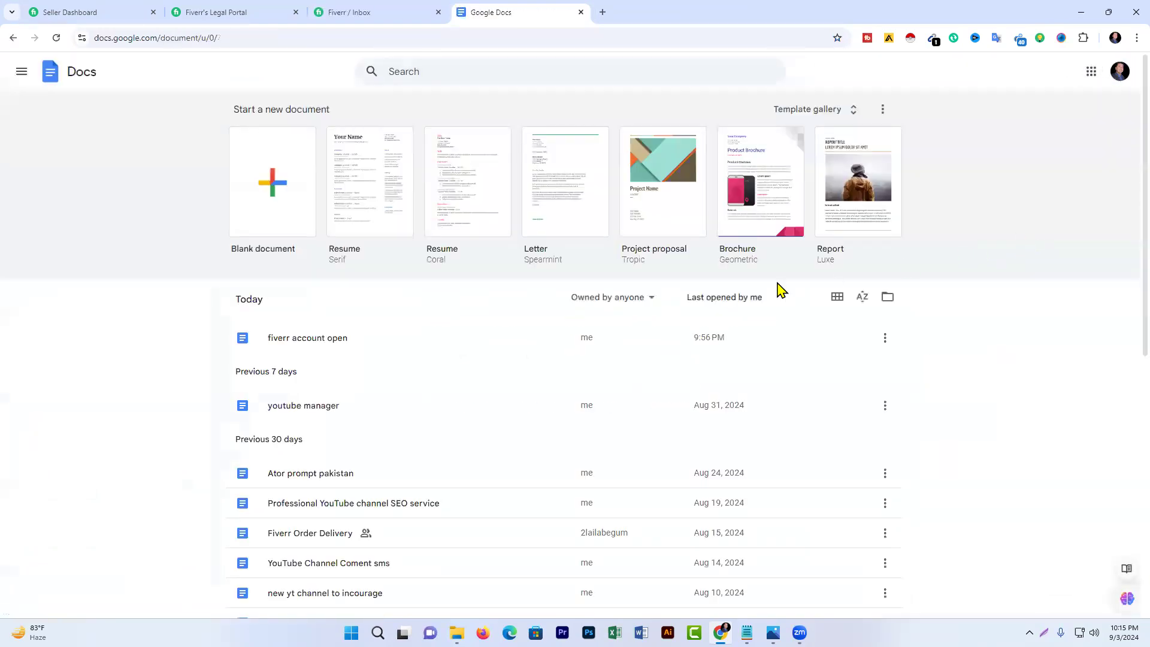
click(347, 337)
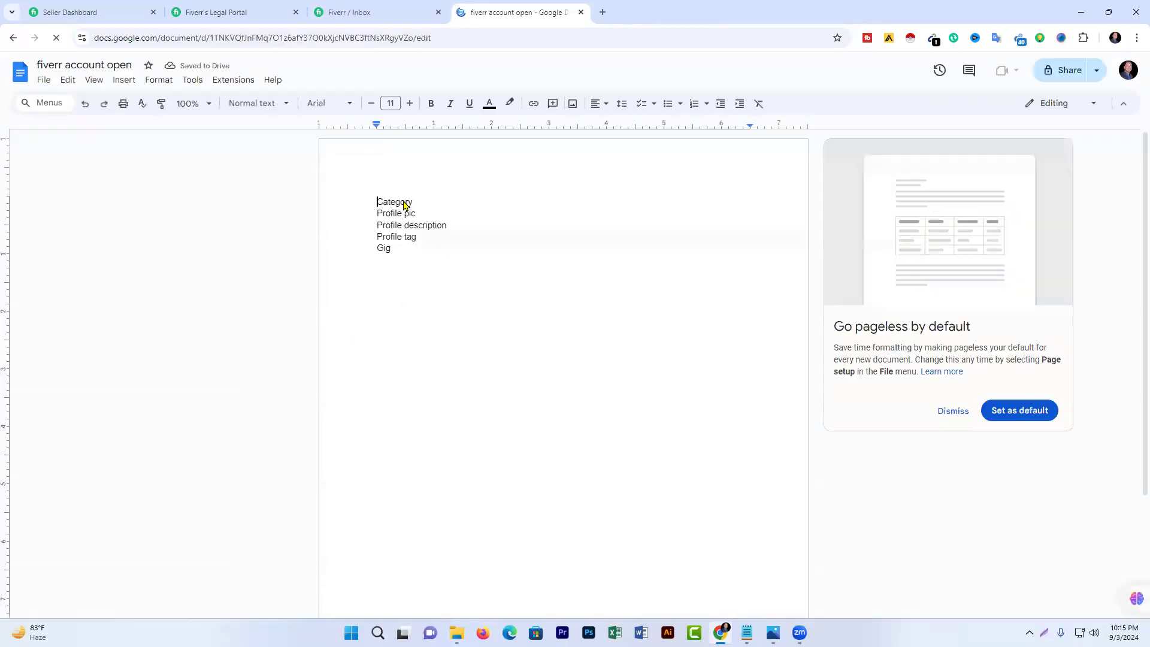
Highlight the Category item in the account checklist, then clear the highlight.
drag(423, 201, 376, 205)
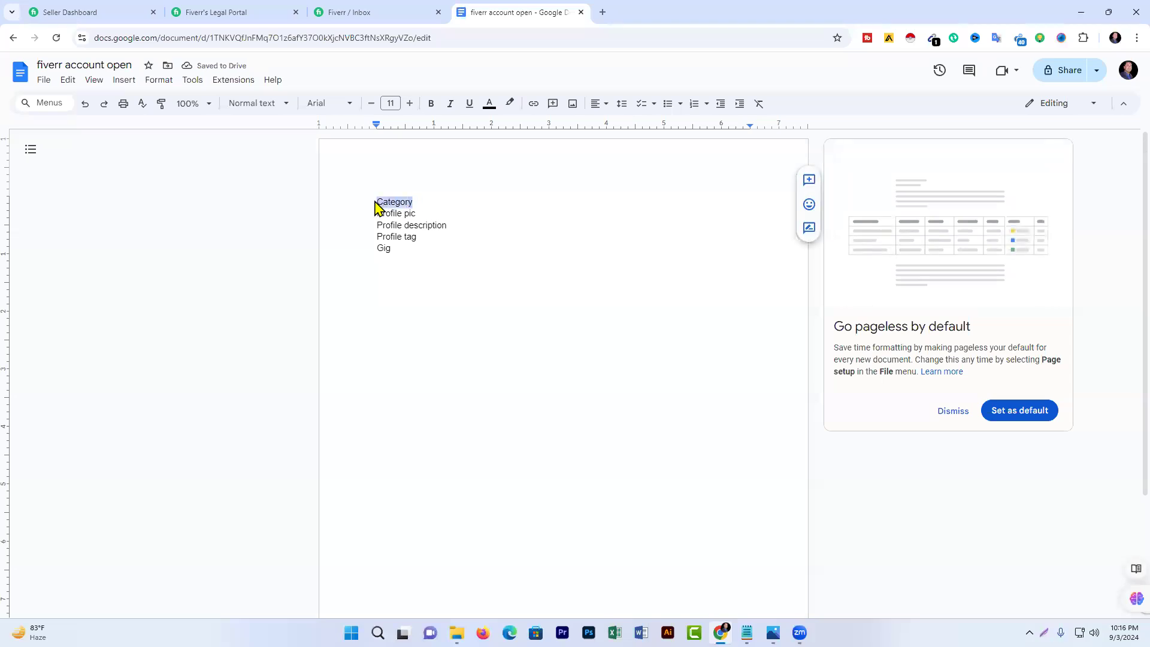
click(478, 346)
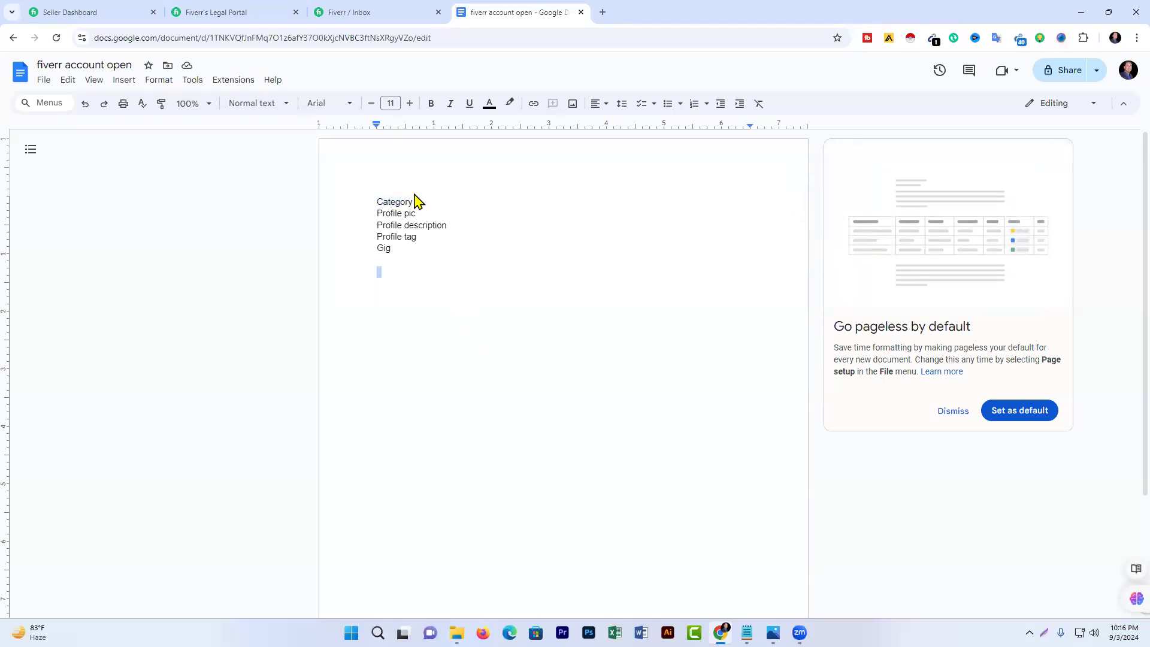
click(423, 210)
Return to the Fiverr seller dashboard and look over the service categories listed in its footer.
click(111, 14)
scroll(375, 301, down, 15)
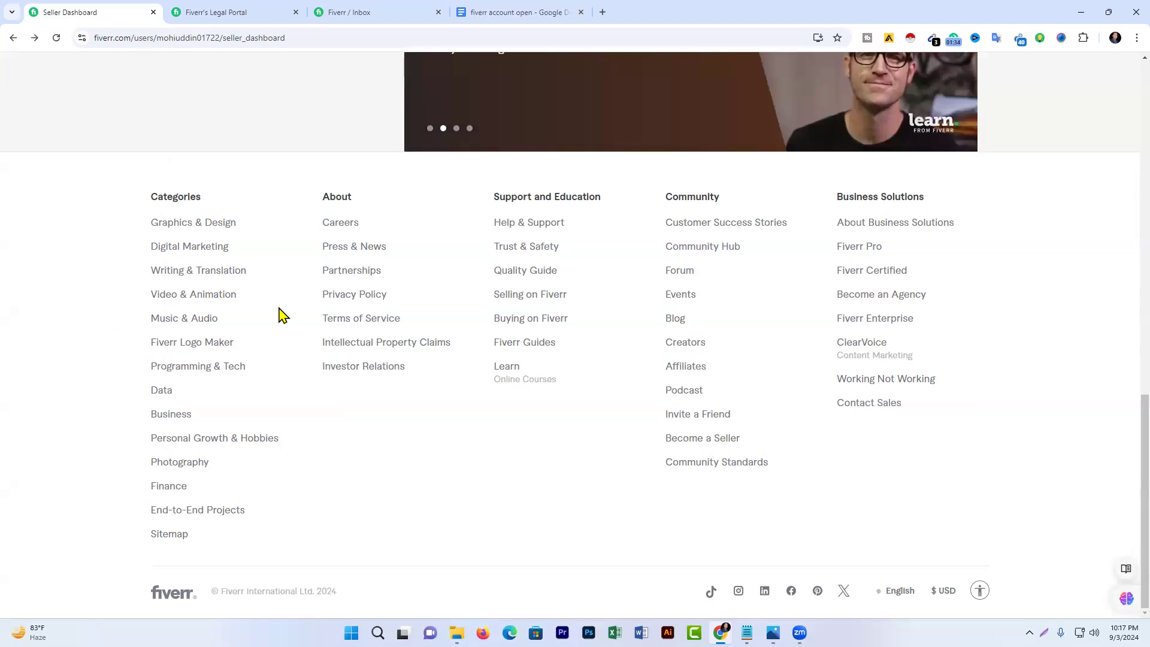
scroll(282, 314, up, 4)
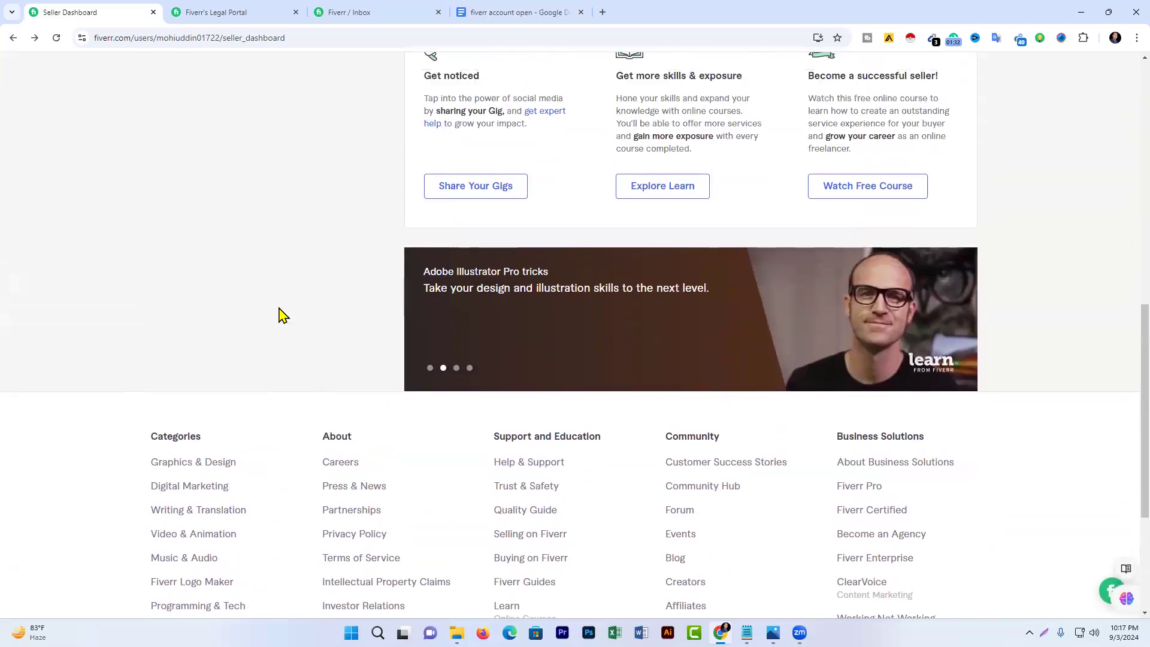
scroll(282, 315, down, 4)
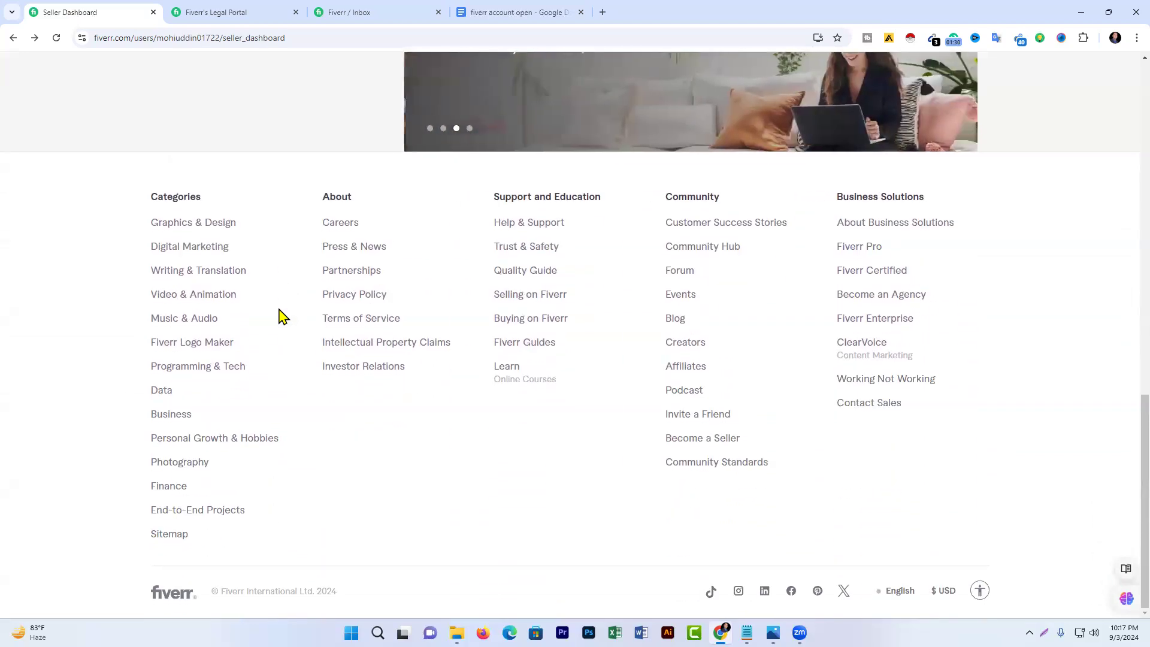
scroll(282, 314, up, 2)
scroll(281, 315, down, 2)
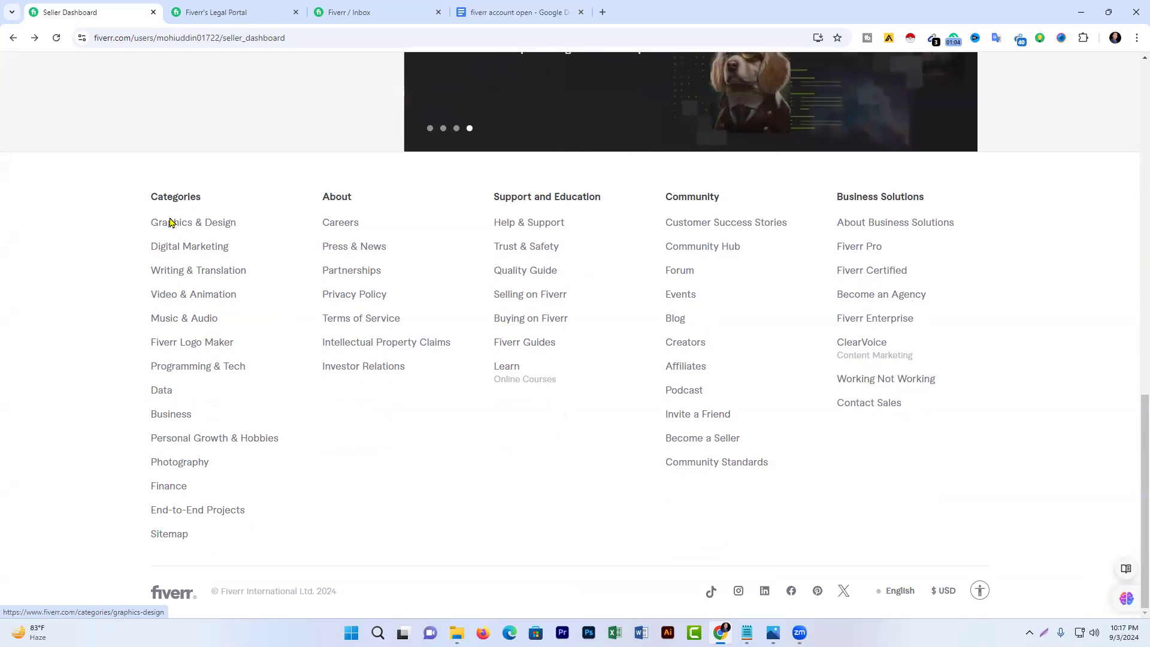
Open the Graphics & Design category and look over its popular services and subcategories.
click(206, 224)
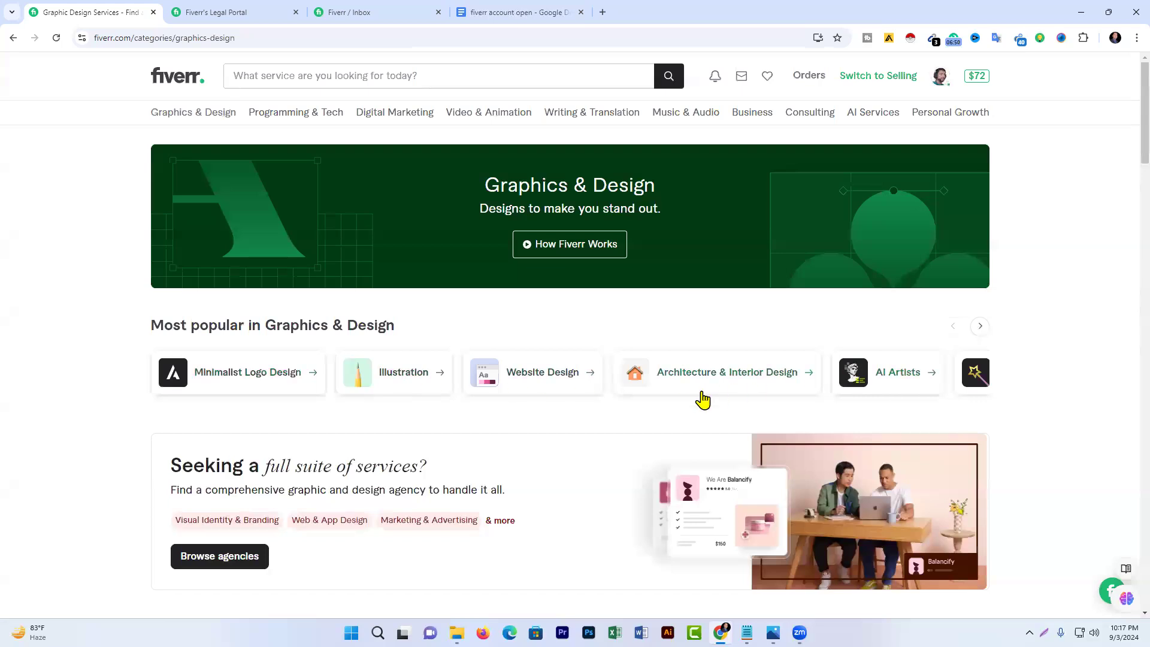
scroll(590, 442, down, 9)
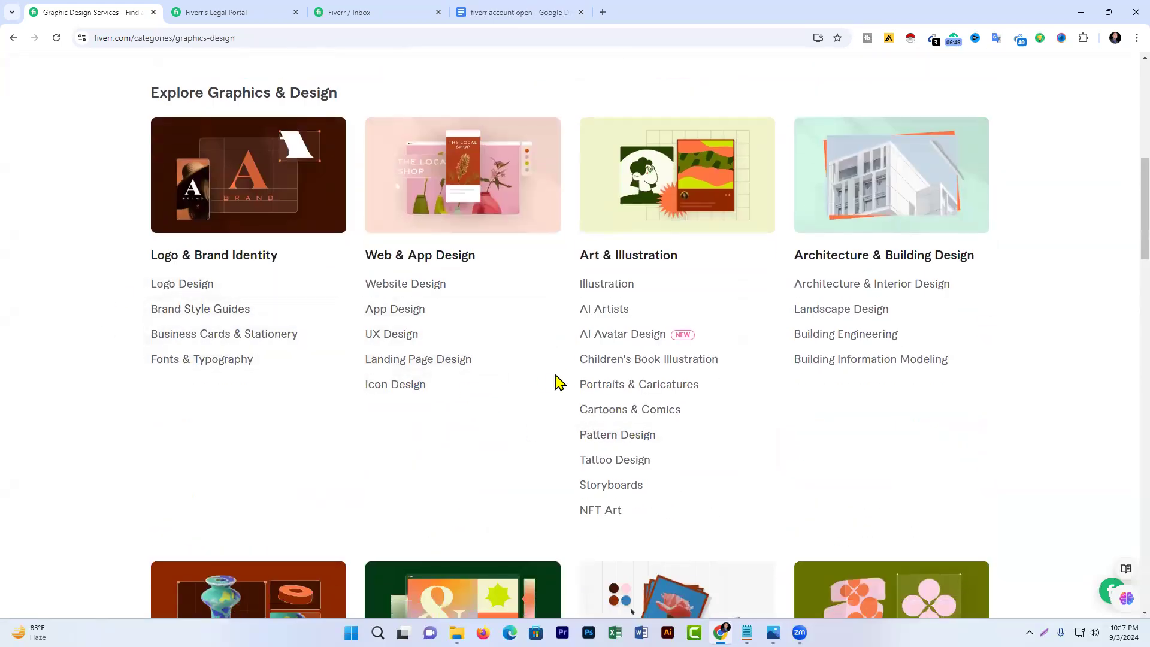
scroll(554, 380, up, 1)
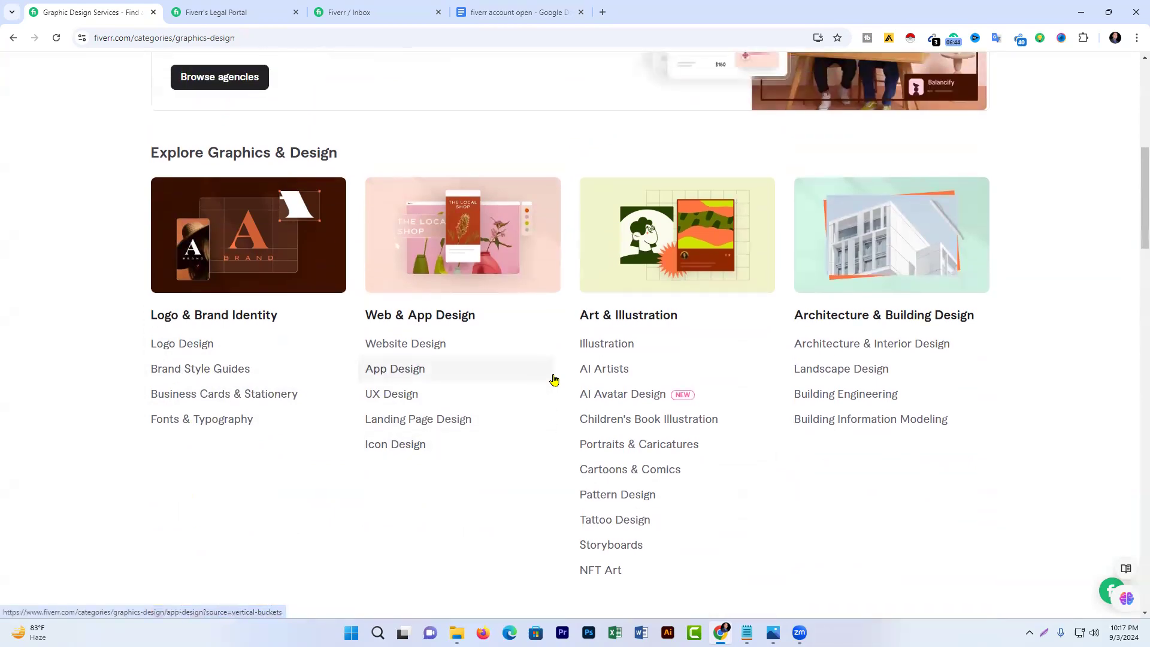
scroll(554, 380, up, 8)
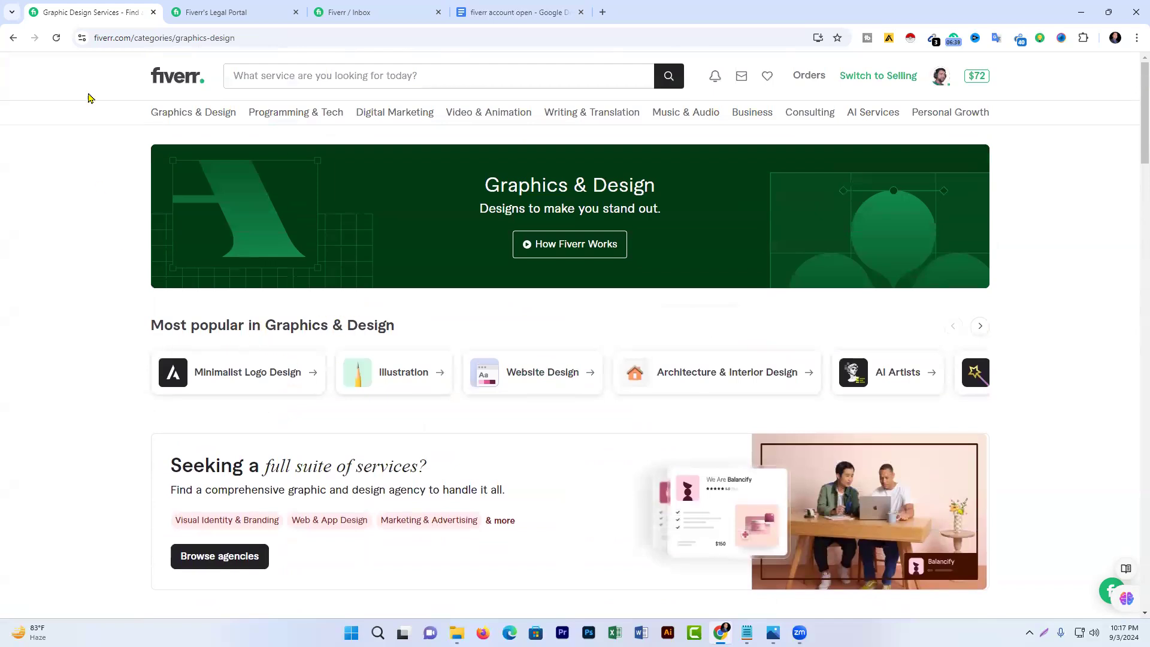
Go back to the dashboard footer, open the Digital Marketing category and view all of its most popular services.
click(12, 38)
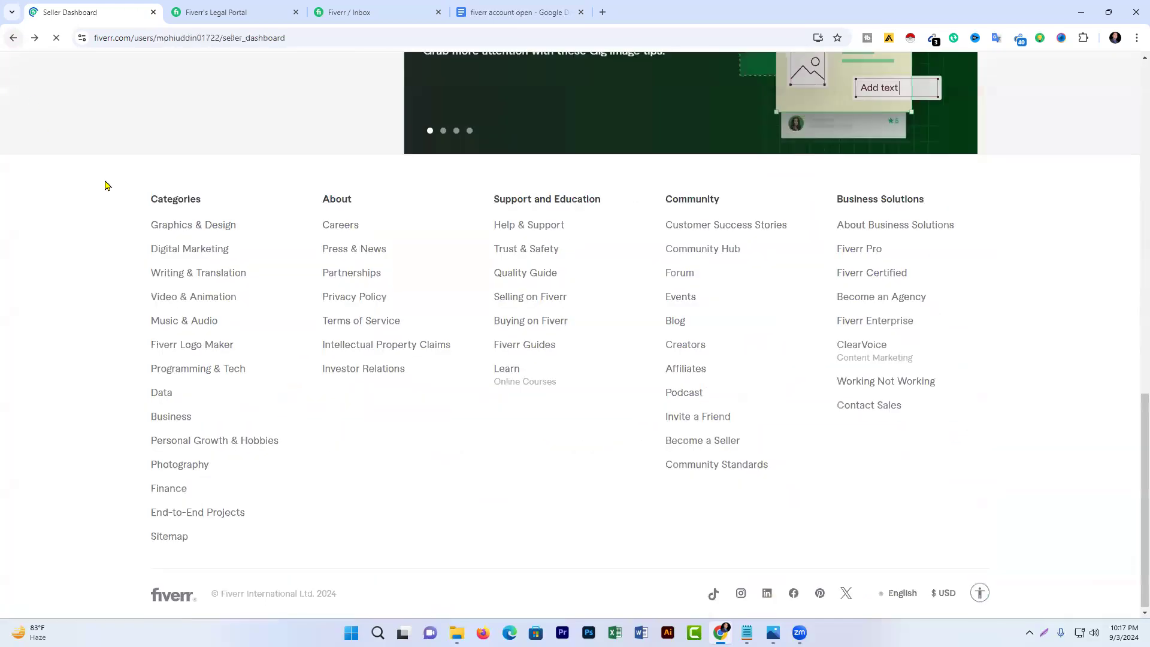
scroll(387, 286, down, 15)
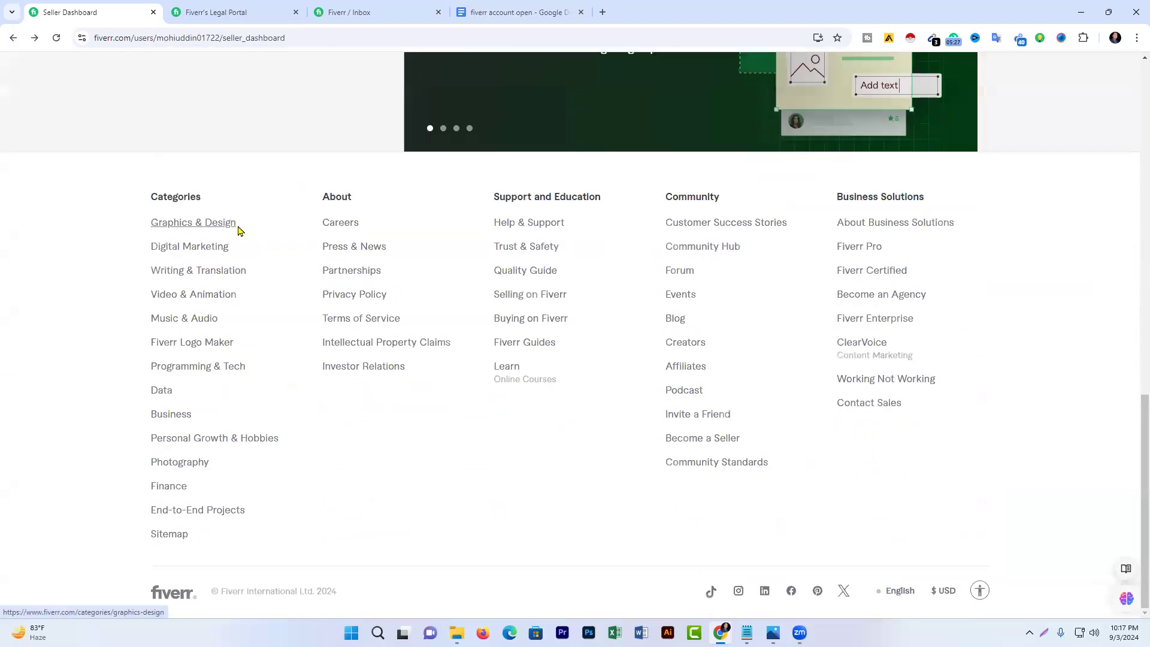
click(198, 247)
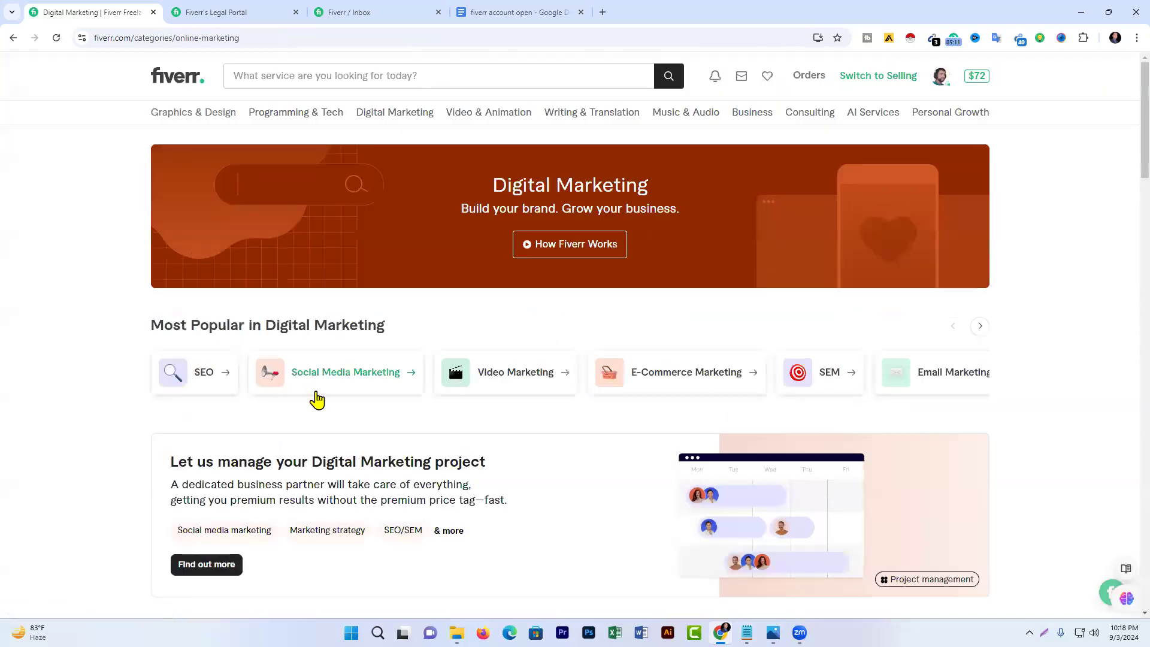
scroll(306, 395, down, 1)
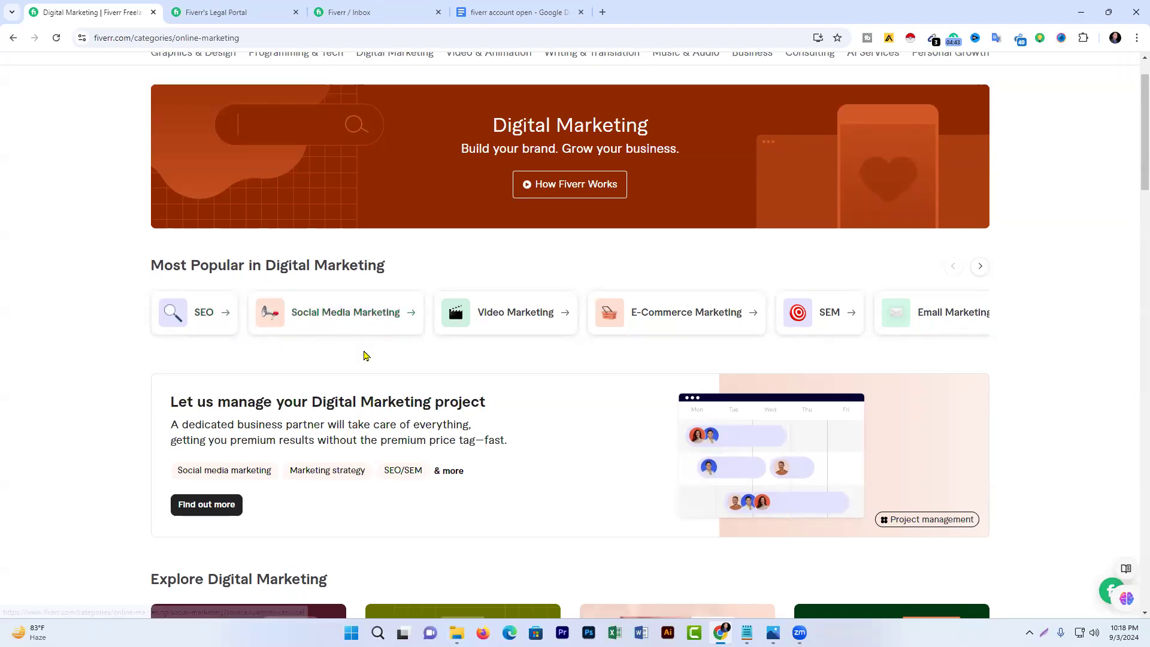
scroll(365, 355, down, 1)
scroll(364, 356, up, 1)
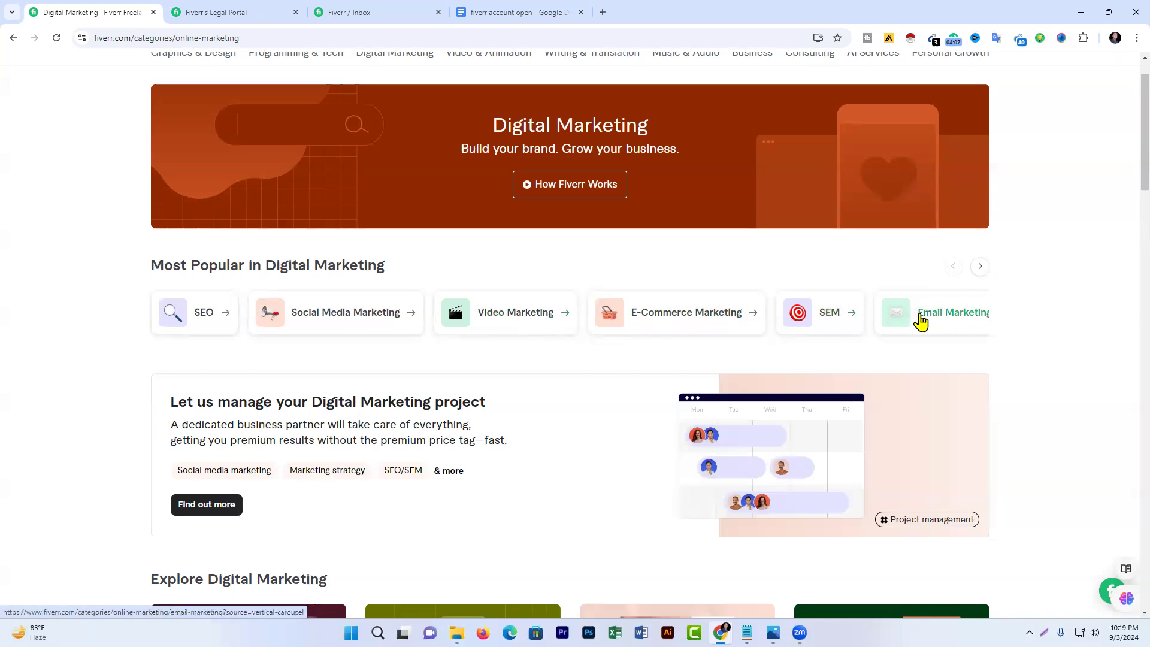
click(979, 267)
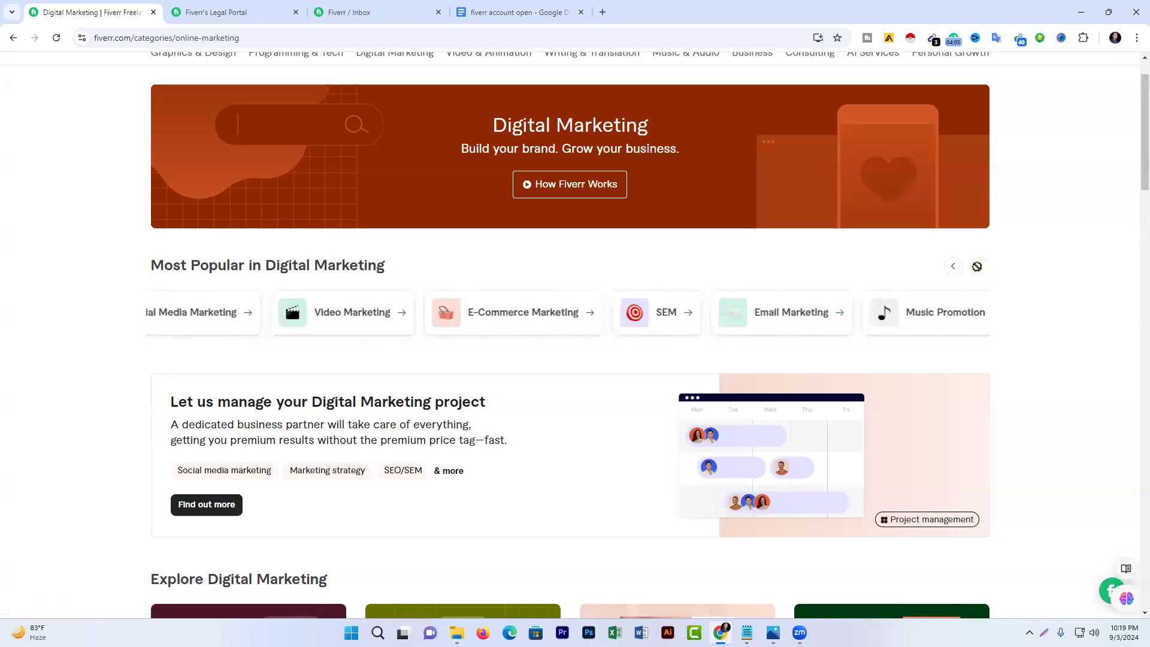
scroll(448, 357, up, 1)
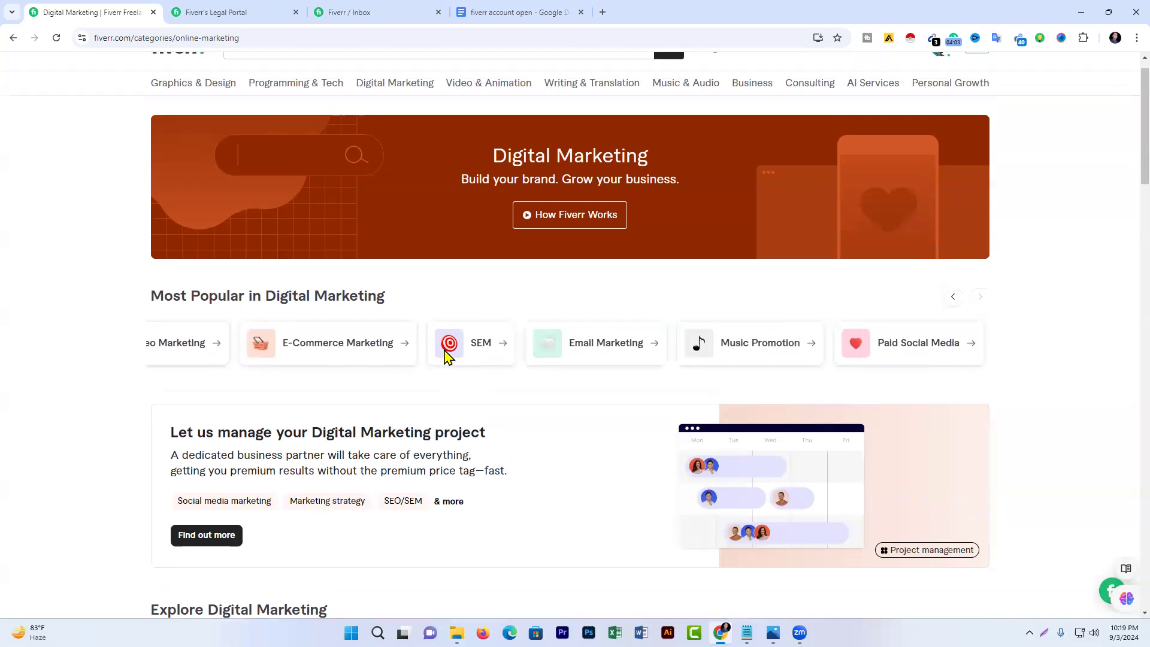
Highlight the Category item in the "fiverr account open" document again and return to the Digital Marketing page.
click(505, 17)
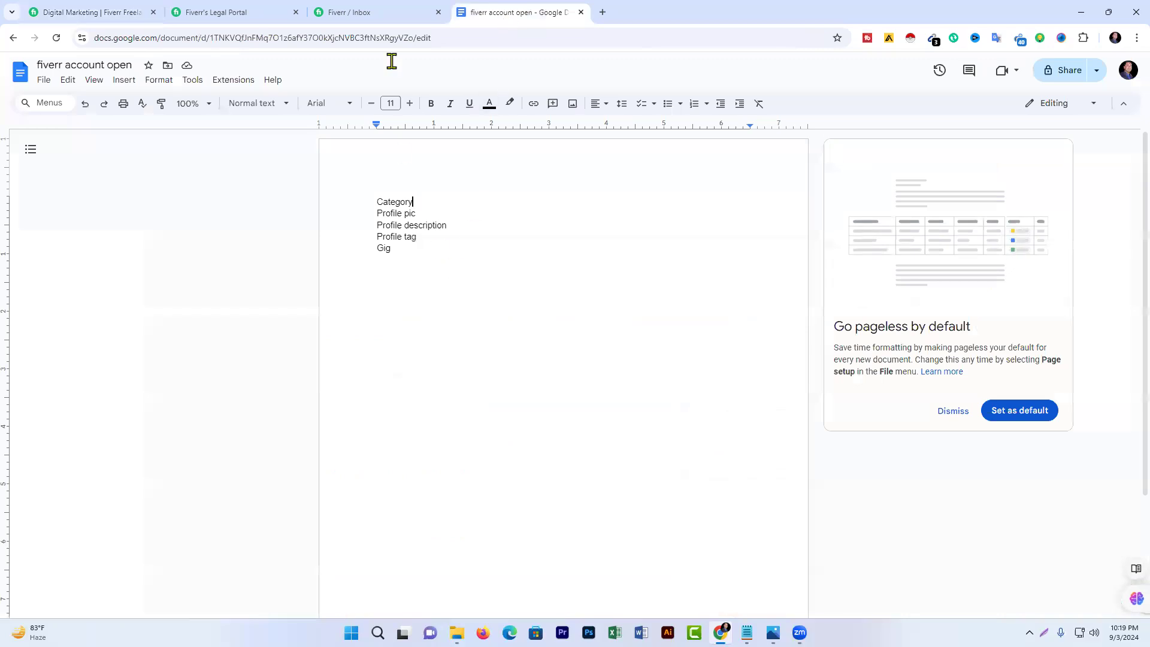
click(417, 200)
drag(417, 200, 377, 200)
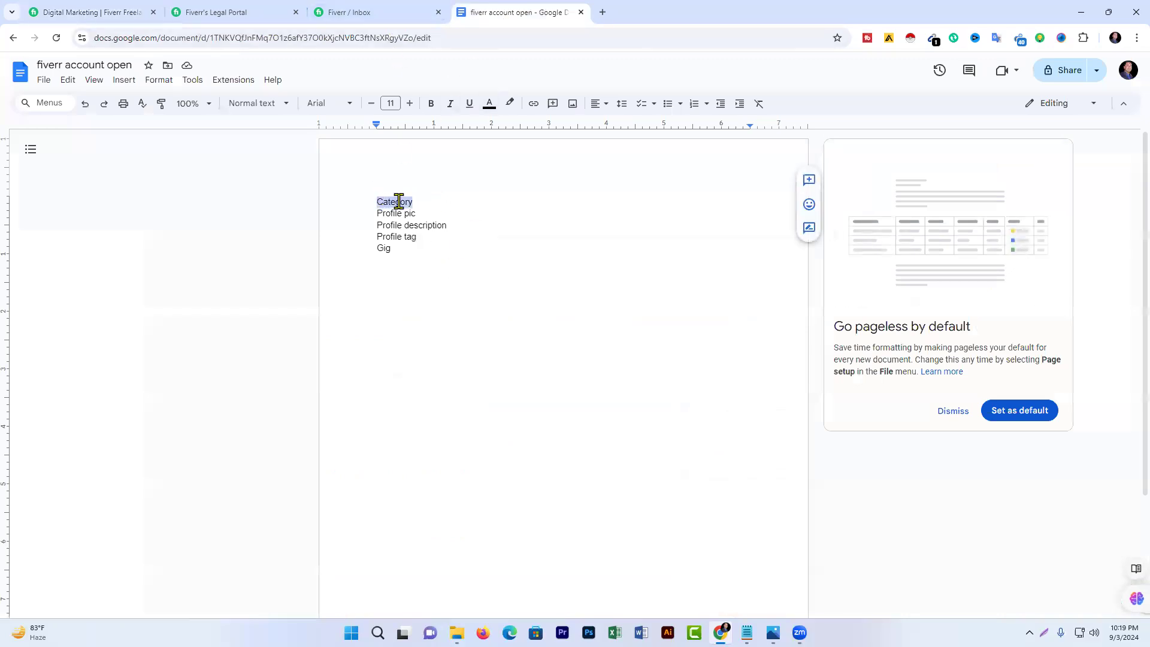
click(94, 14)
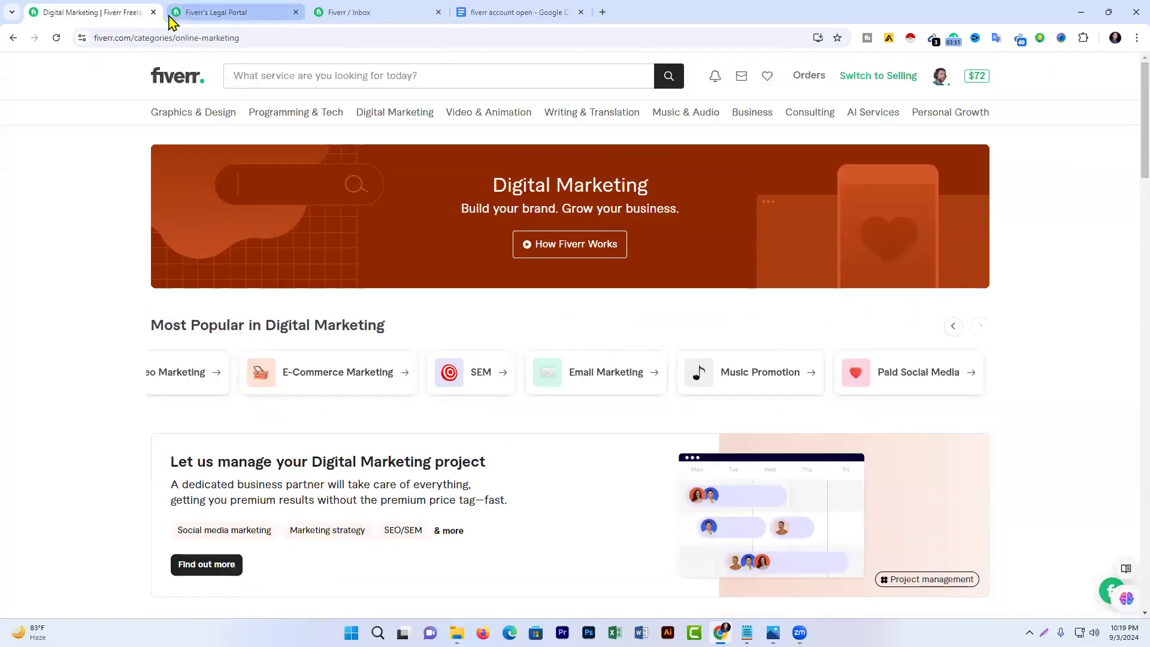
Go back from the Digital Marketing page to the seller dashboard and close the Fiverr Legal Portal page.
click(13, 37)
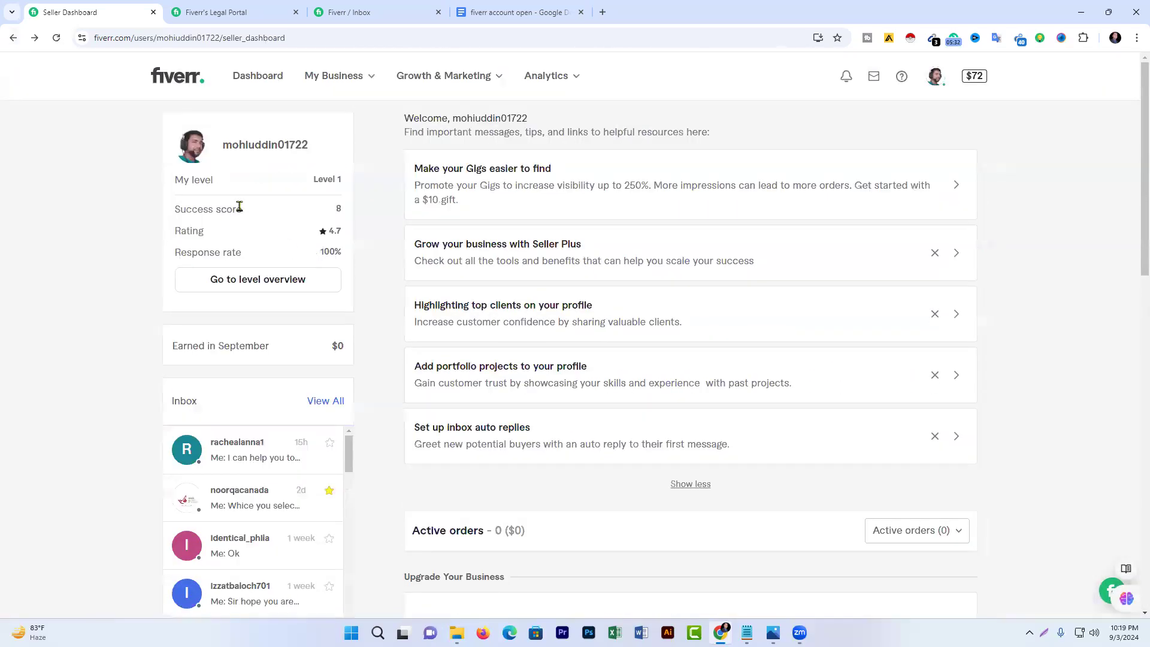
click(222, 15)
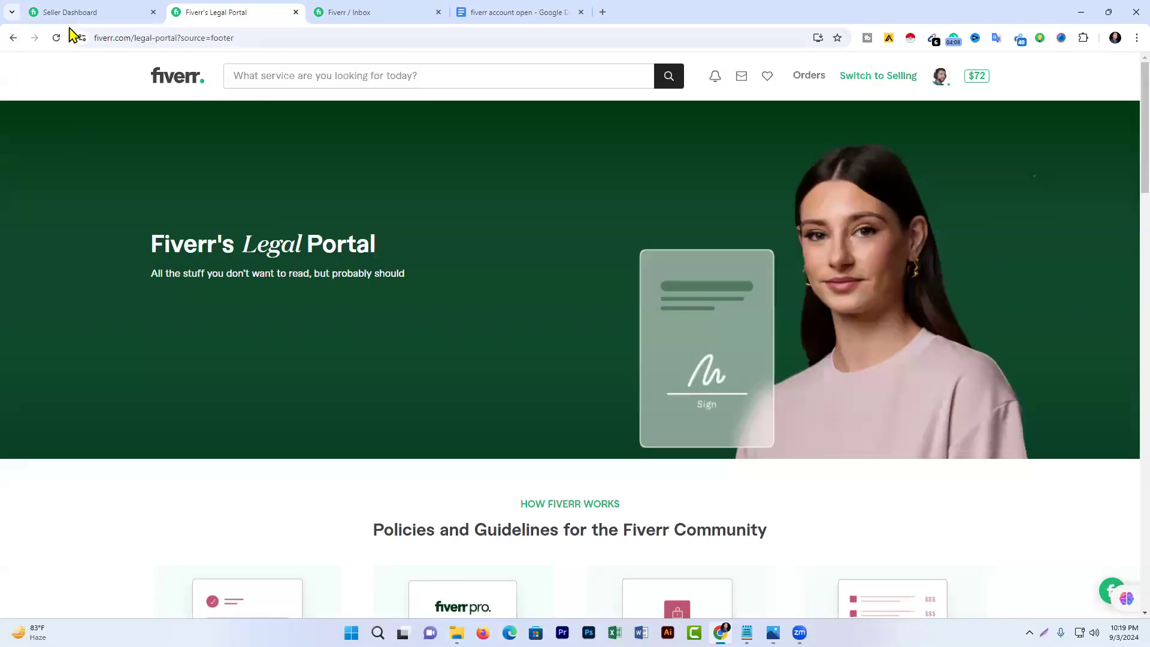
click(360, 18)
click(13, 38)
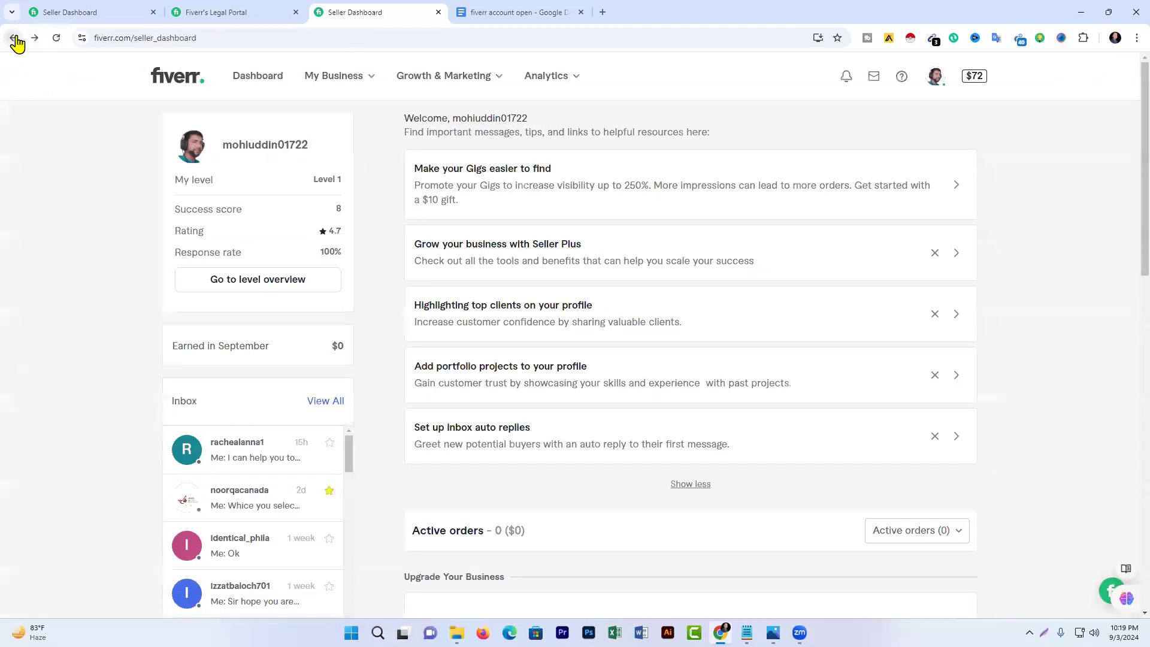
click(13, 38)
click(201, 15)
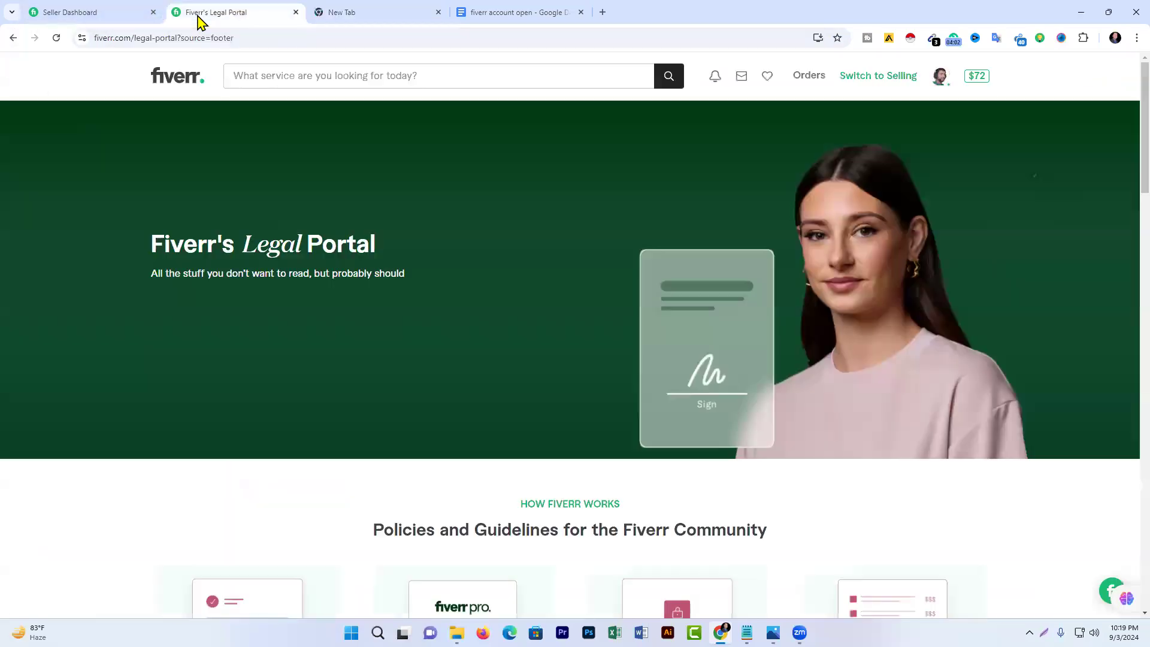
click(296, 12)
Open the seller's Fiverr profile from the dashboard and look over its details and active gigs.
click(442, 317)
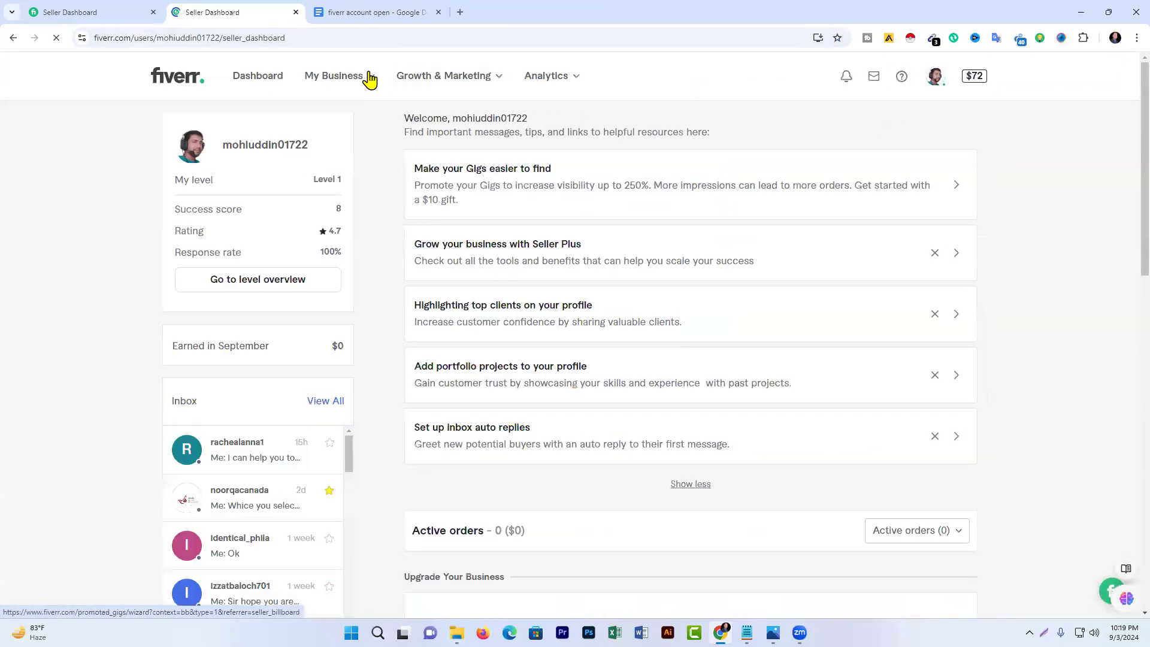
mouse_move(330, 80)
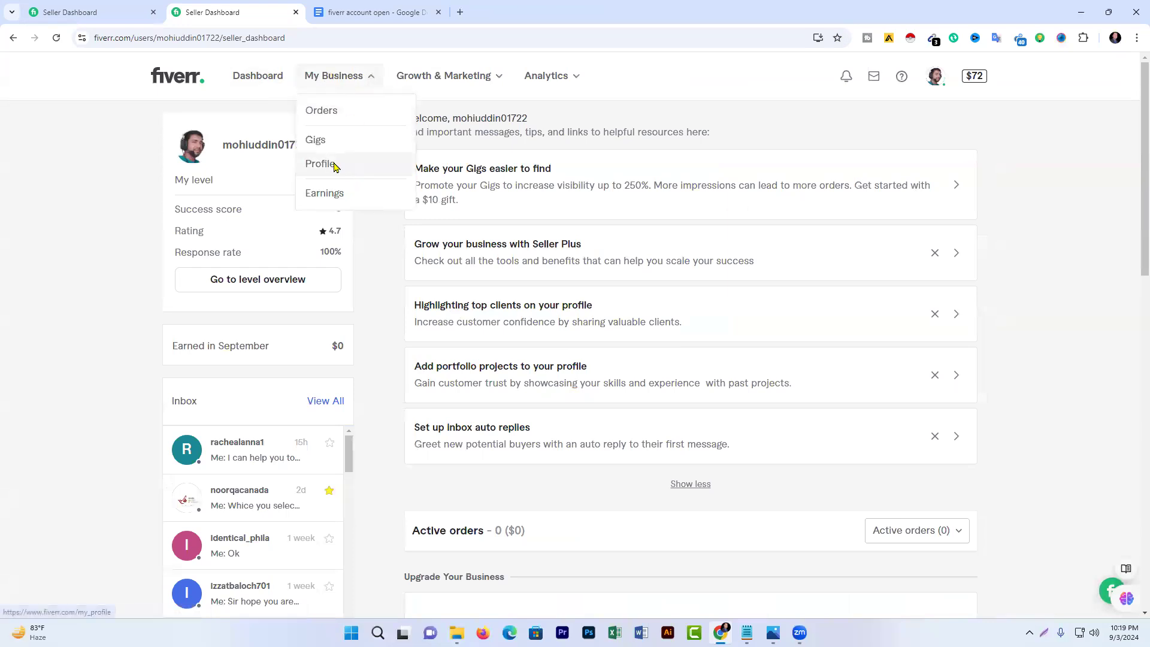
click(334, 165)
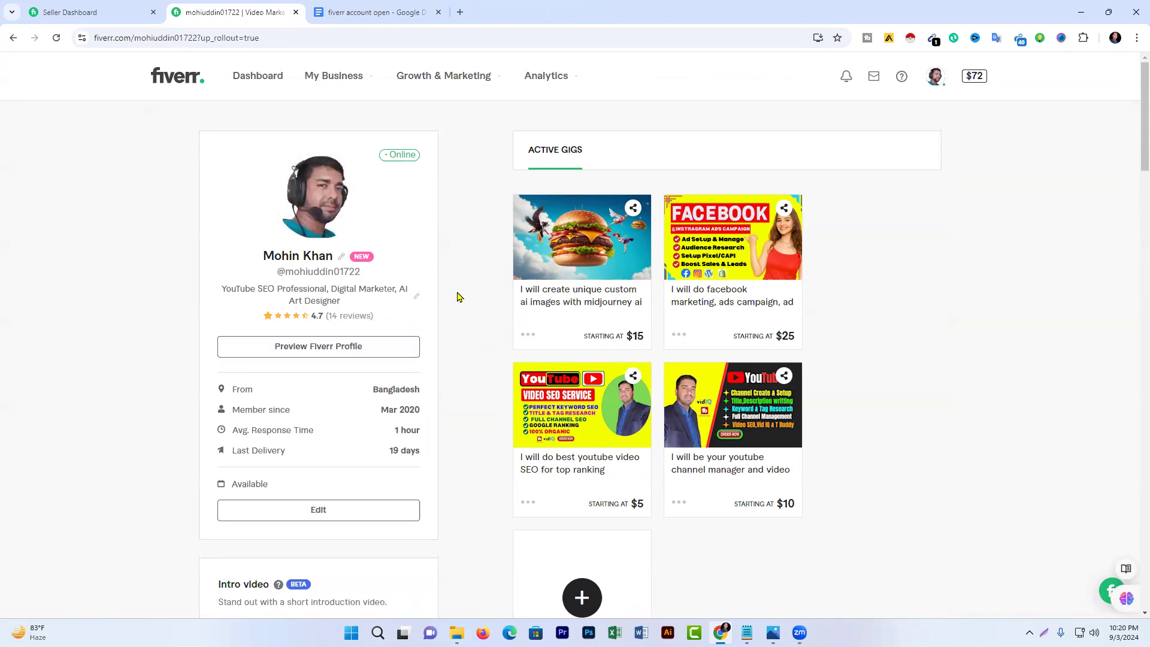
scroll(457, 297, down, 2)
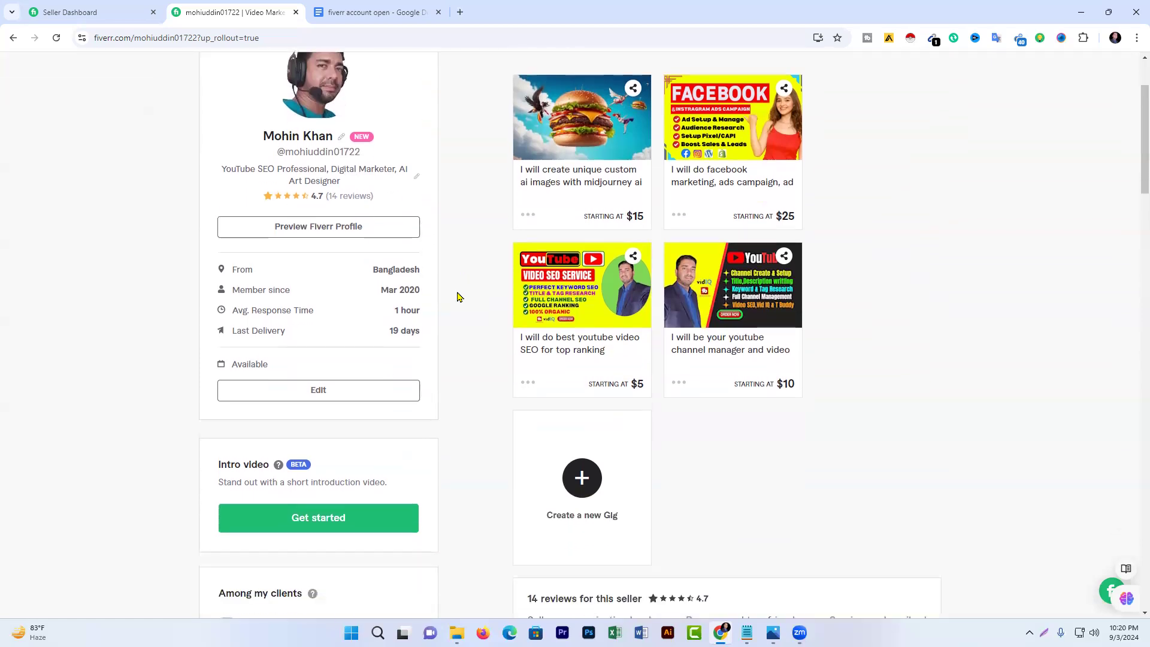
scroll(457, 297, up, 2)
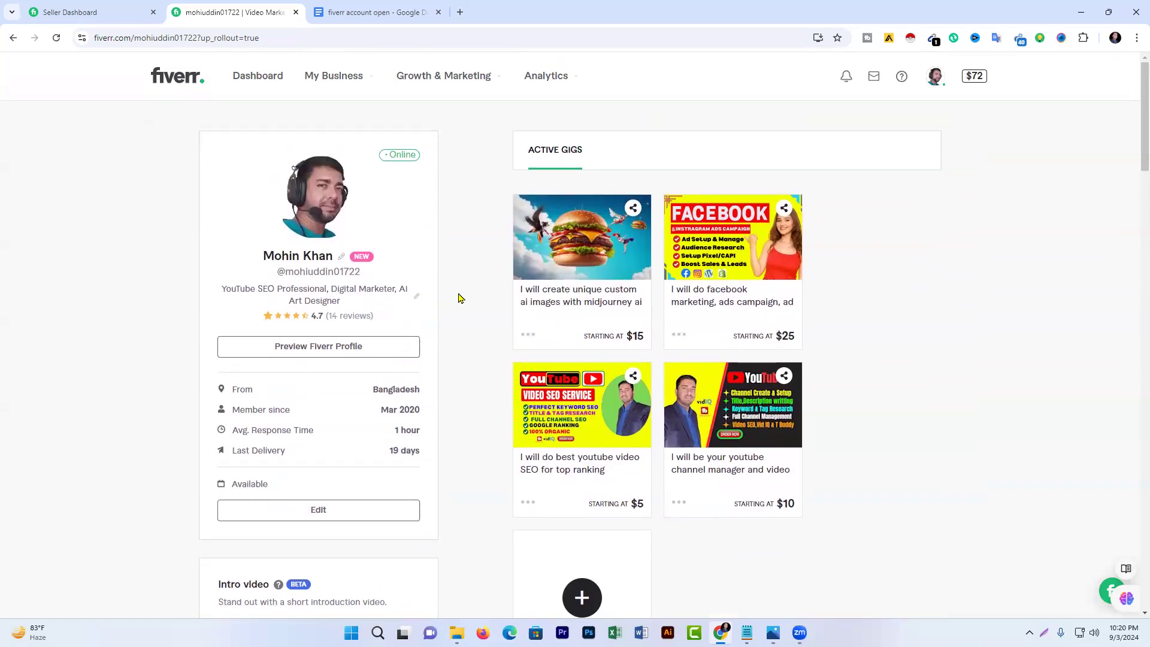
scroll(460, 297, down, 1)
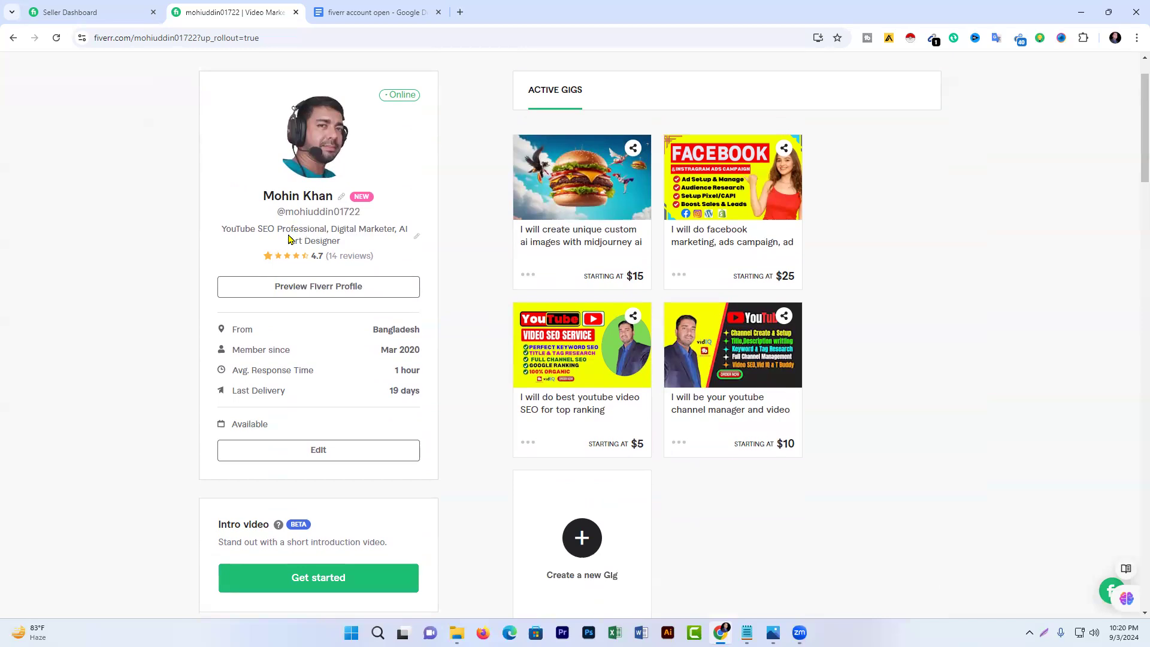
Open the profile's professional headline for editing, view its full text, and cancel the edit.
click(415, 235)
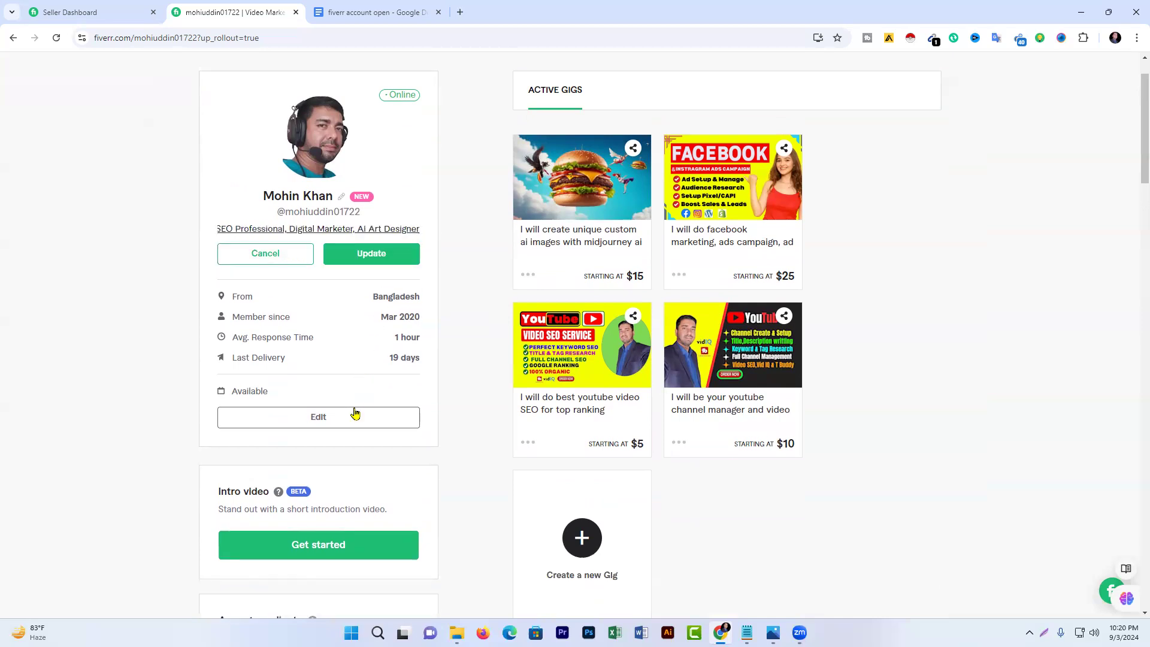
click(174, 265)
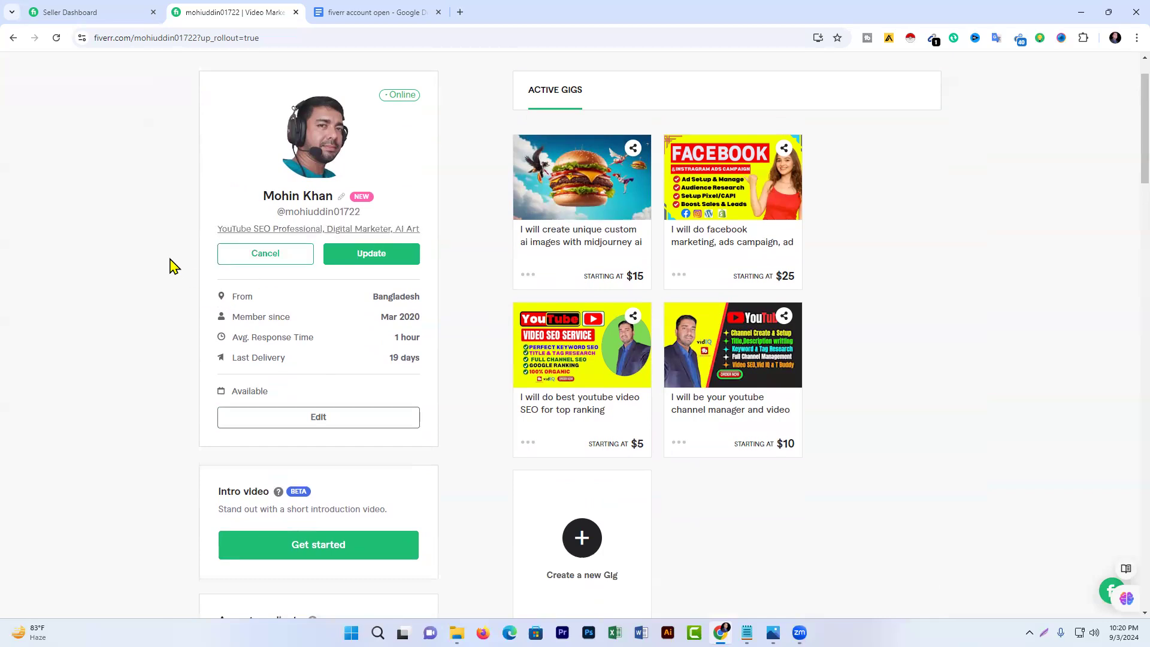
click(268, 258)
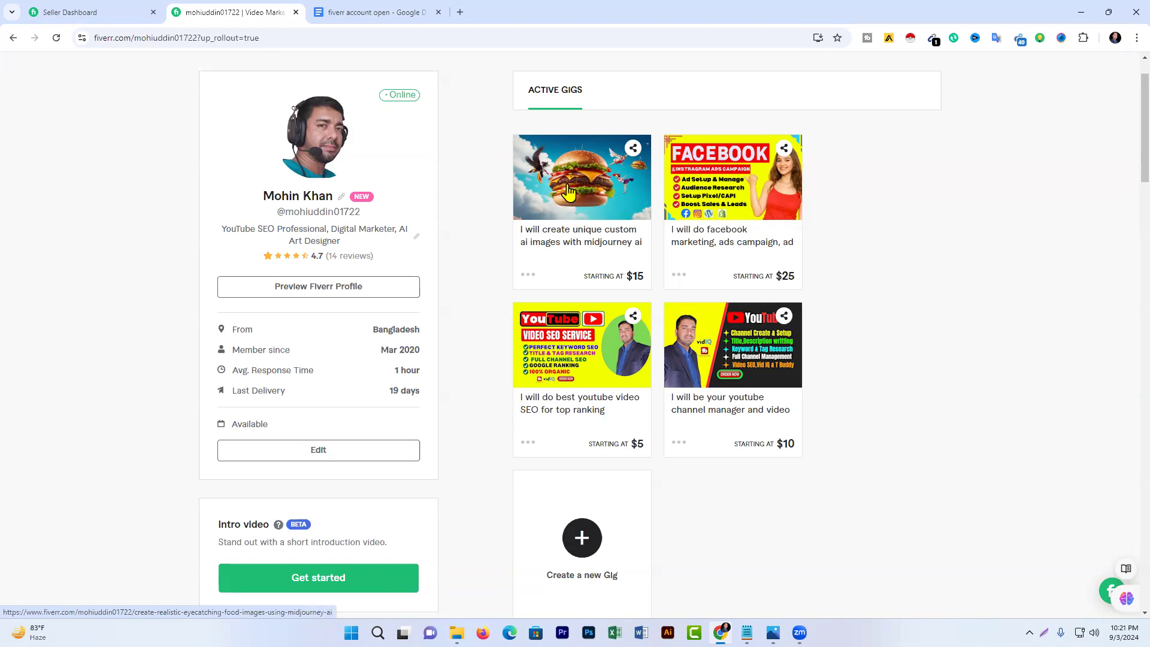
scroll(569, 191, up, 1)
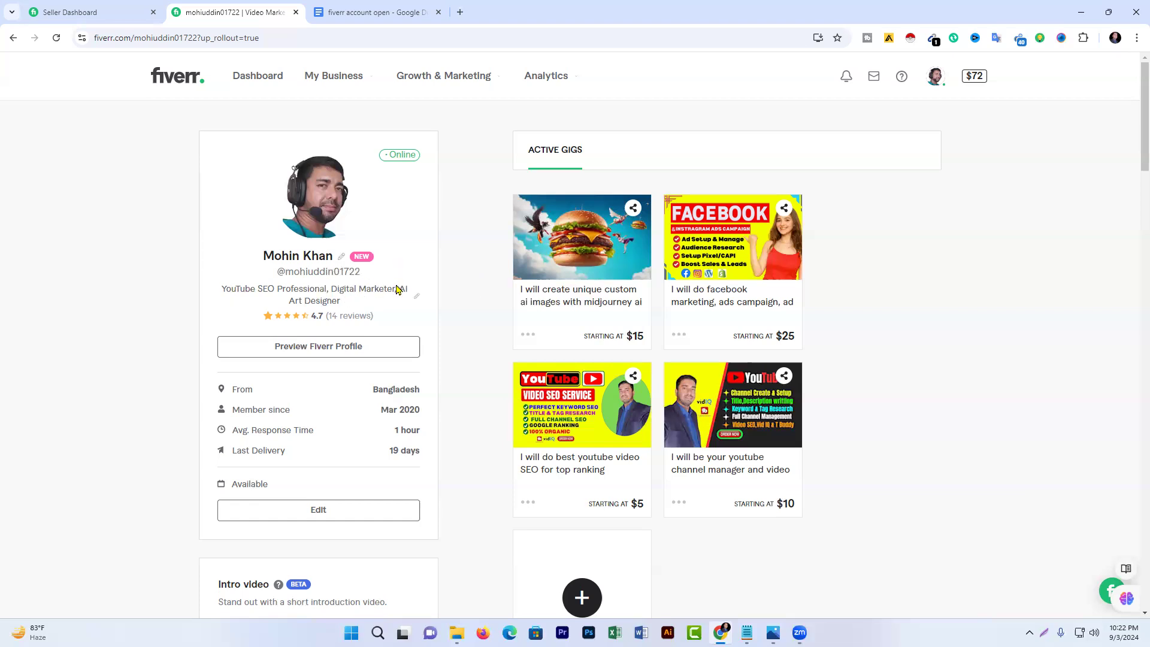
Start a skills line below the list in the "fiverr account open" document with "Youtube seo, digital marketer, data entry,".
click(367, 12)
click(422, 277)
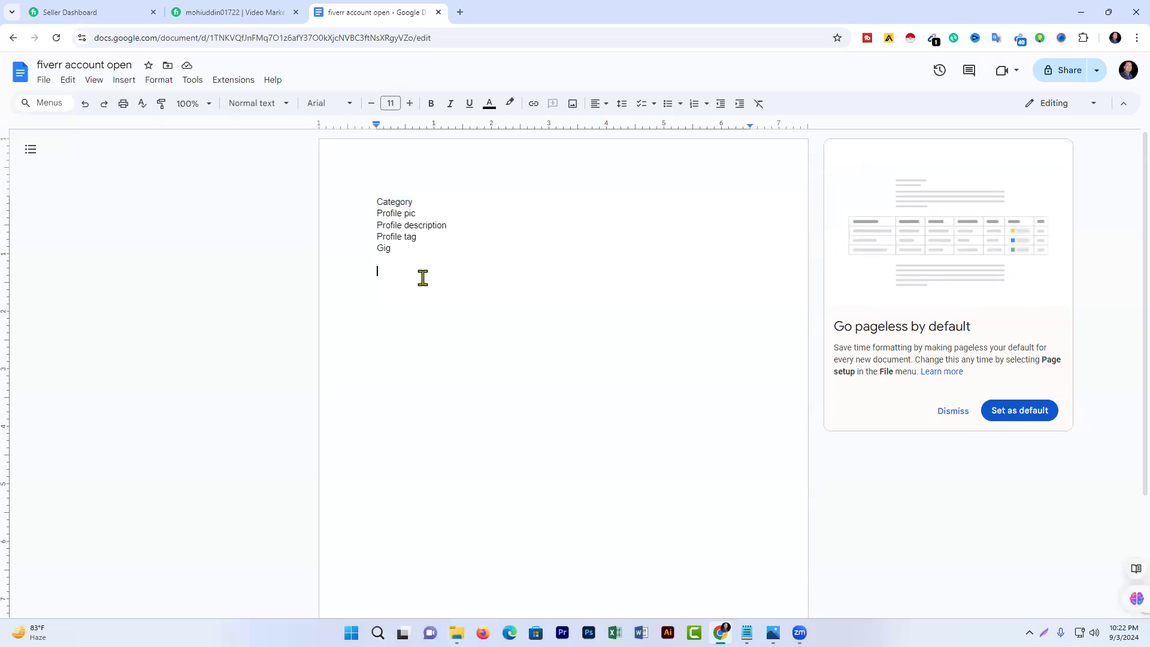
text(yo)
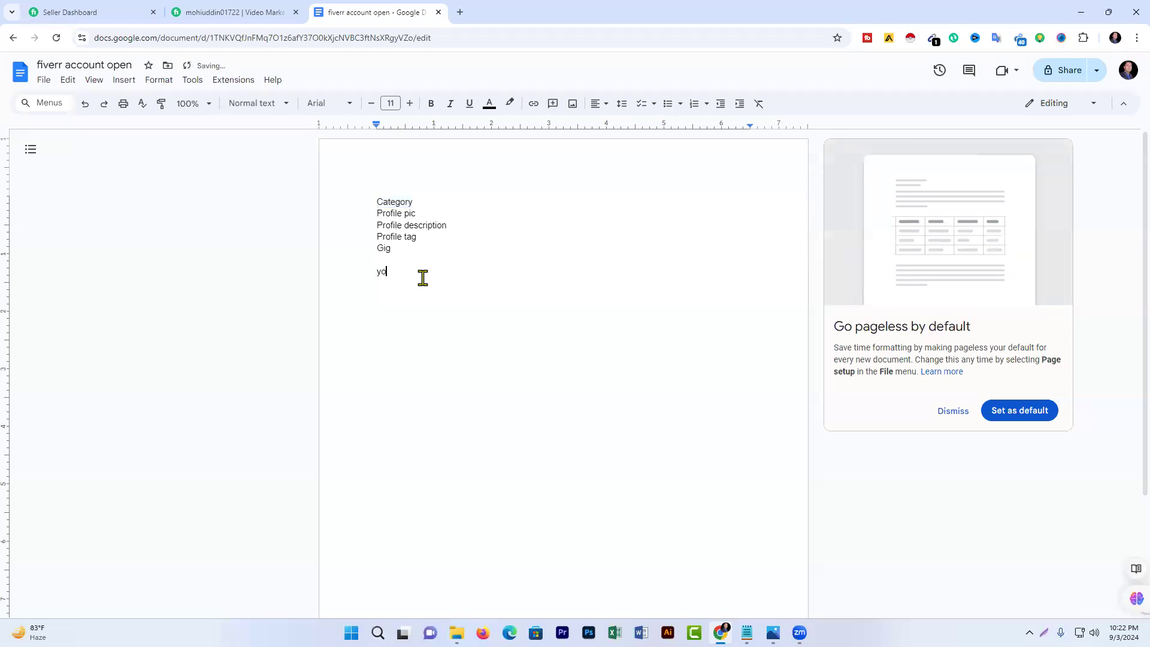
text(utu)
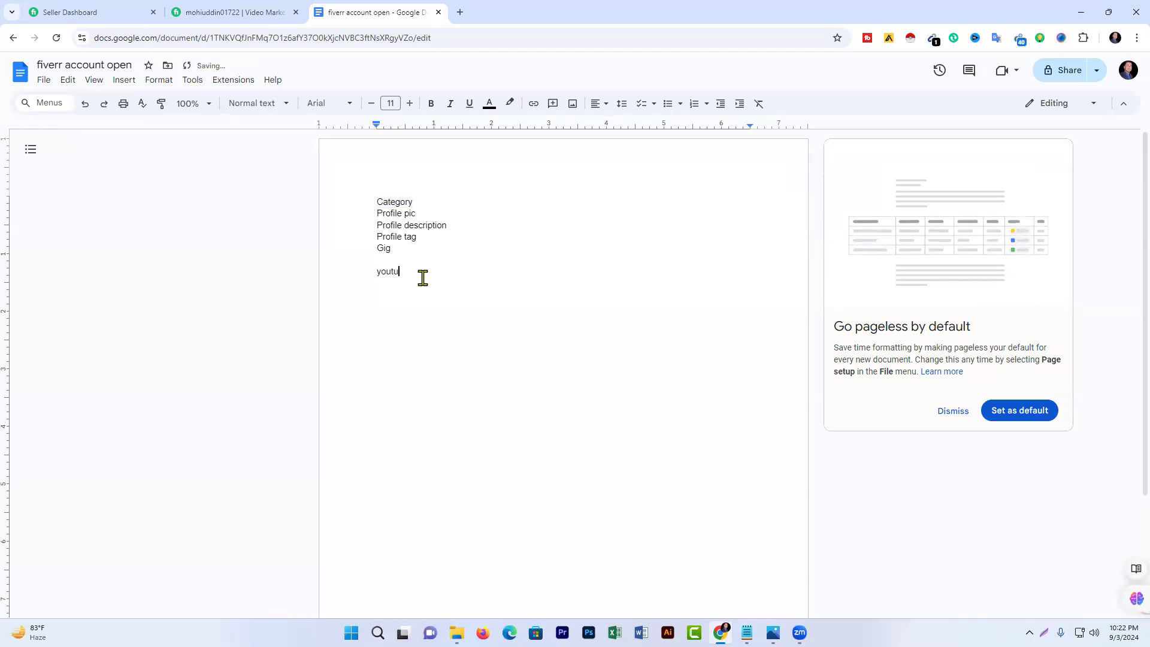
text(be seo, digi)
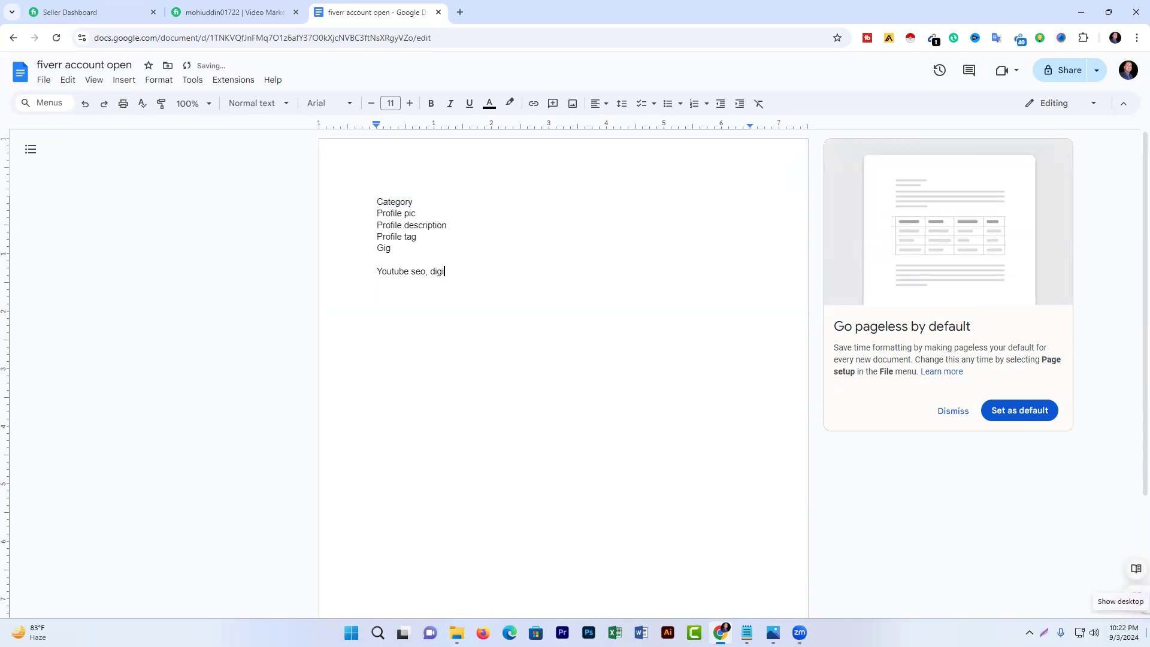
text(tal ma)
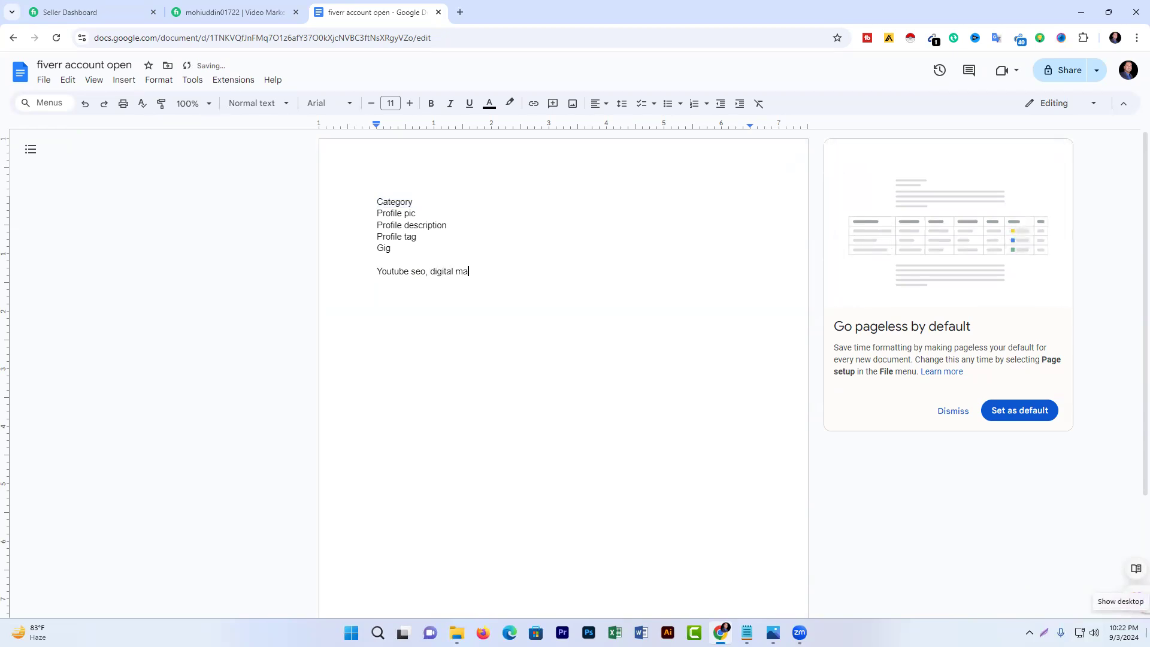
text(rketer, data ent)
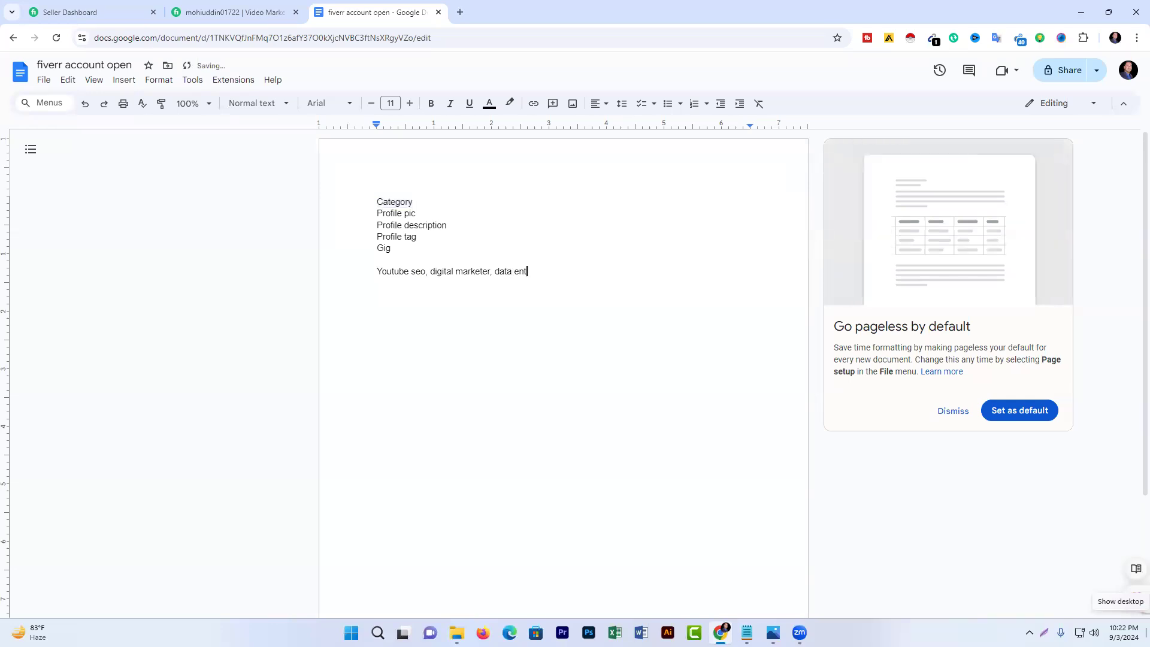
text(r)
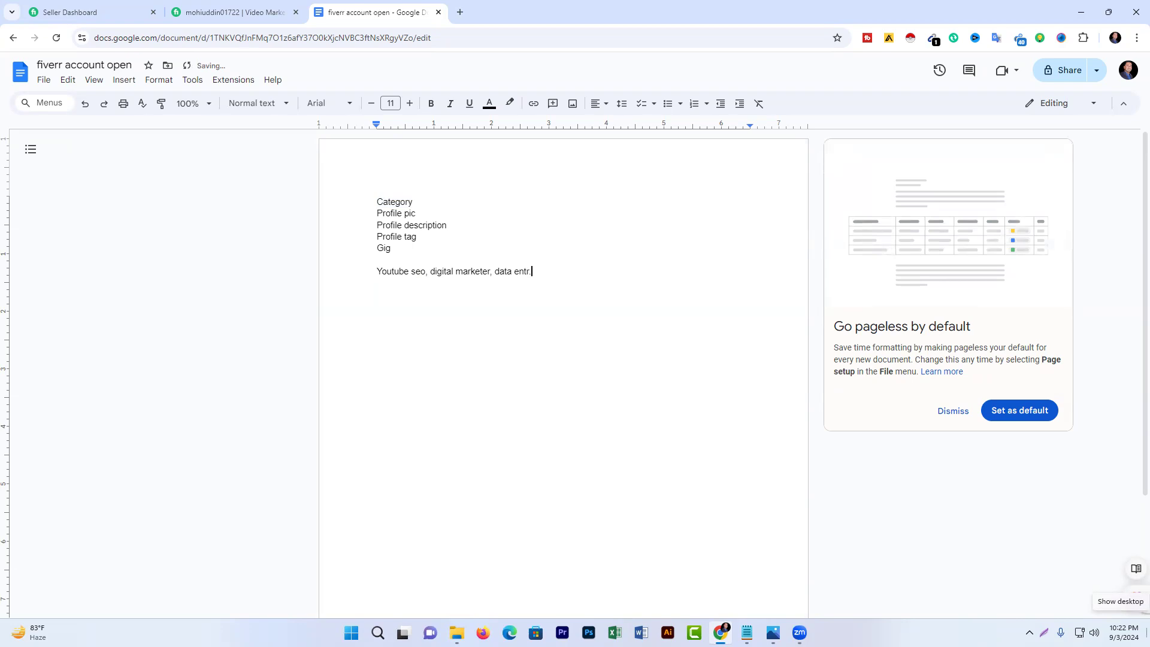
text(,)
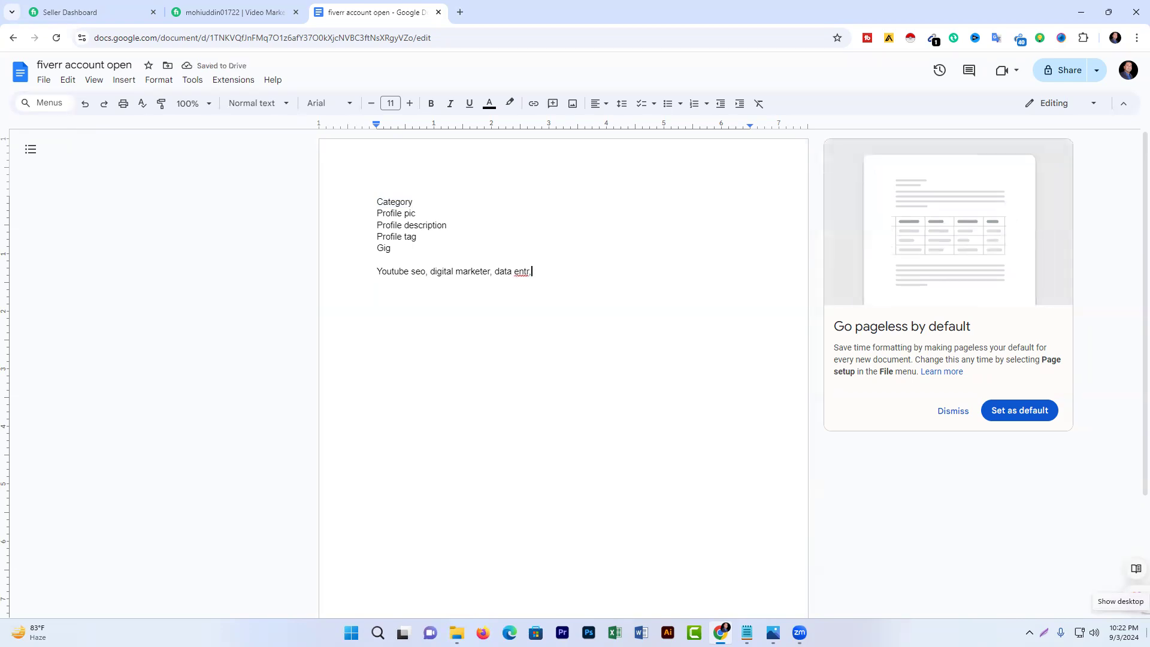
key(BackSpace)
text(y)
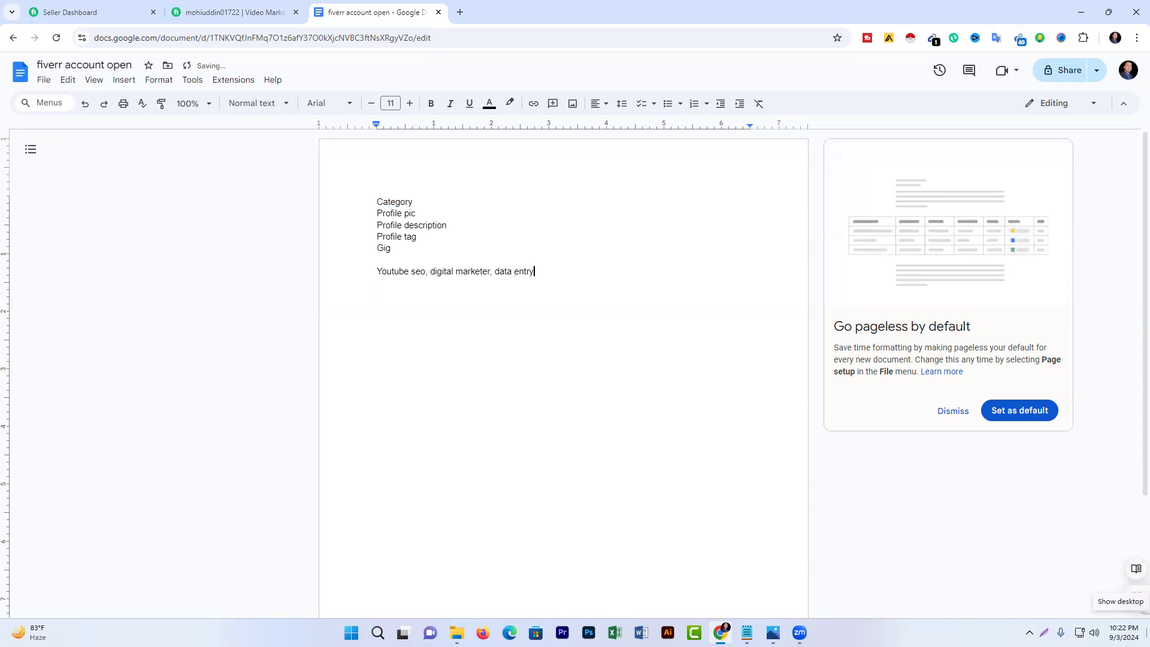
text(,)
Extend the document's skills line with "leads generation, link building,".
text(leads genet)
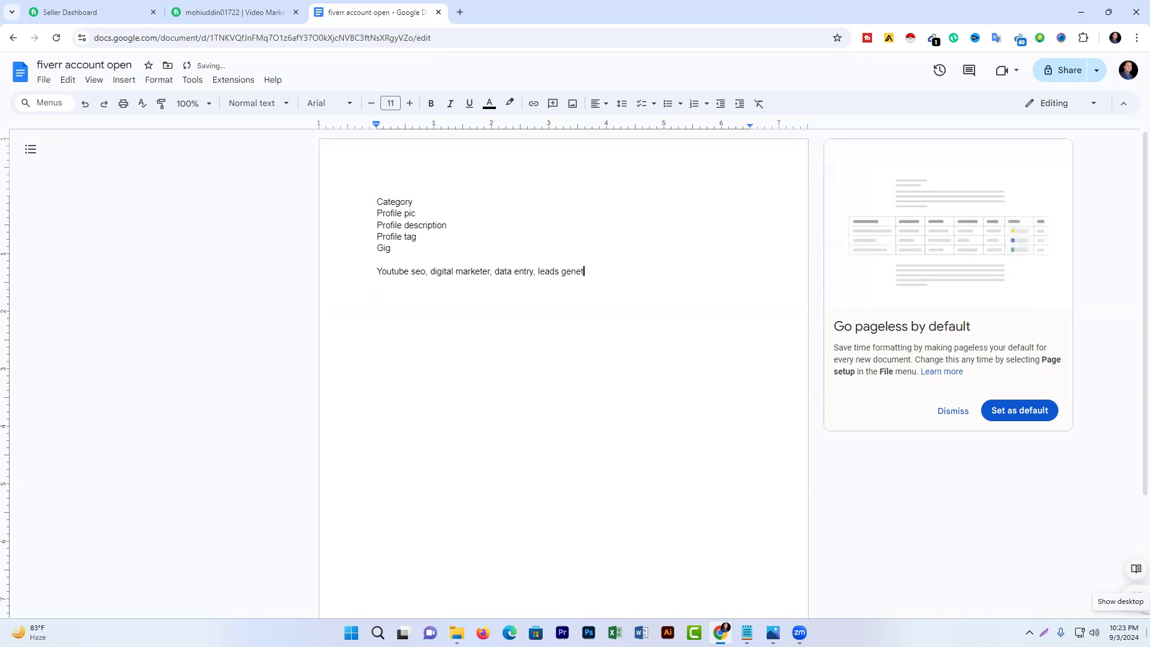
key(BackSpace)
text(ration, )
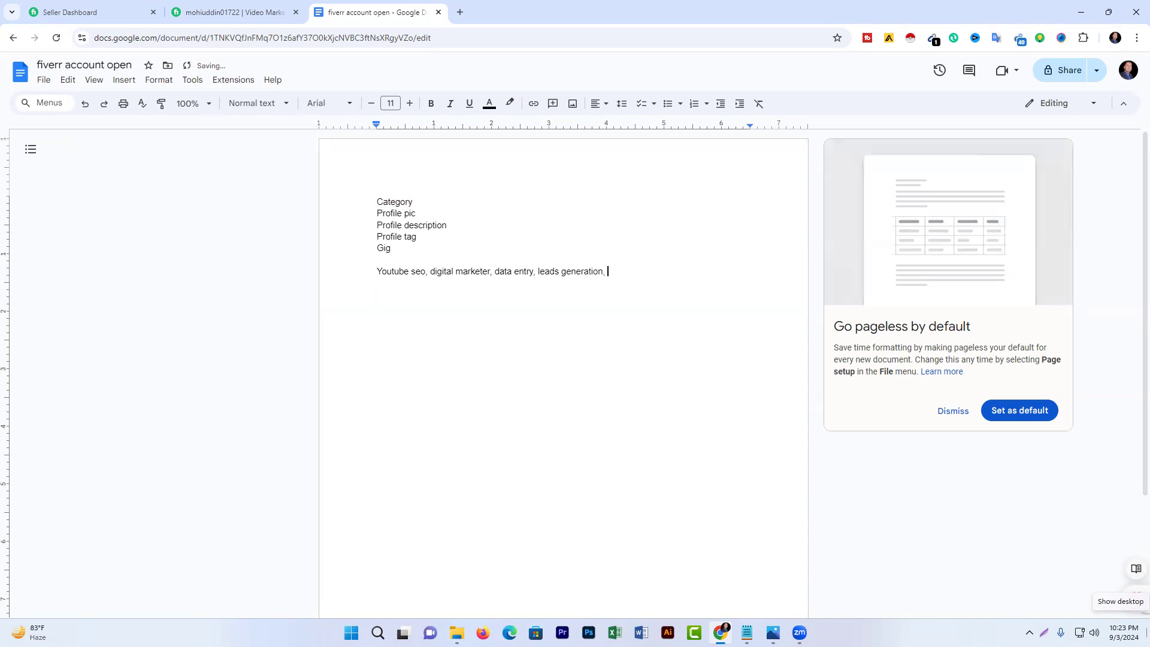
text(link )
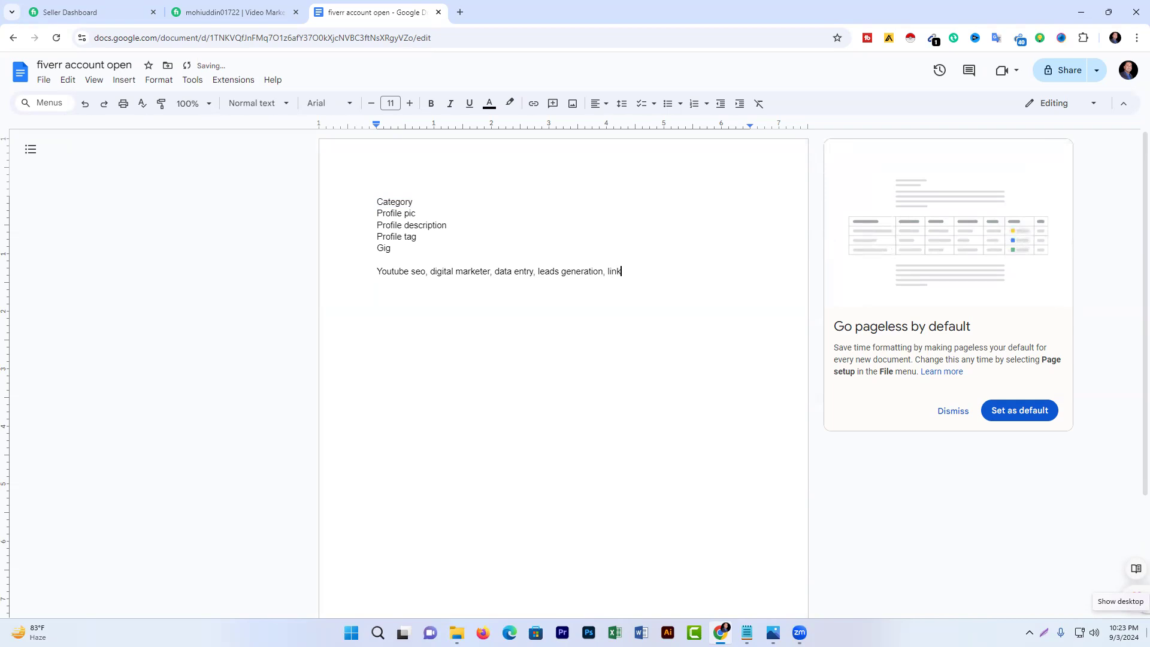
text(buio)
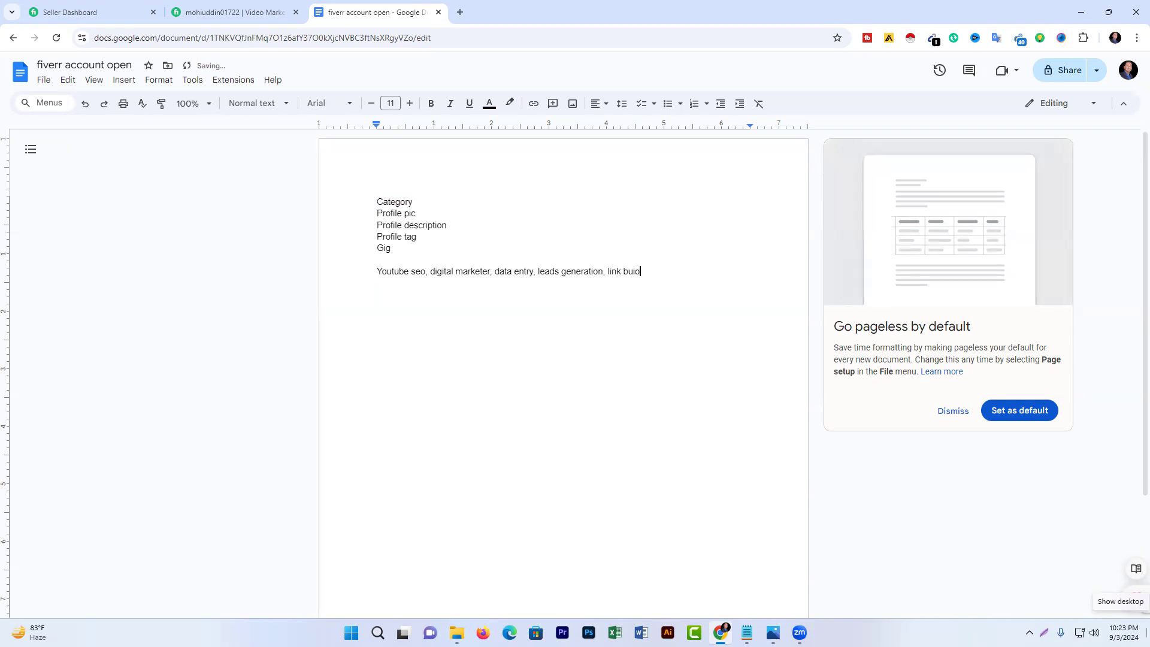
key(BackSpace)
text(ld)
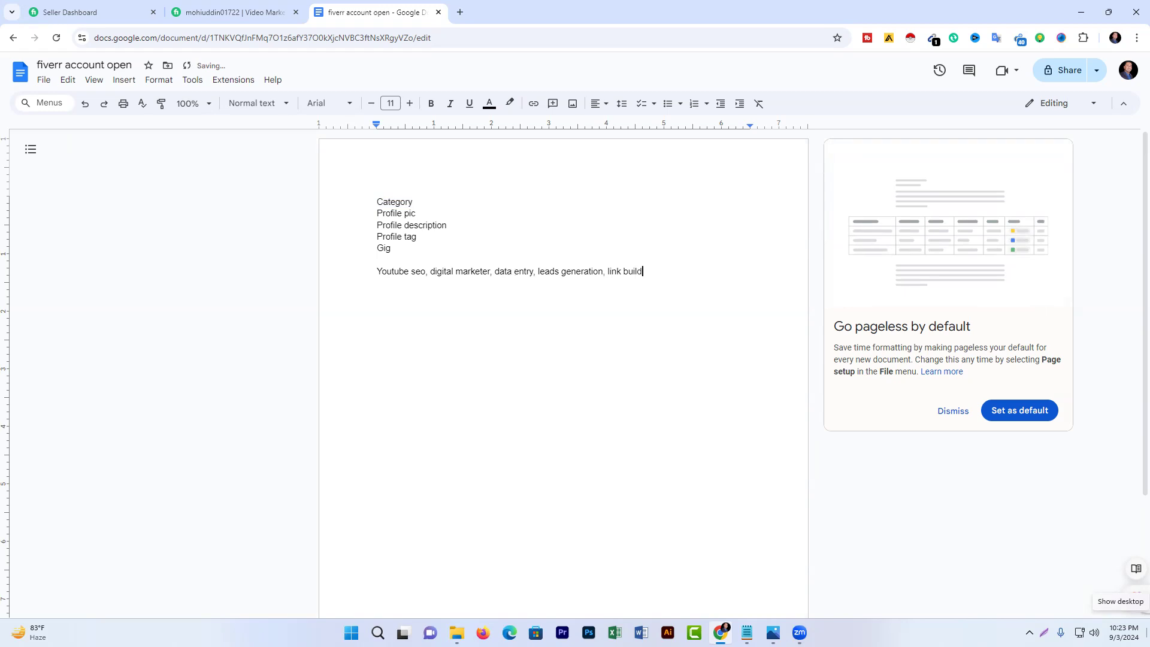
text(ing,)
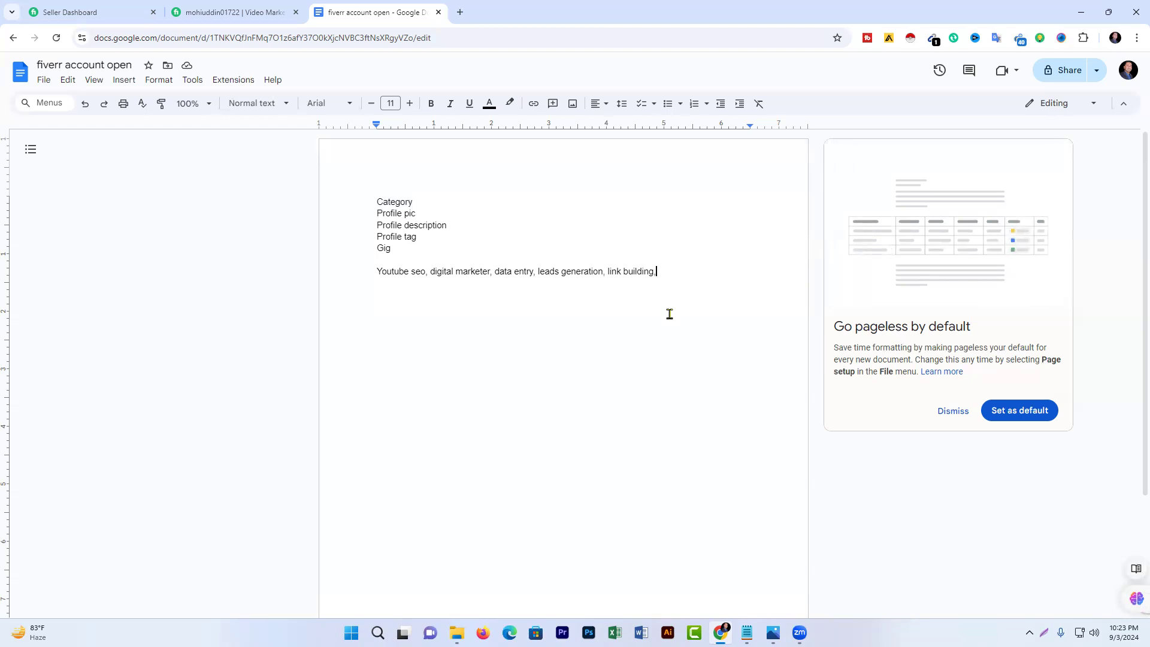
Add "email marketing," to the skills line, check the headline on the Fiverr profile, and return to the document.
text(email,)
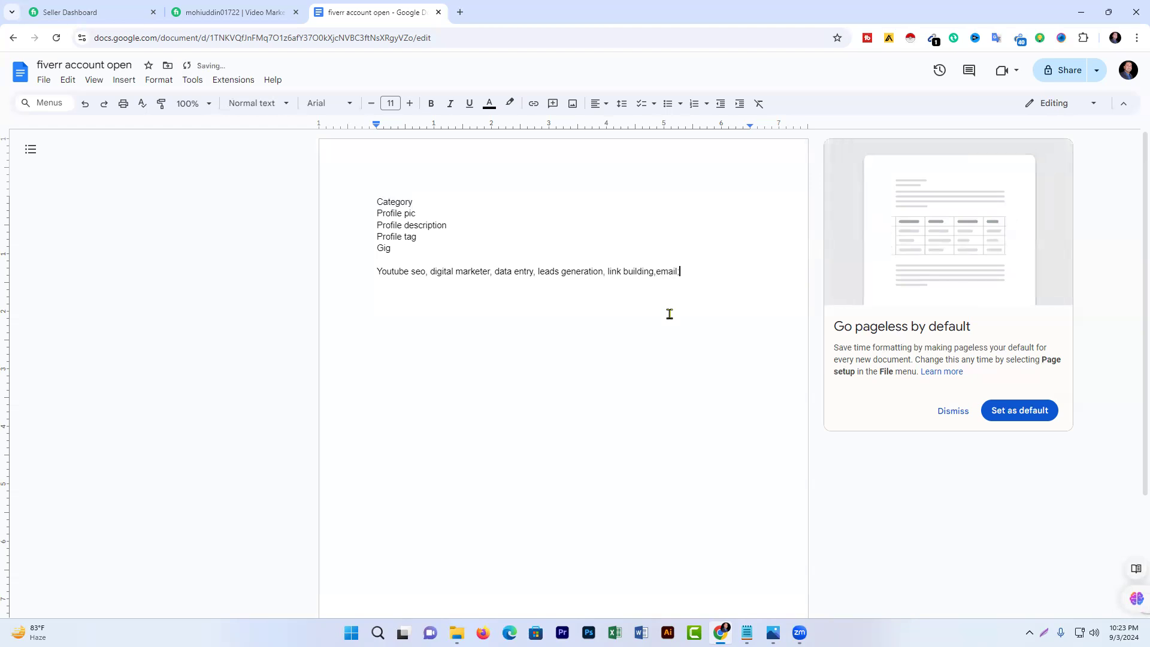
text(il;)
key(BackSpace)
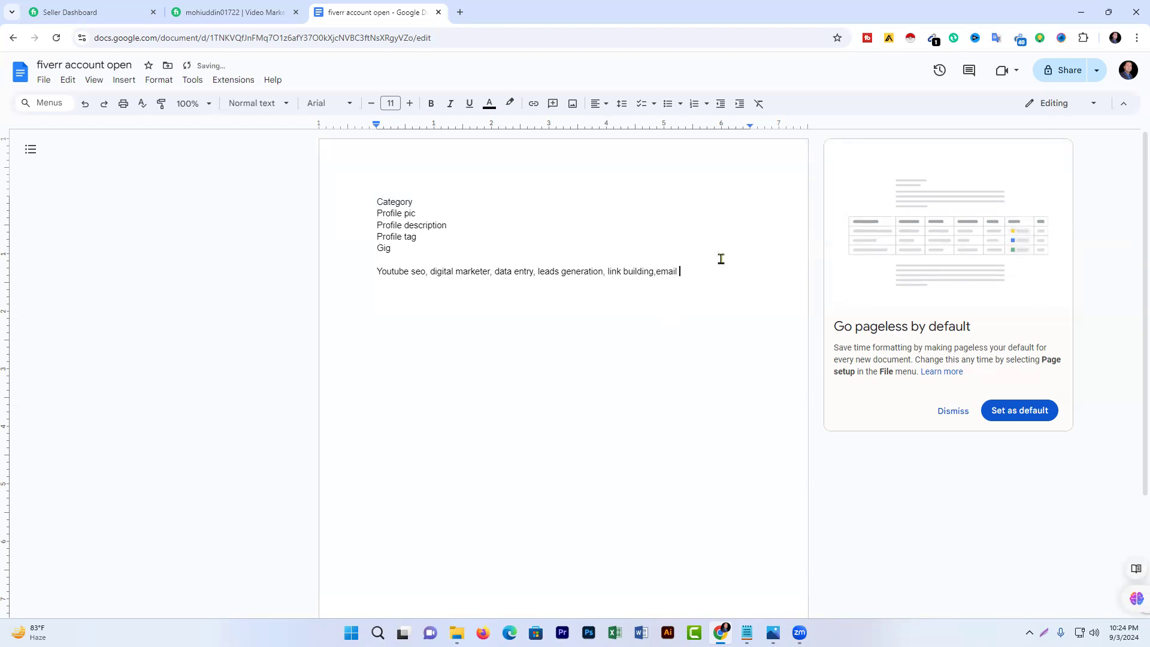
text(markeying)
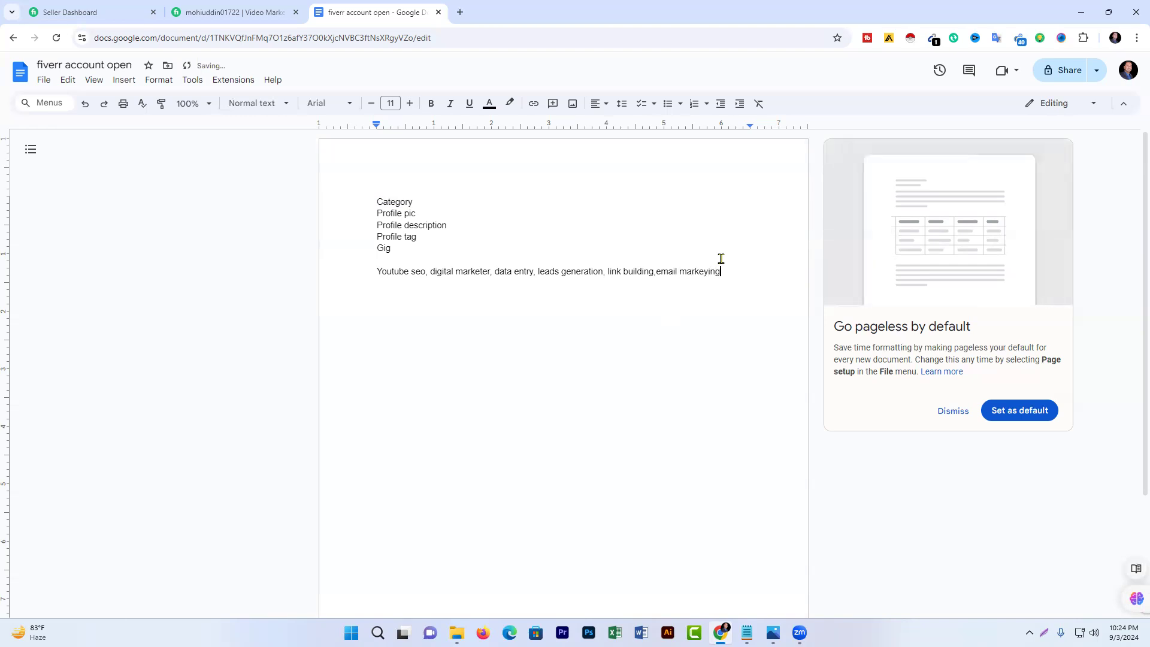
key(BackSpace)
key(BackSpace)
key(BackSpace)
key(BackSpace)
text(ting,)
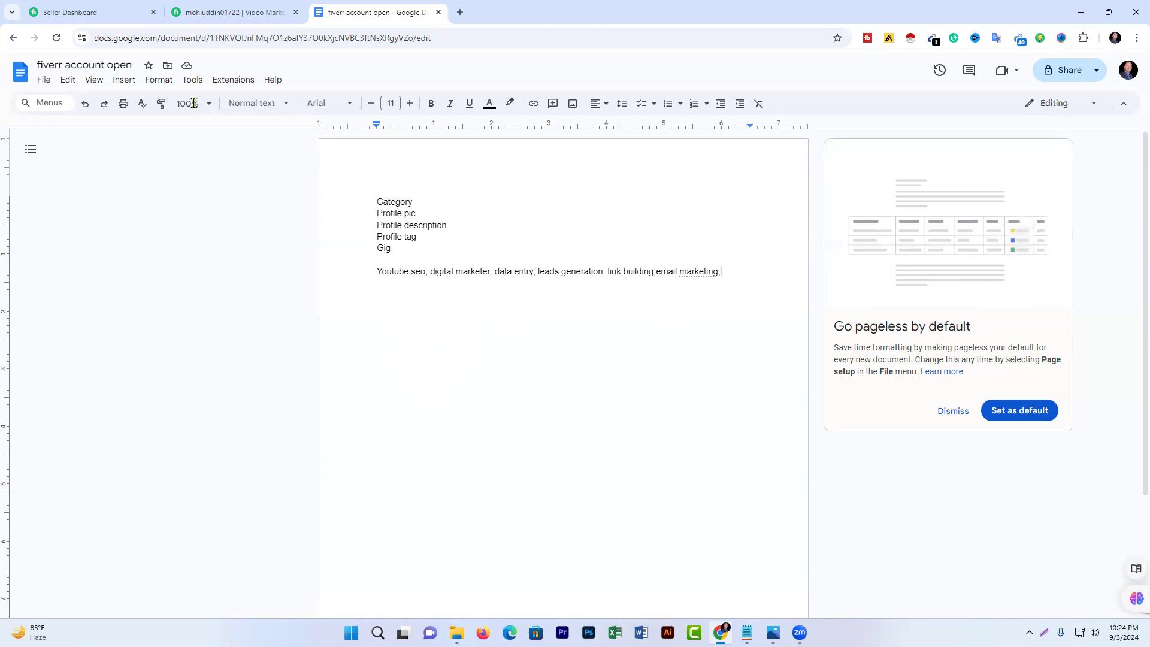
click(210, 13)
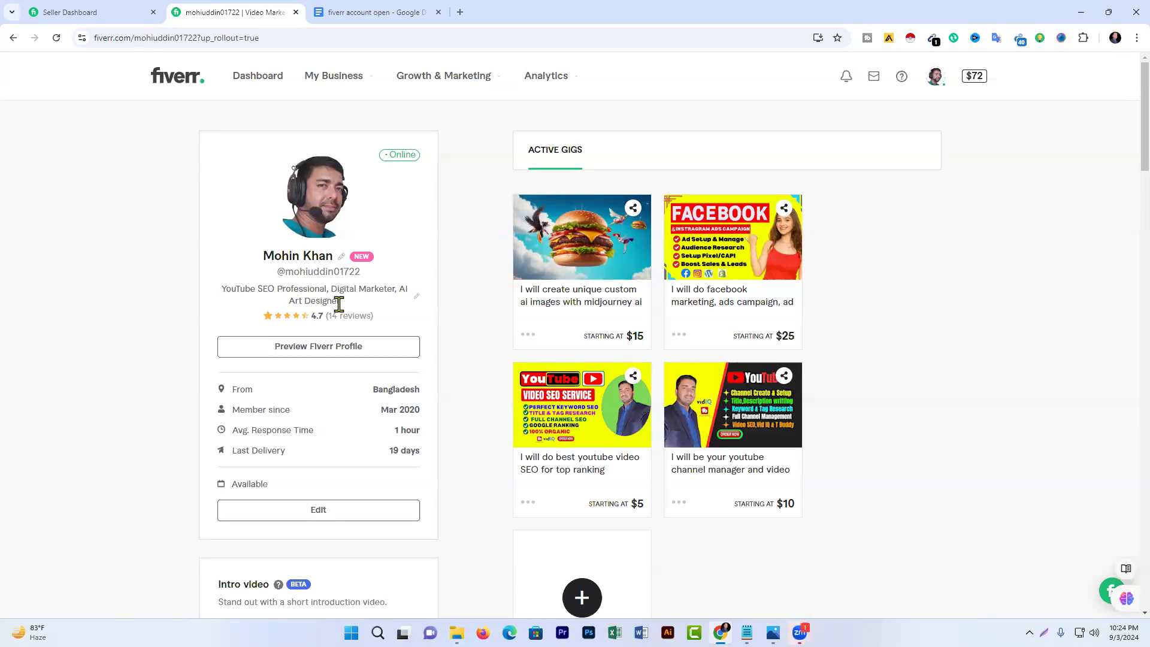
click(348, 13)
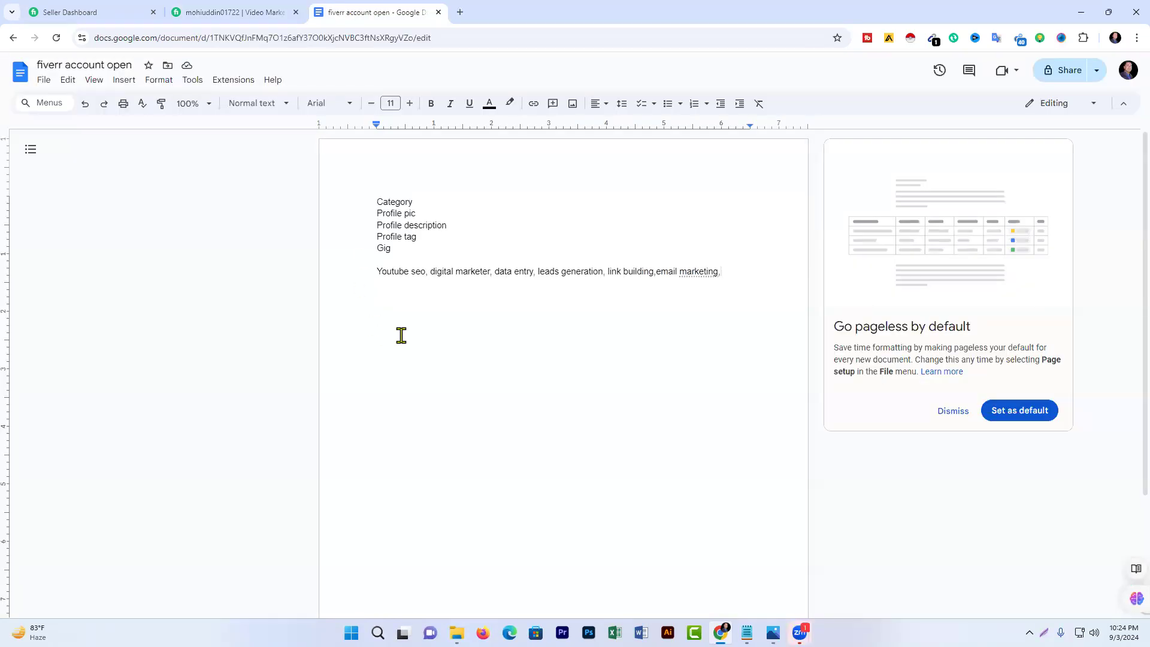
Copy the skills line in the document and place the cursor on a new line below it.
key(Return)
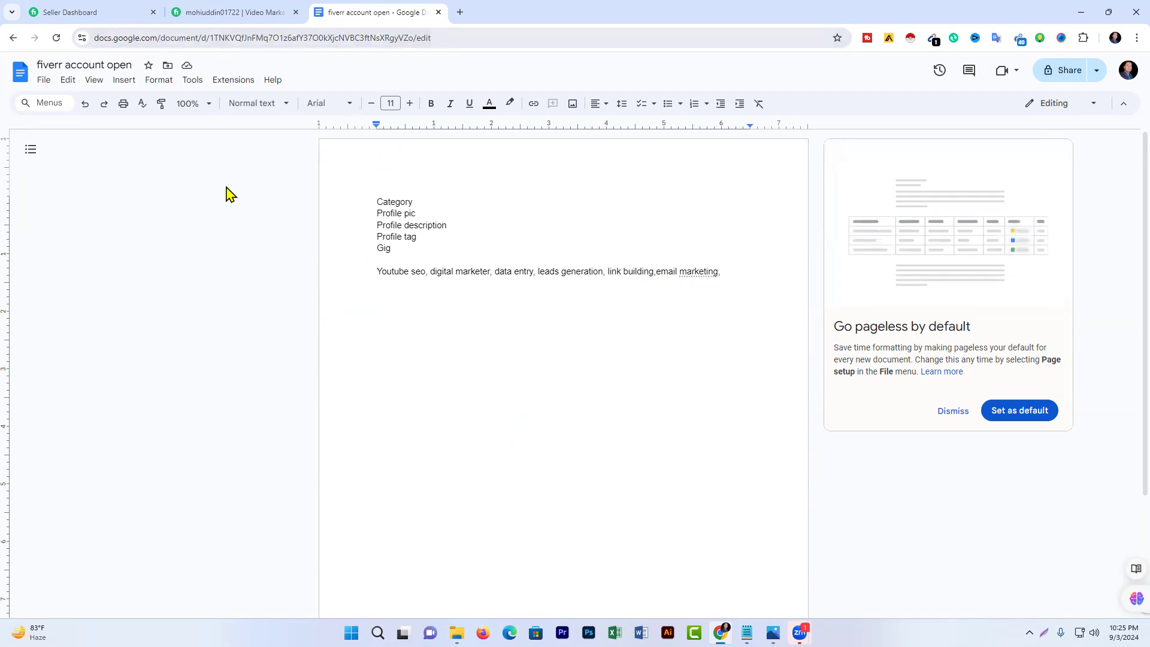
drag(722, 272, 376, 271)
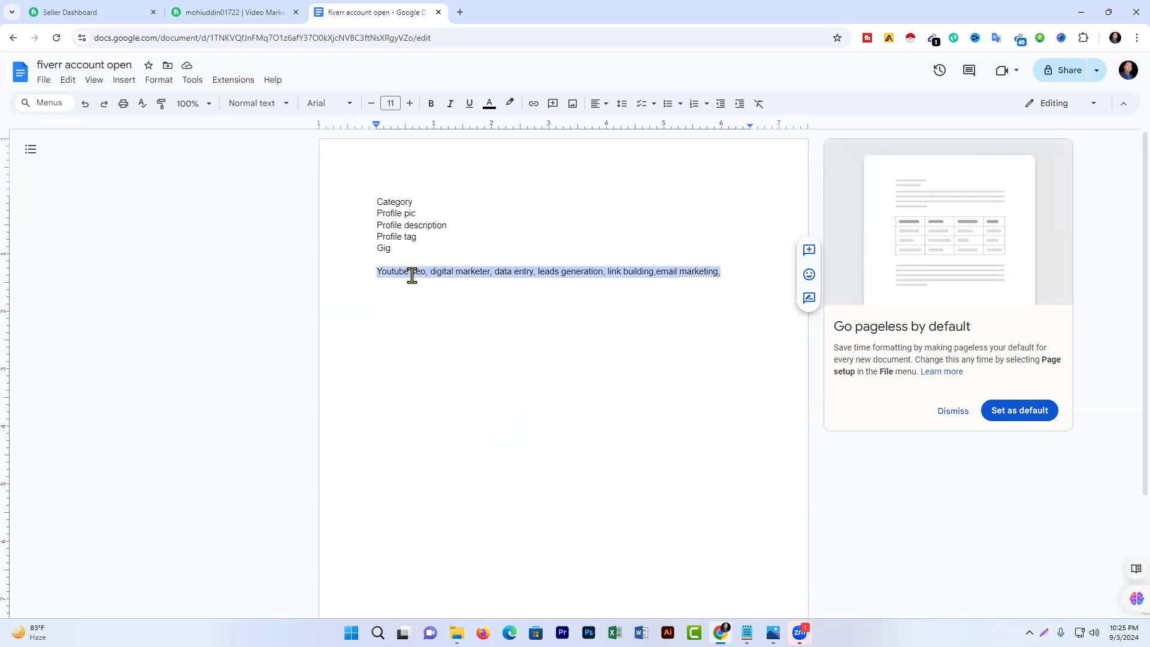
right_click(443, 280)
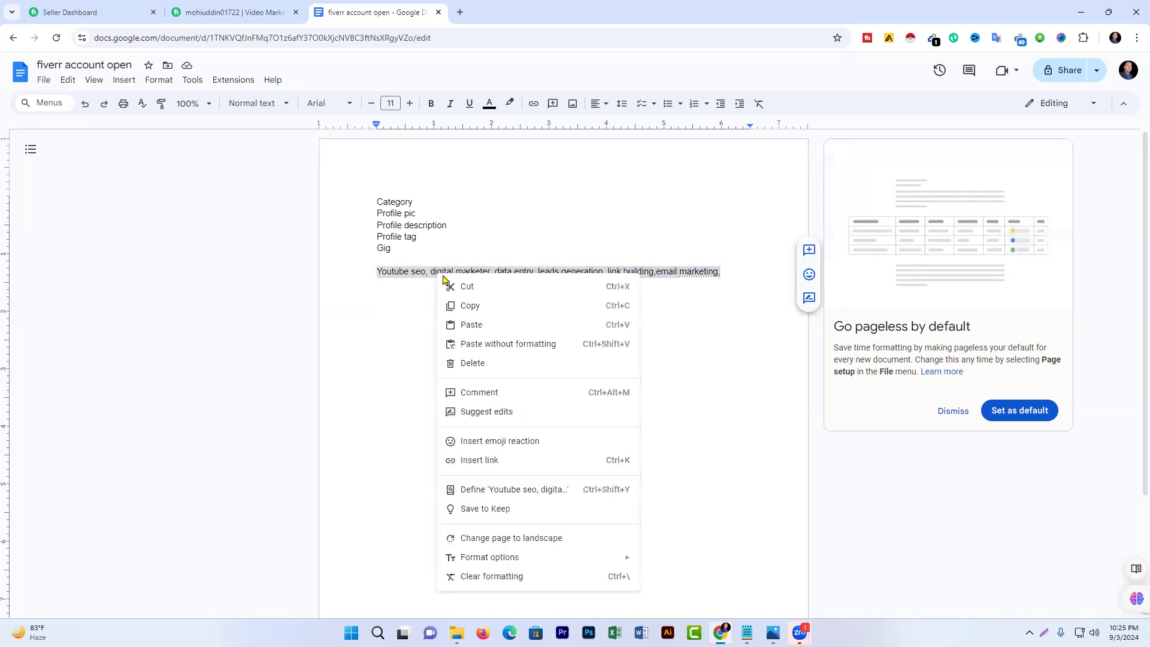
click(470, 307)
click(418, 331)
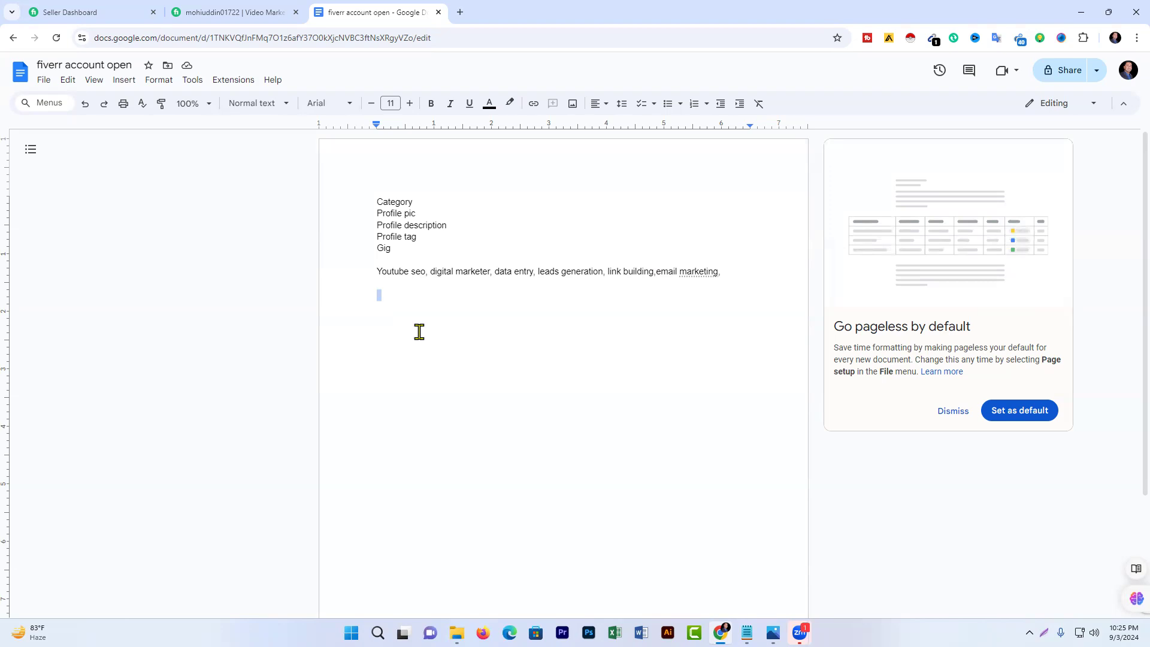
click(393, 292)
View the Fiverr seller dashboard and the profile page, and return to the "fiverr account open" document.
click(94, 17)
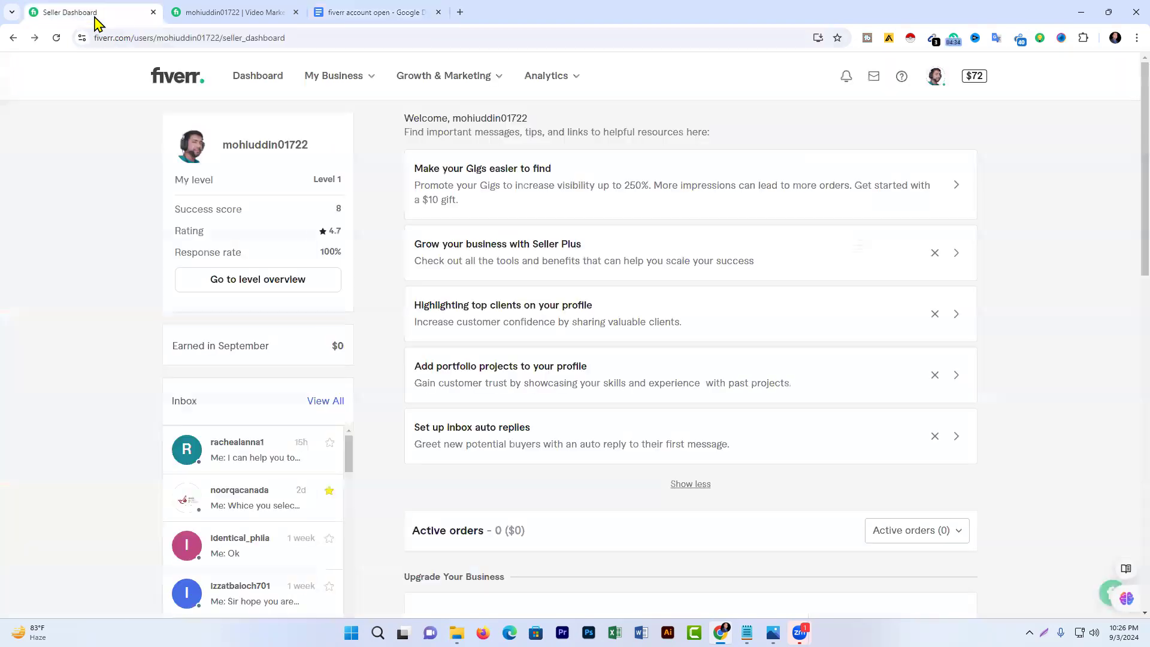
click(237, 14)
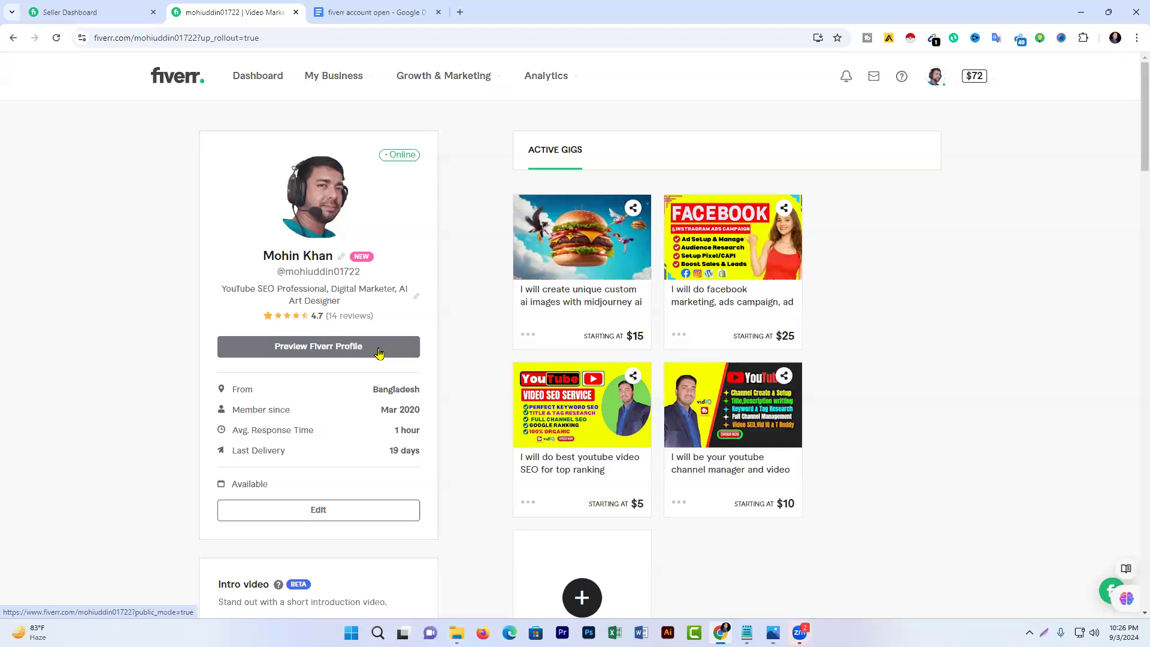
click(357, 13)
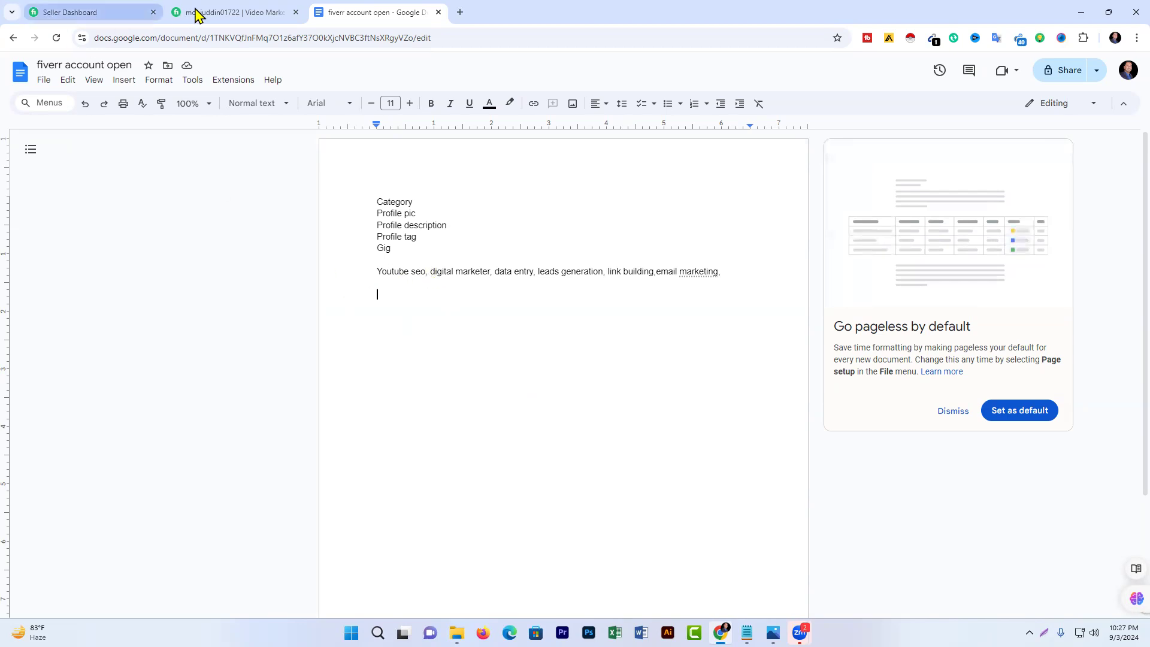
Check the headline on the Fiverr profile and start a sample headline below the document's skills line with "SEO Professional".
click(198, 13)
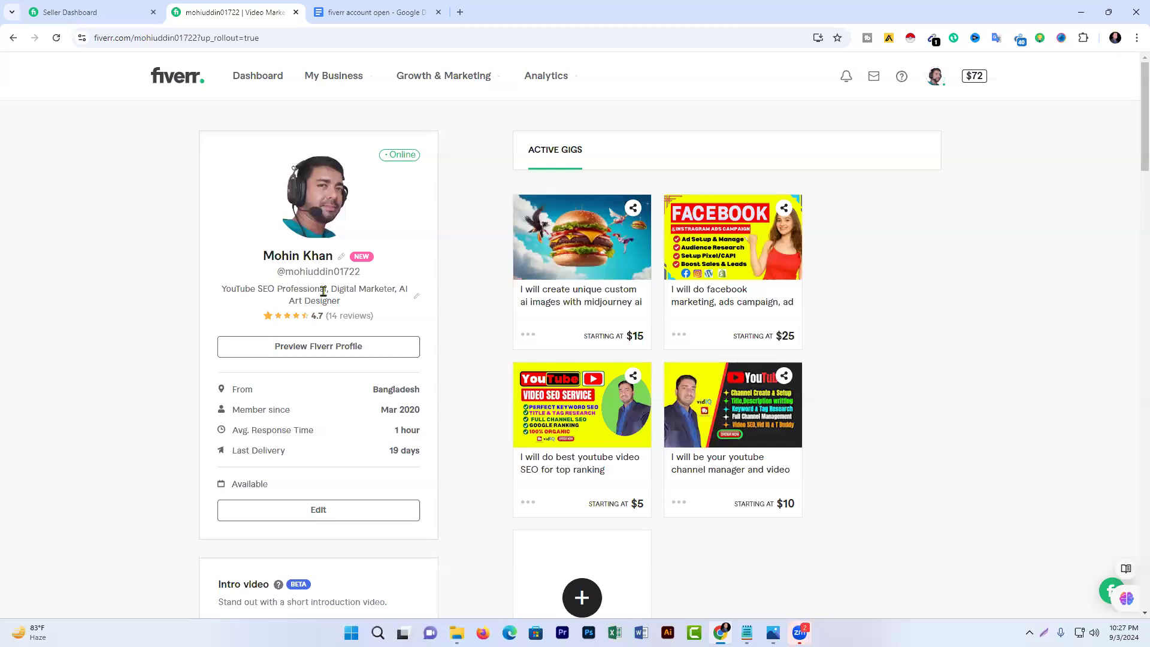
click(362, 14)
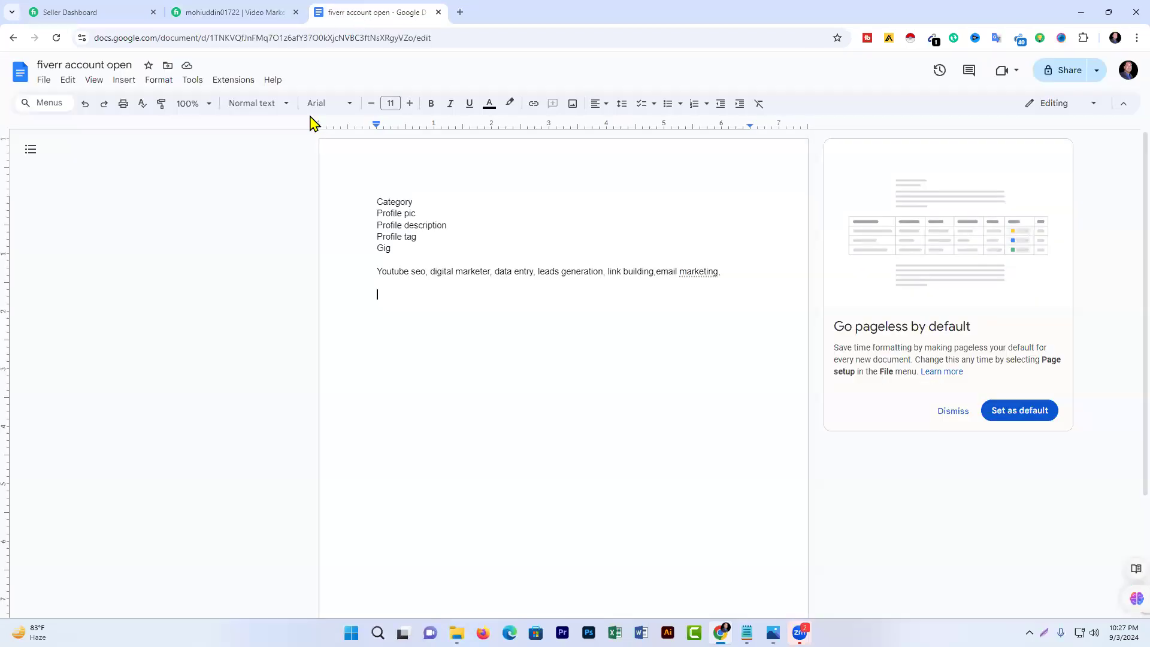
text(SEO Professional)
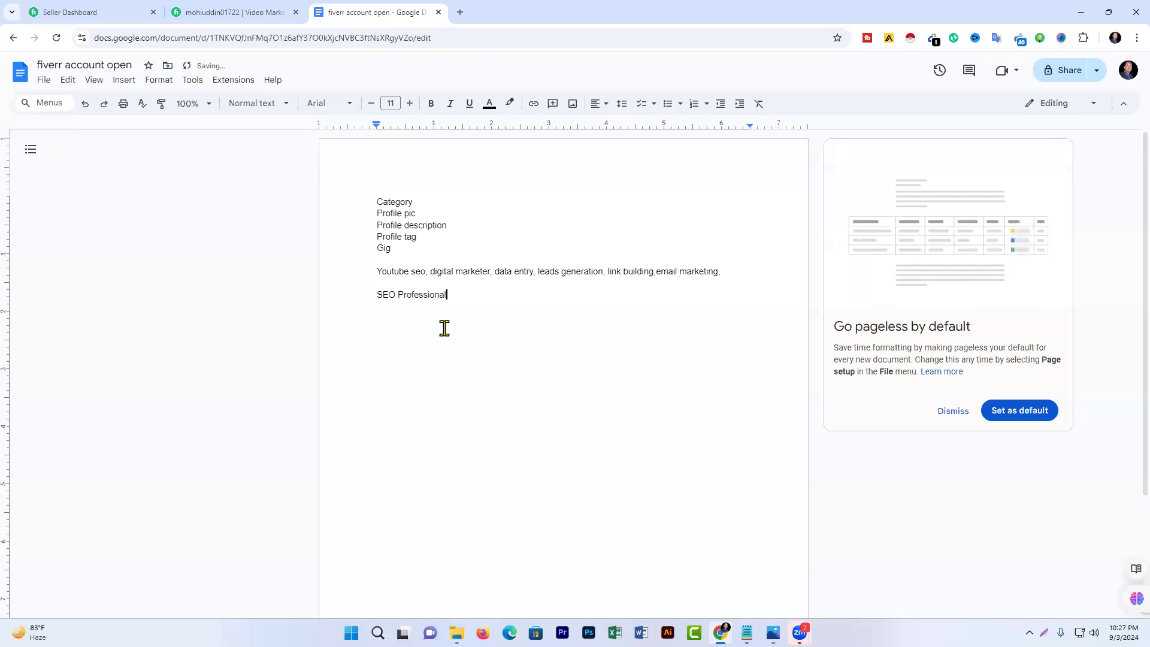
text(,)
key(BackSpace)
Extend the sample headline in the document with "Digital marketer,", correcting the spelling of "Digital".
text(d)
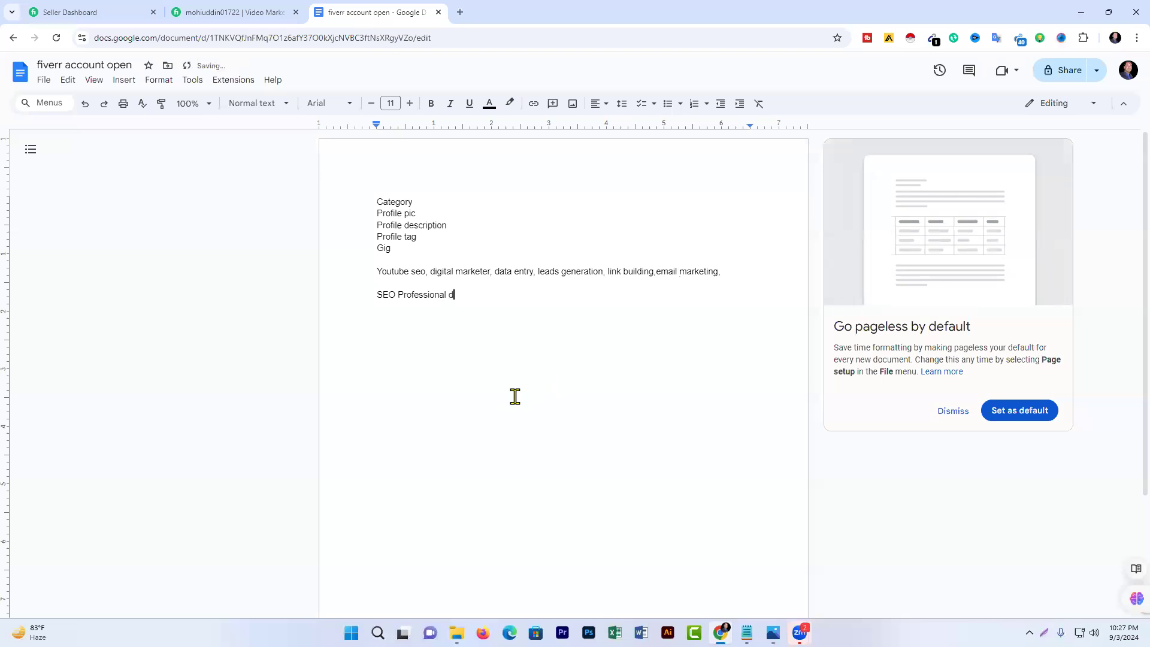
key(BackSpace)
text(D)
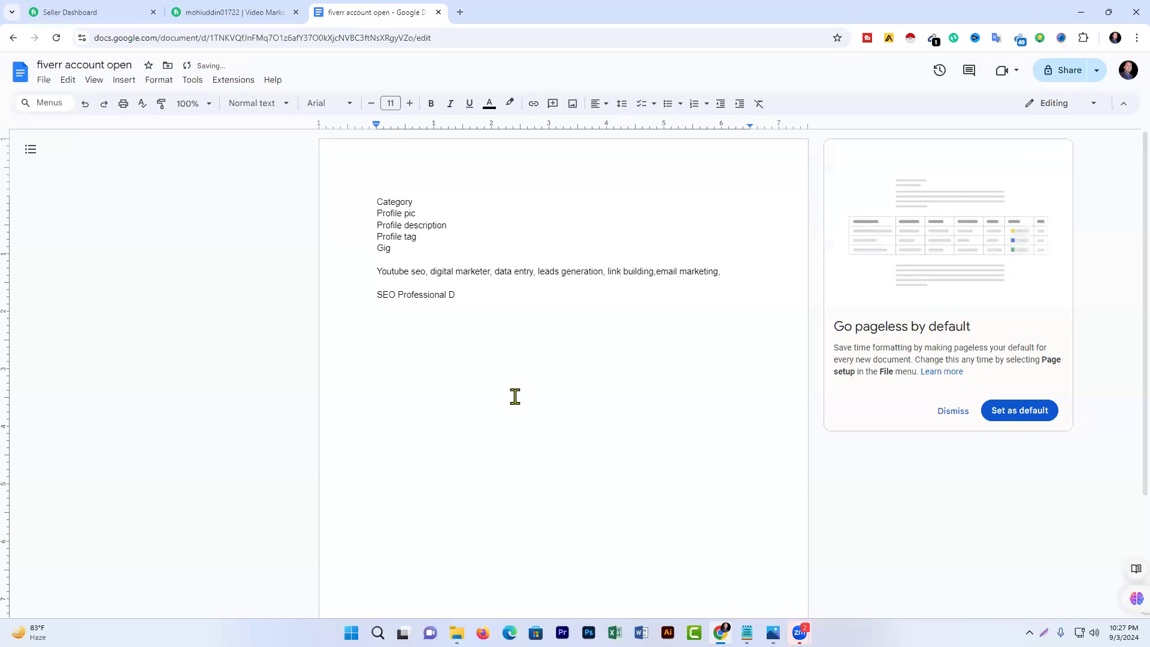
text(i)
text(gatal ma)
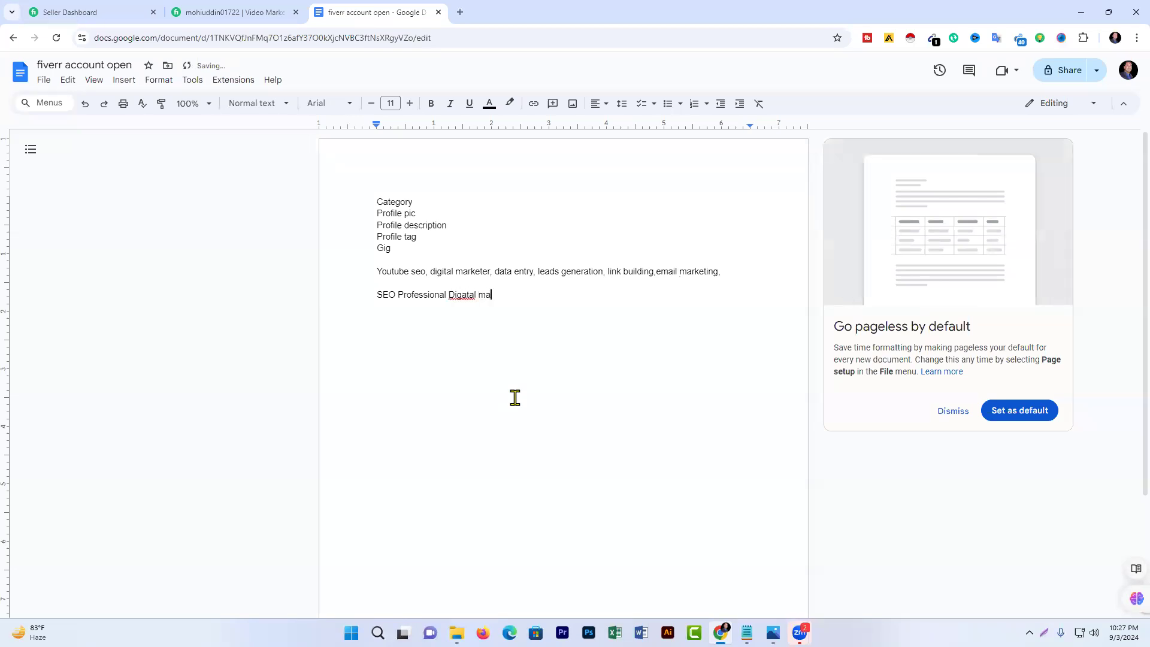
text(rker)
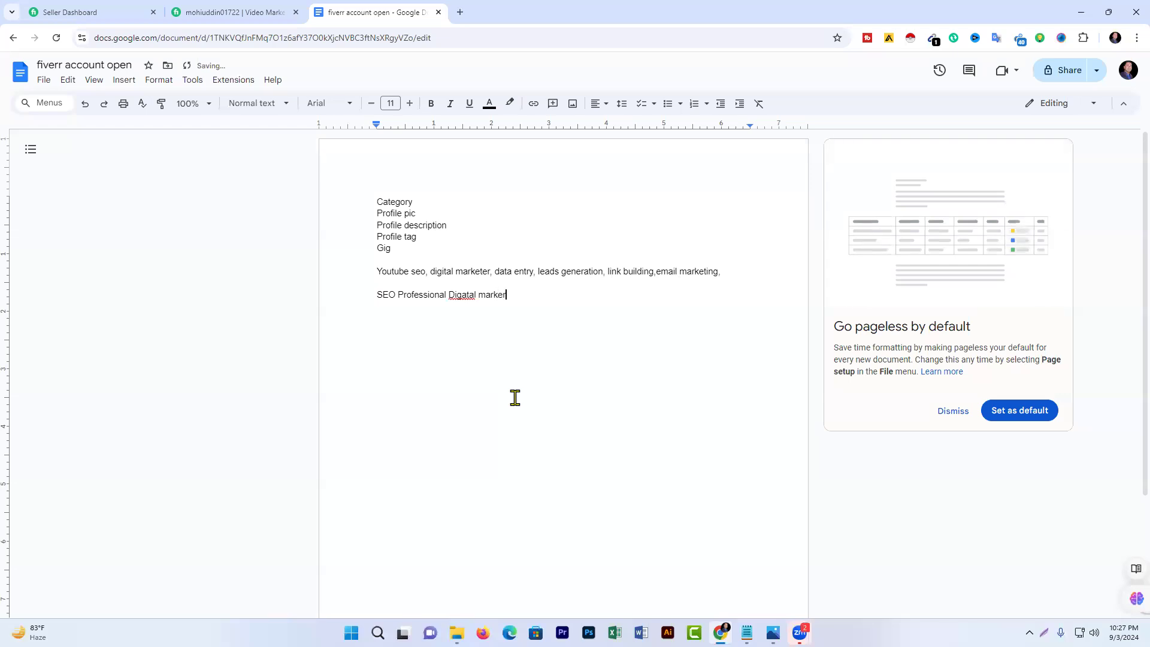
key(BackSpace)
text(ter)
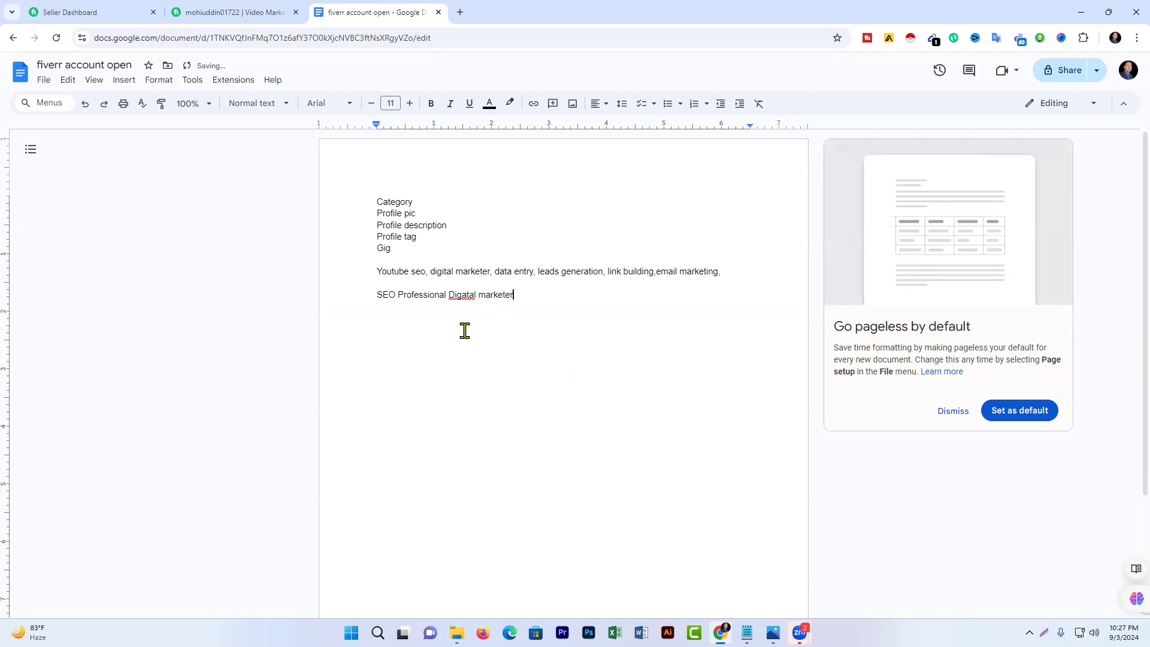
click(461, 297)
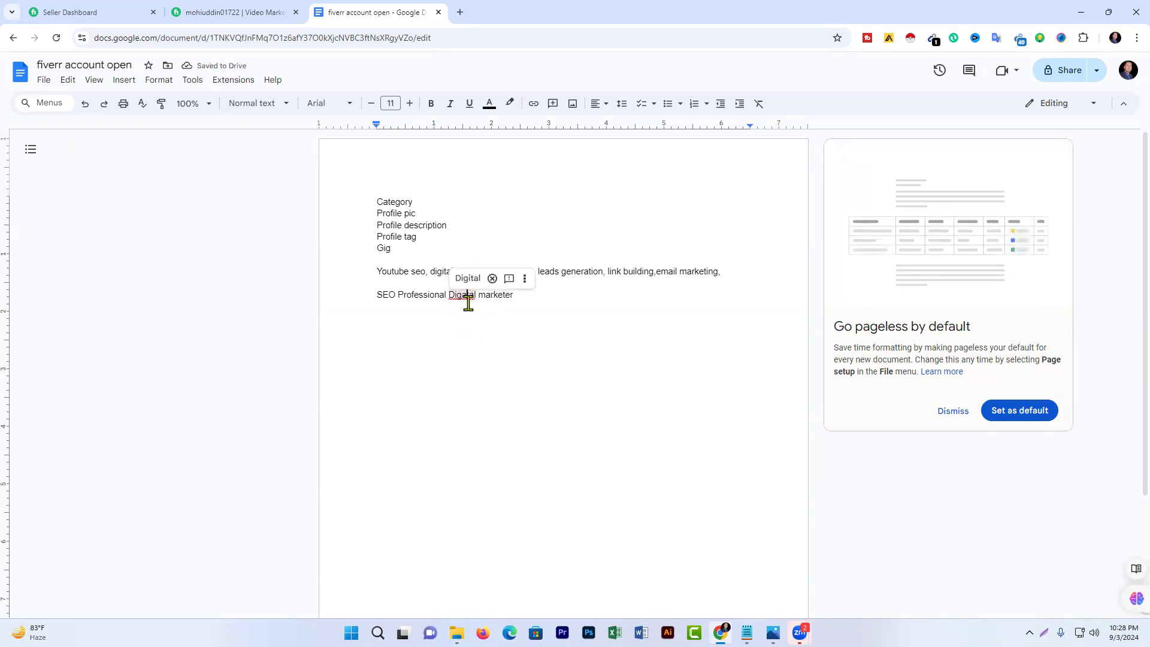
key(BackSpace)
text(i)
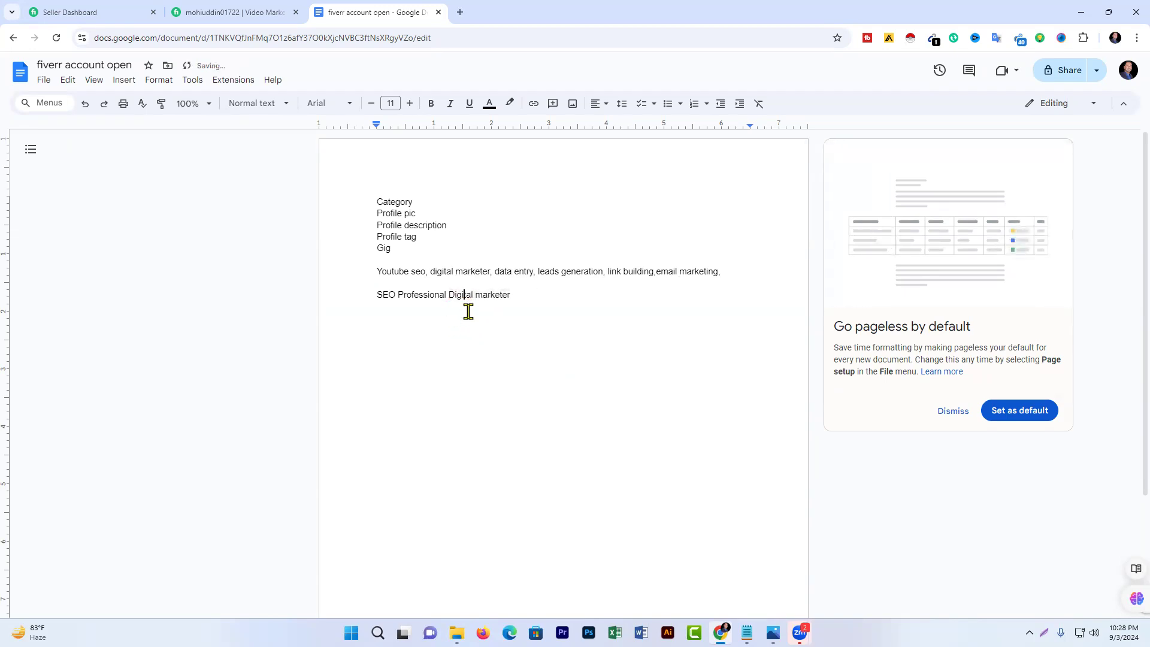
click(512, 296)
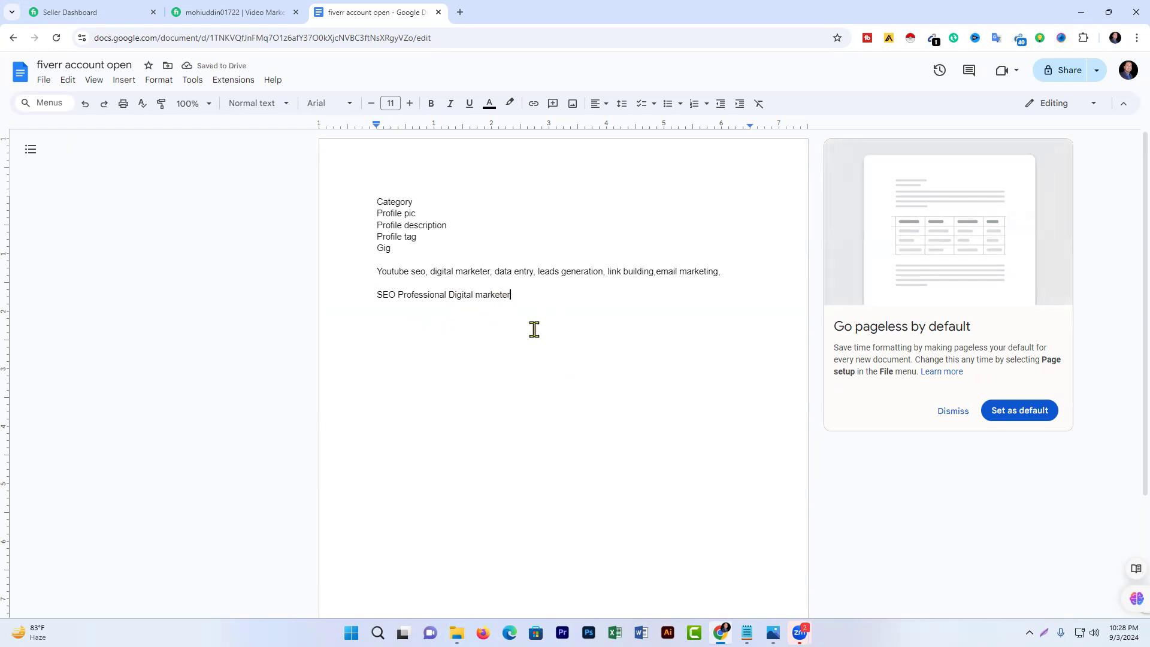
text(,)
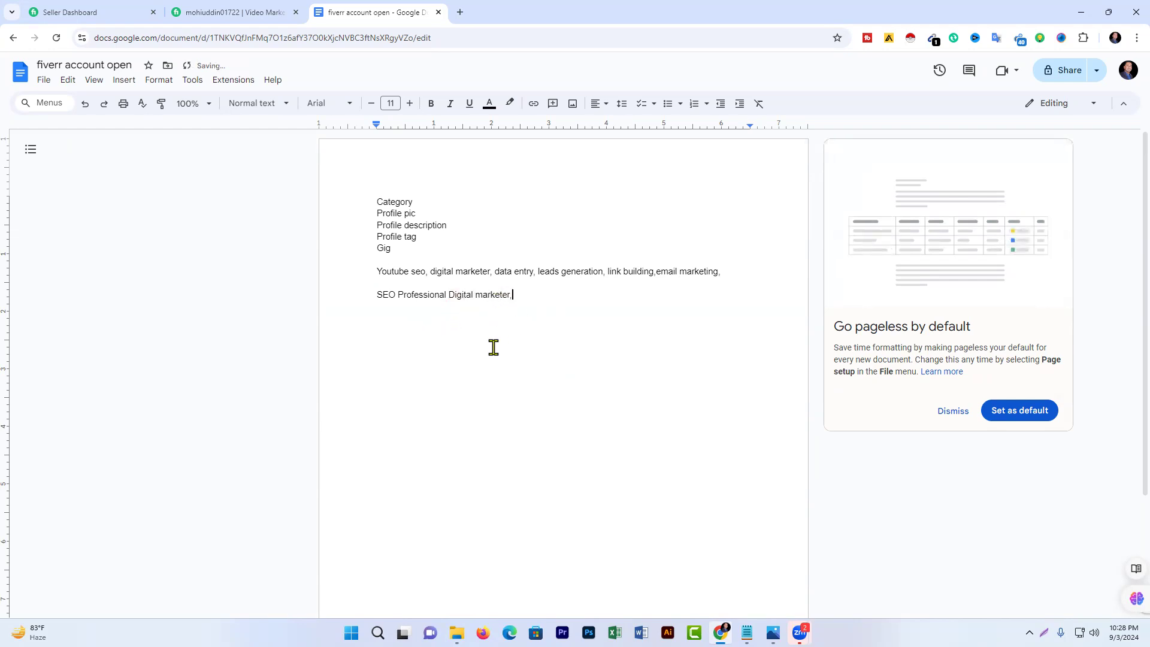
Check the Fiverr profile again and add "Data Entry Operator" to the end of the document's sample headline.
click(215, 12)
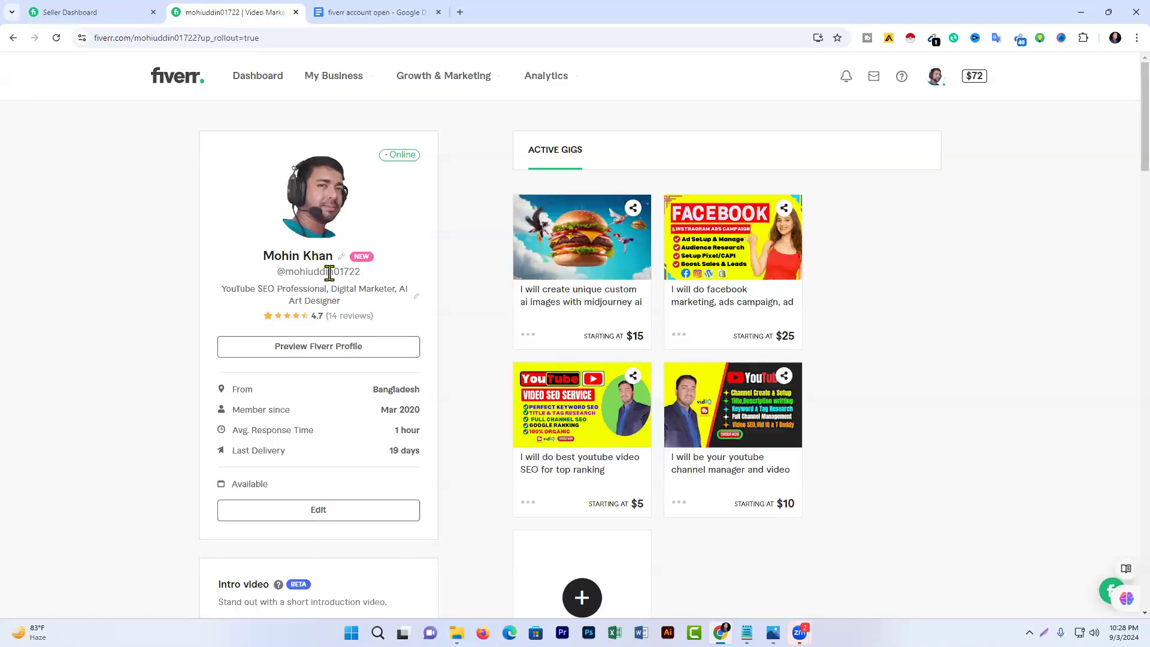
mouse_move(316, 184)
click(376, 12)
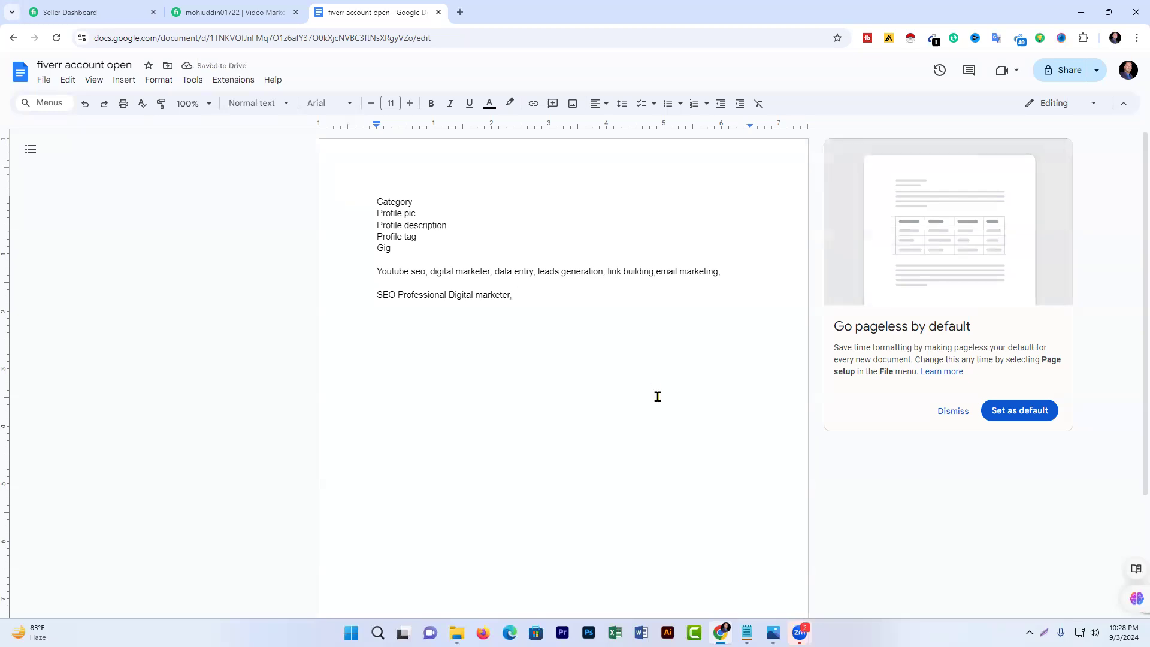
text(D)
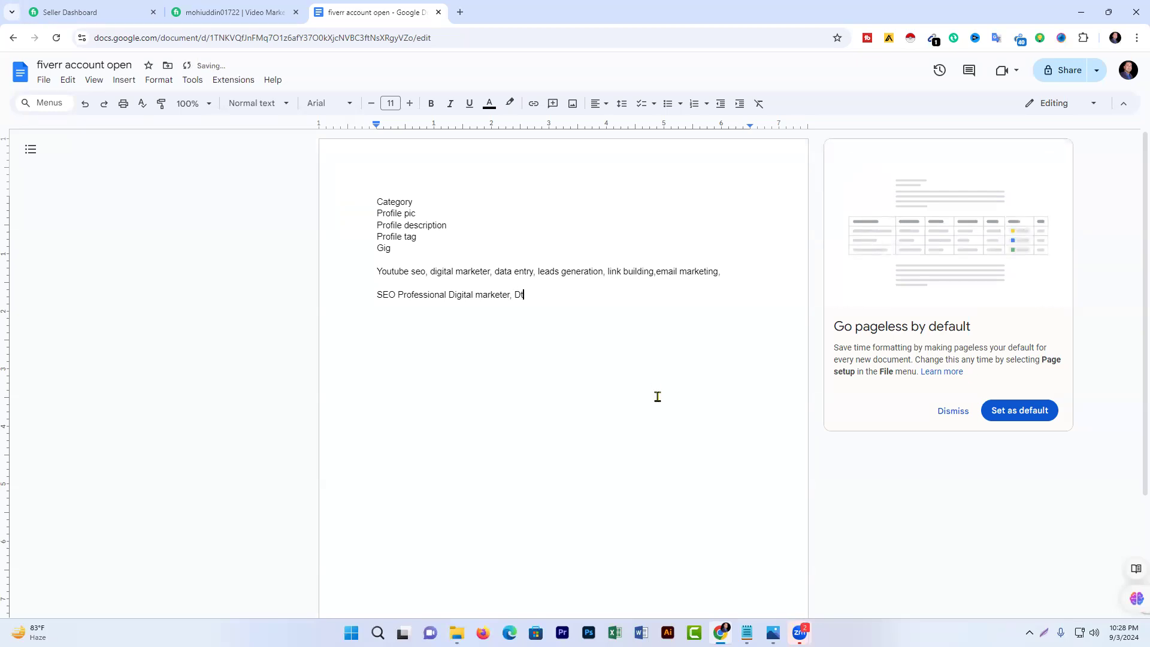
text(ata)
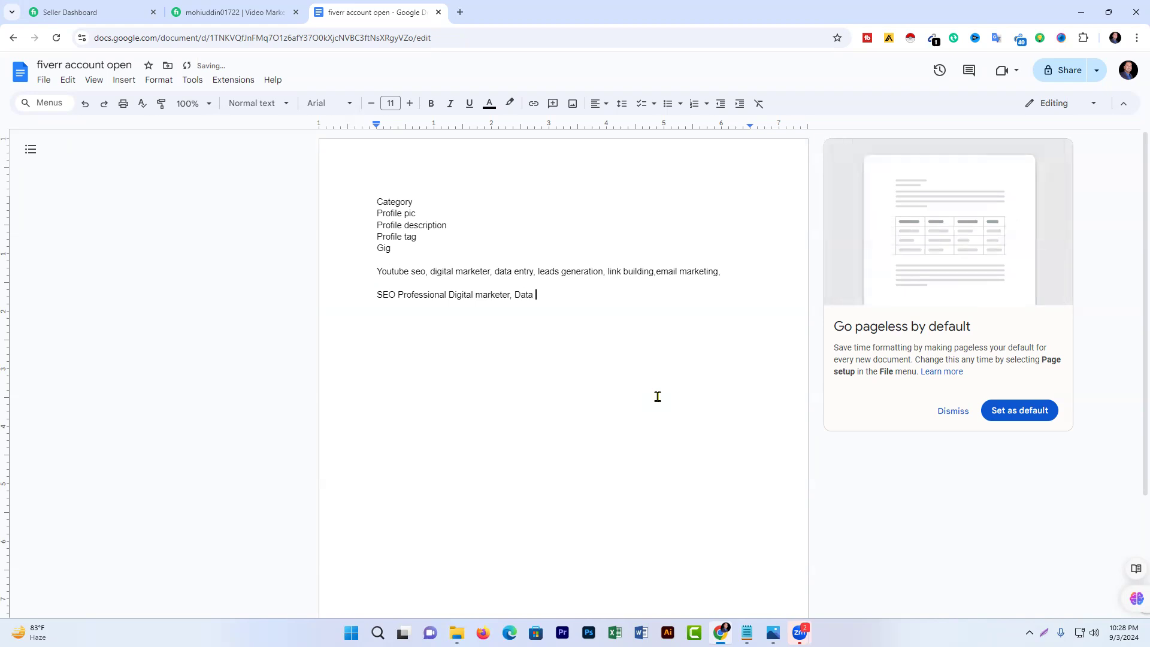
text( Ent)
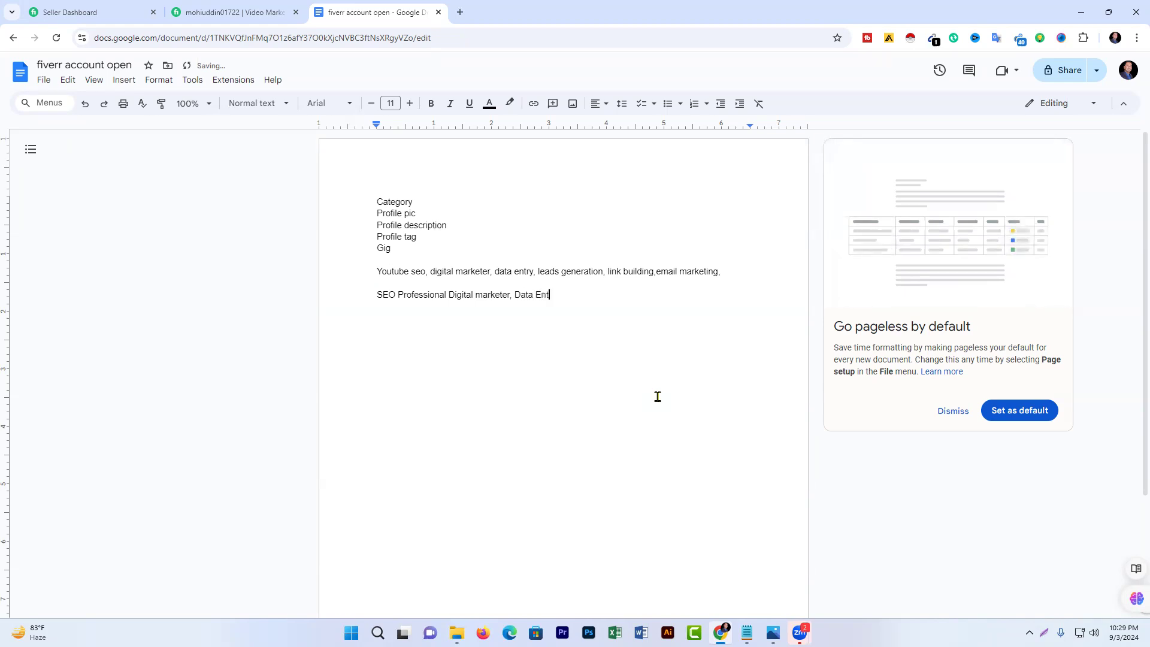
text(ry Oper)
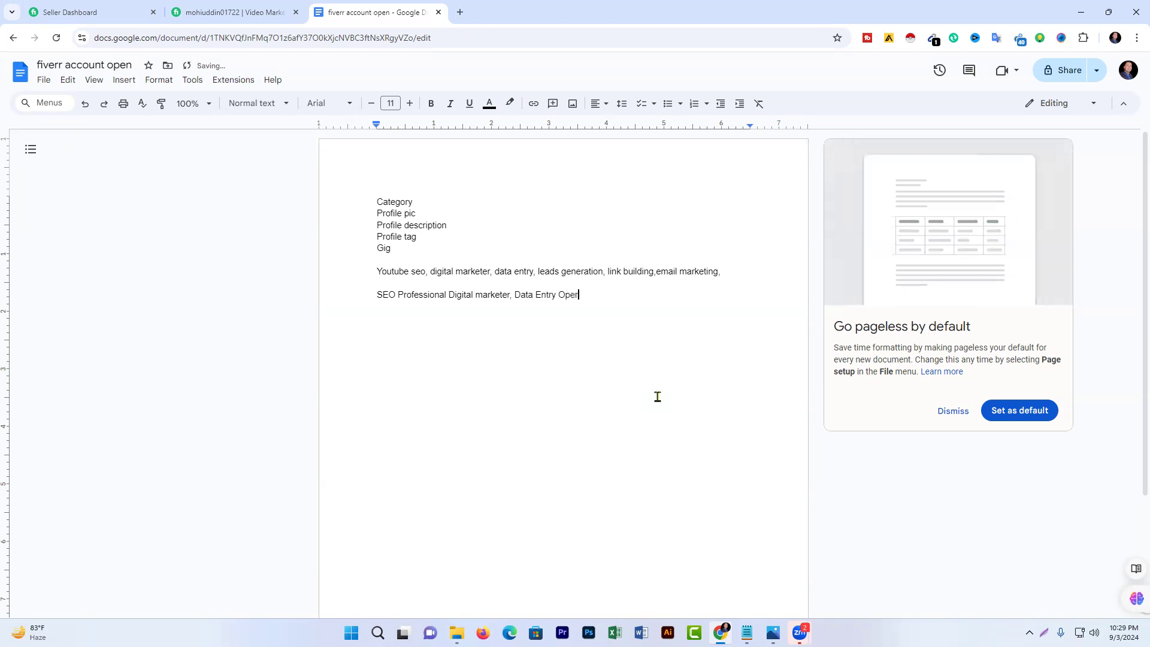
text(ator)
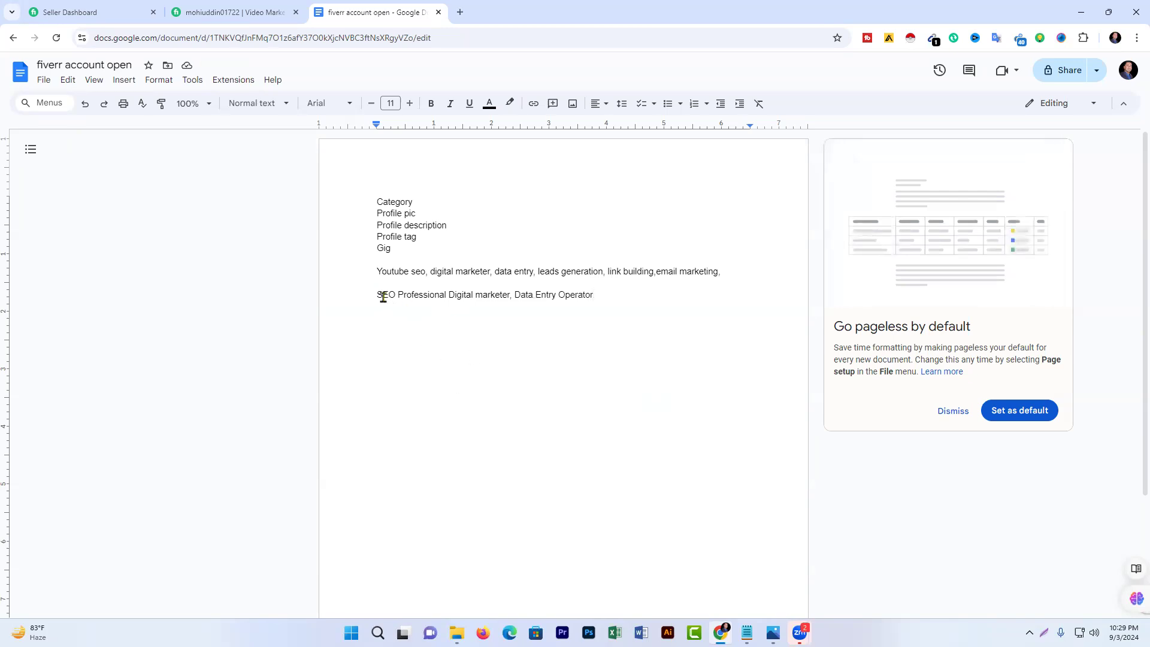
Insert a comma after "SEO Professional" in the sample headline.
drag(593, 294, 378, 294)
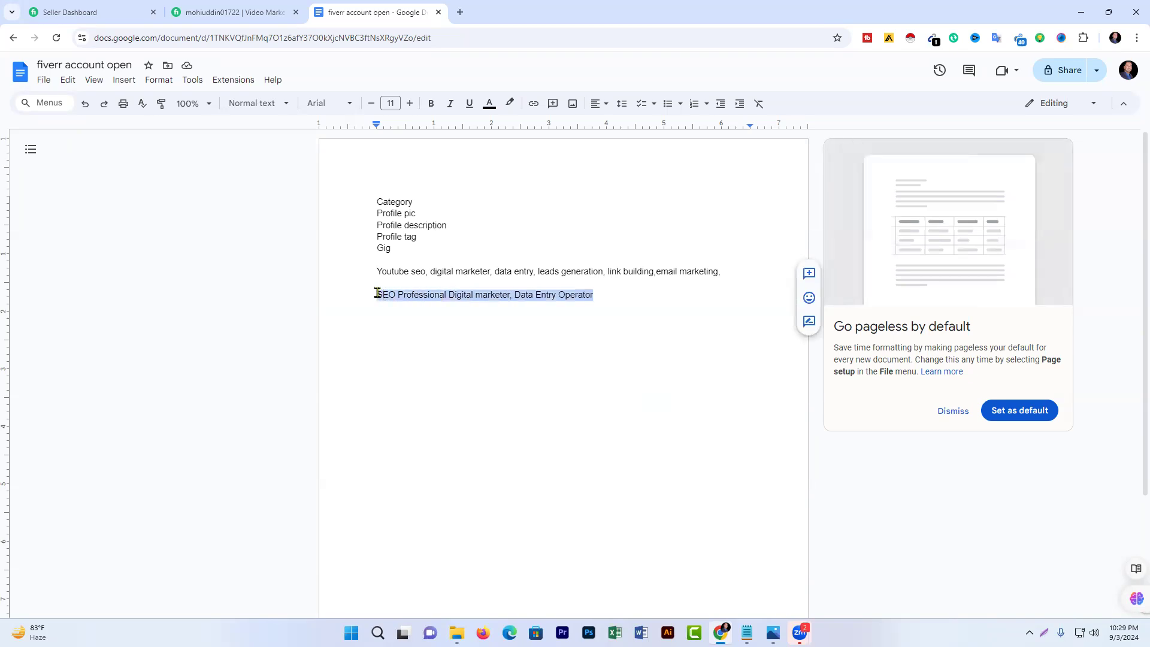
click(475, 349)
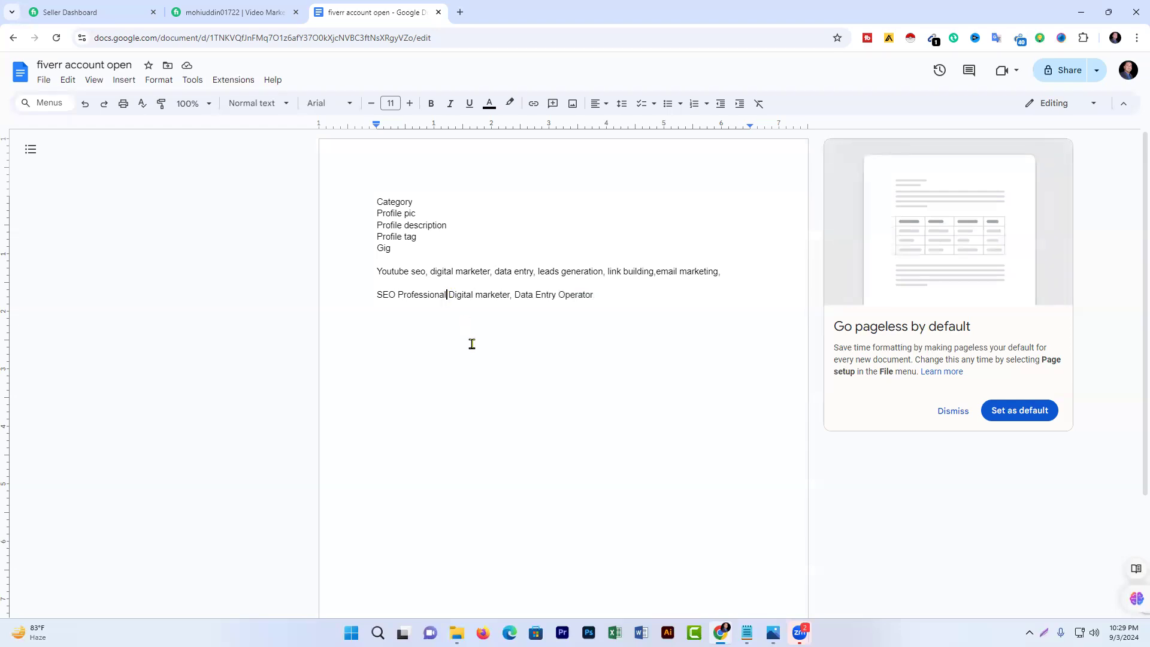
text(,)
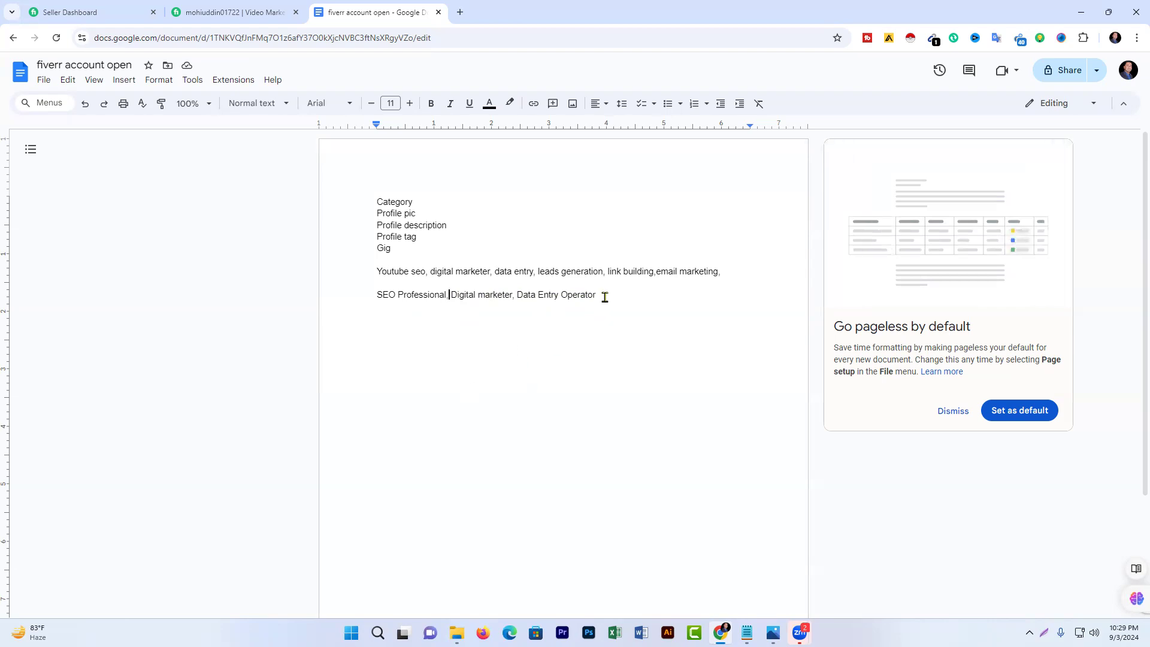
Add a separate line reading "Data Entry Operator" below the sample headline, leaving a blank line between them.
key(Return)
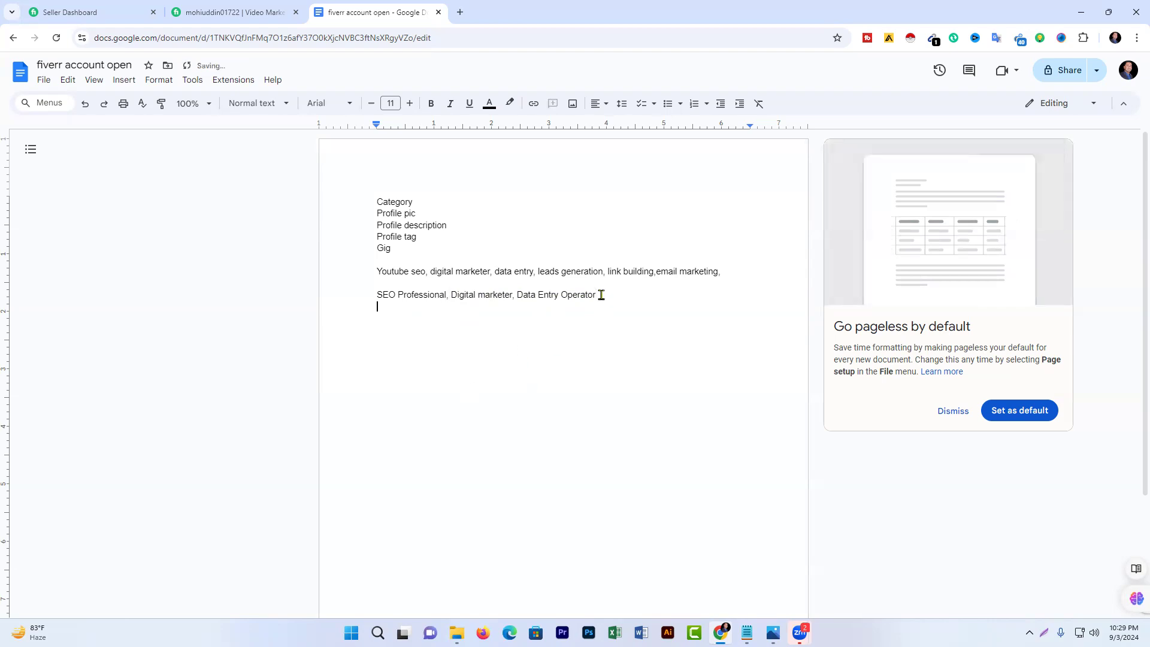
key(Return)
text(Dat)
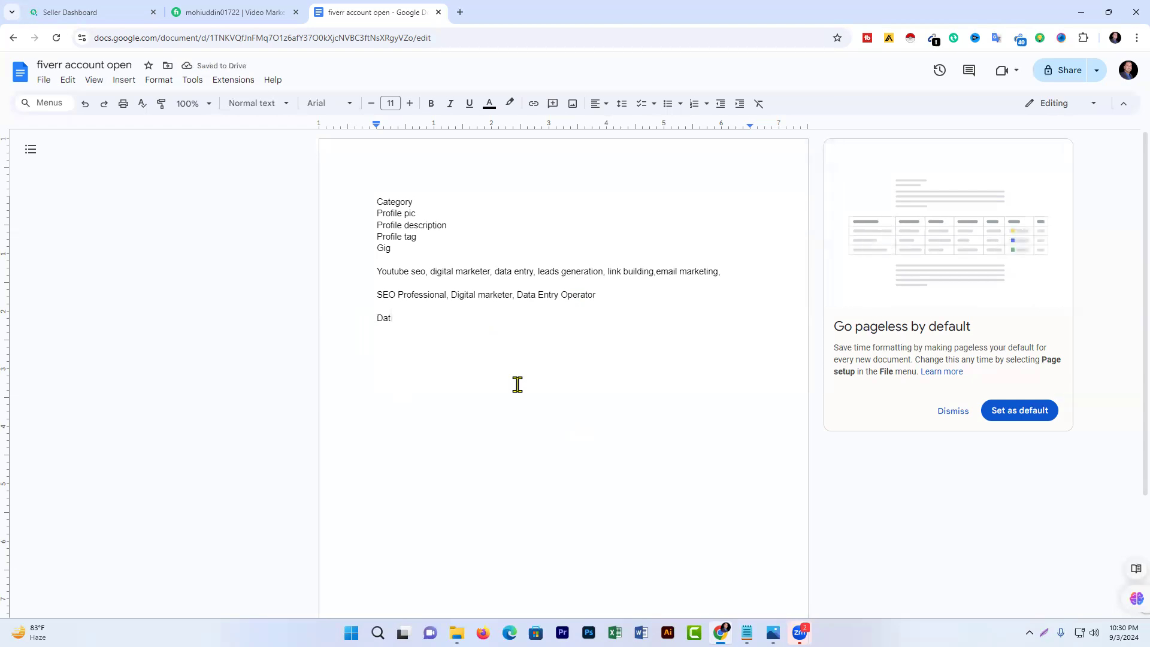
text(a)
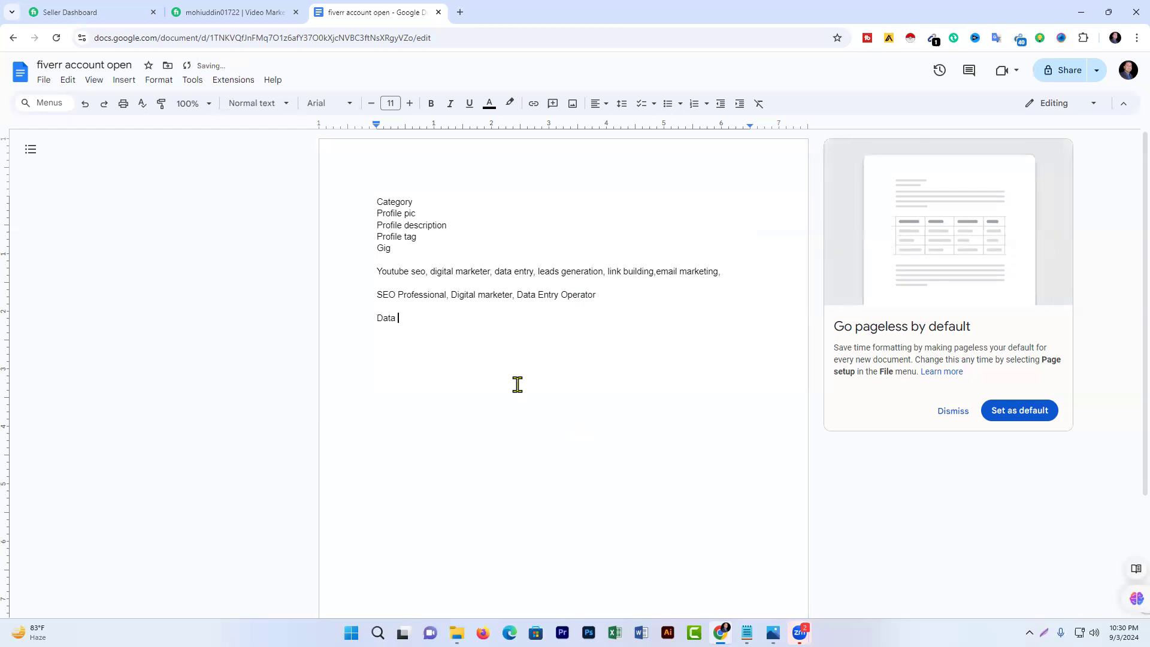
text( En)
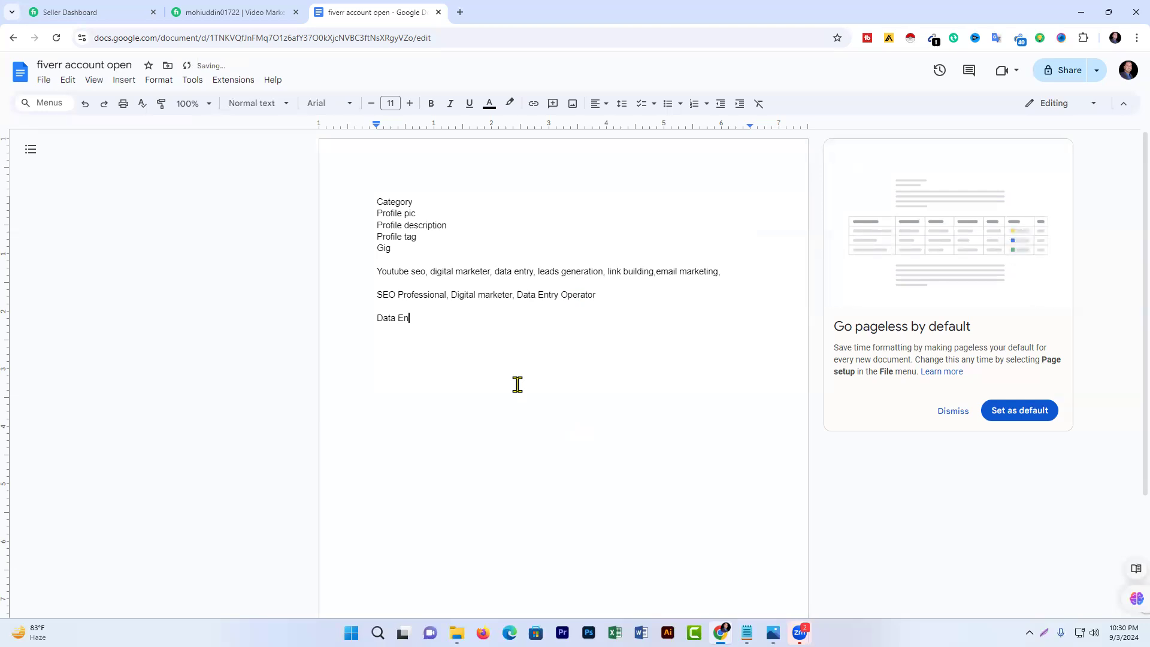
text(try Operat)
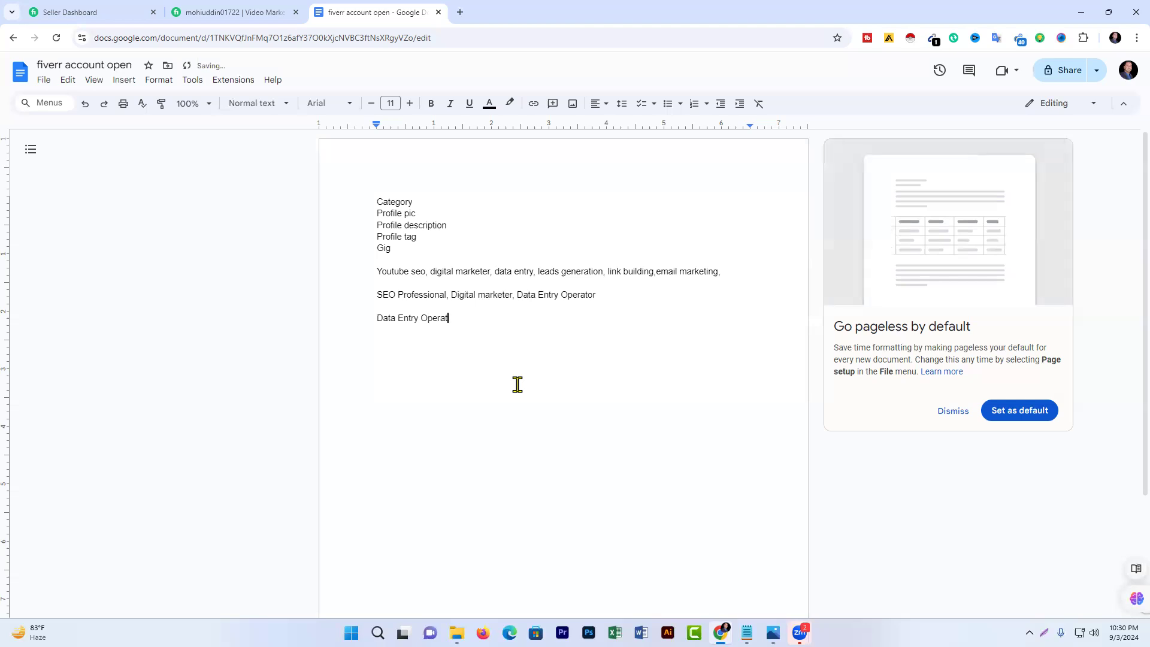
text(or)
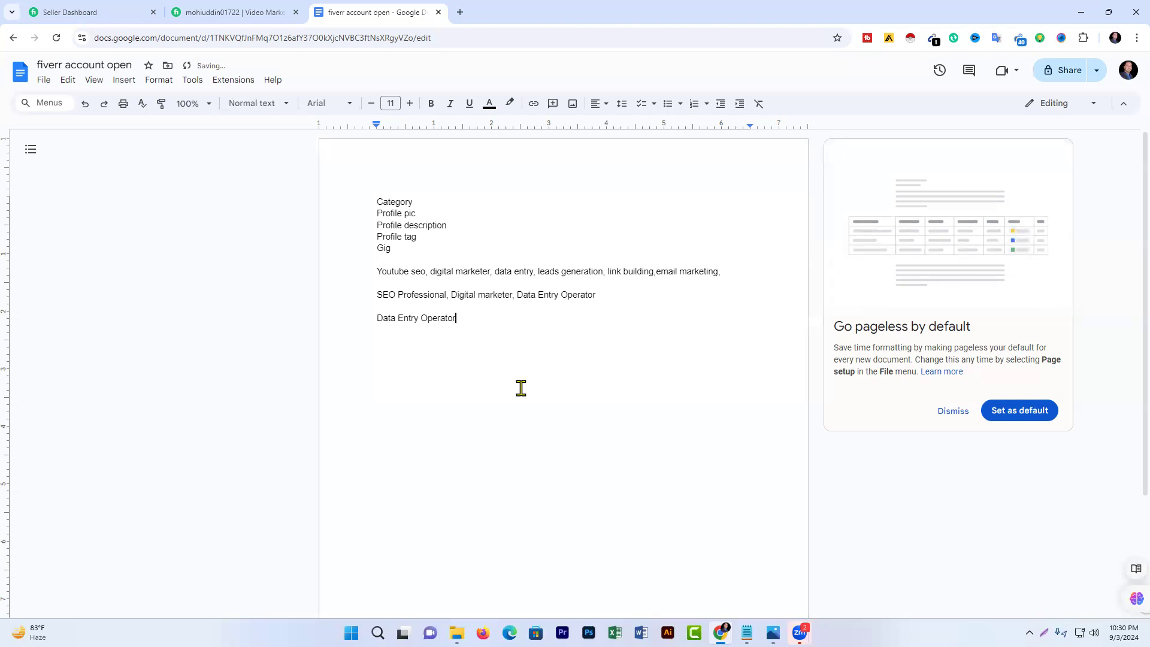
Append ", Leads Generation" to the separate "Data Entry Operator" line below the sample headline.
text(,)
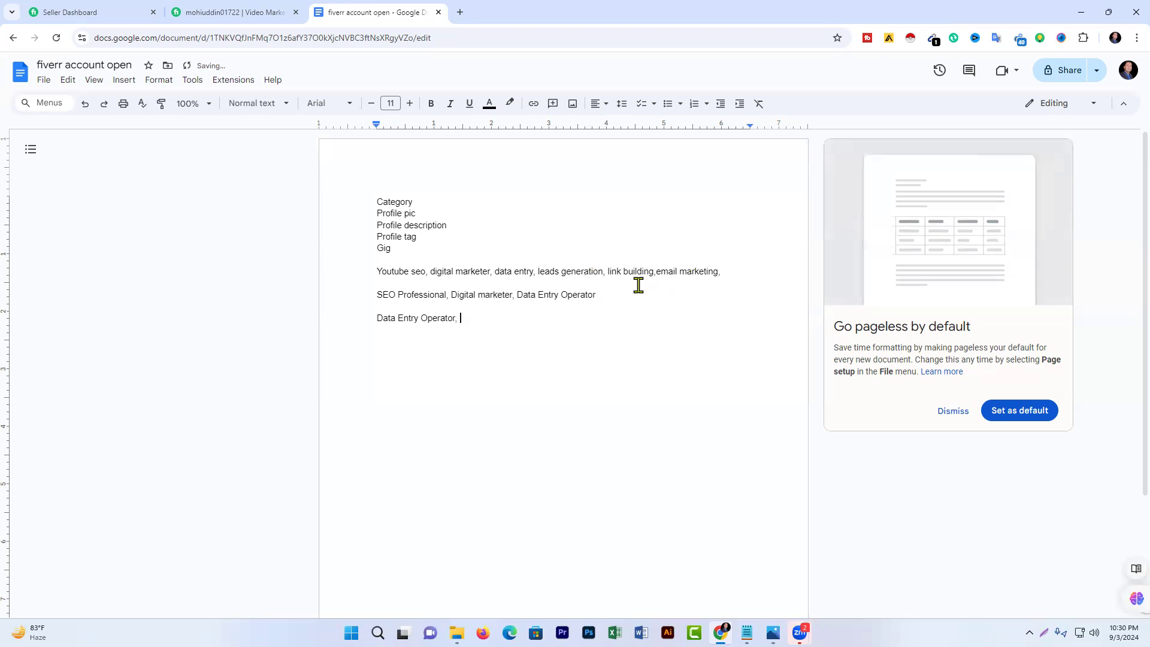
click(533, 273)
text(,)
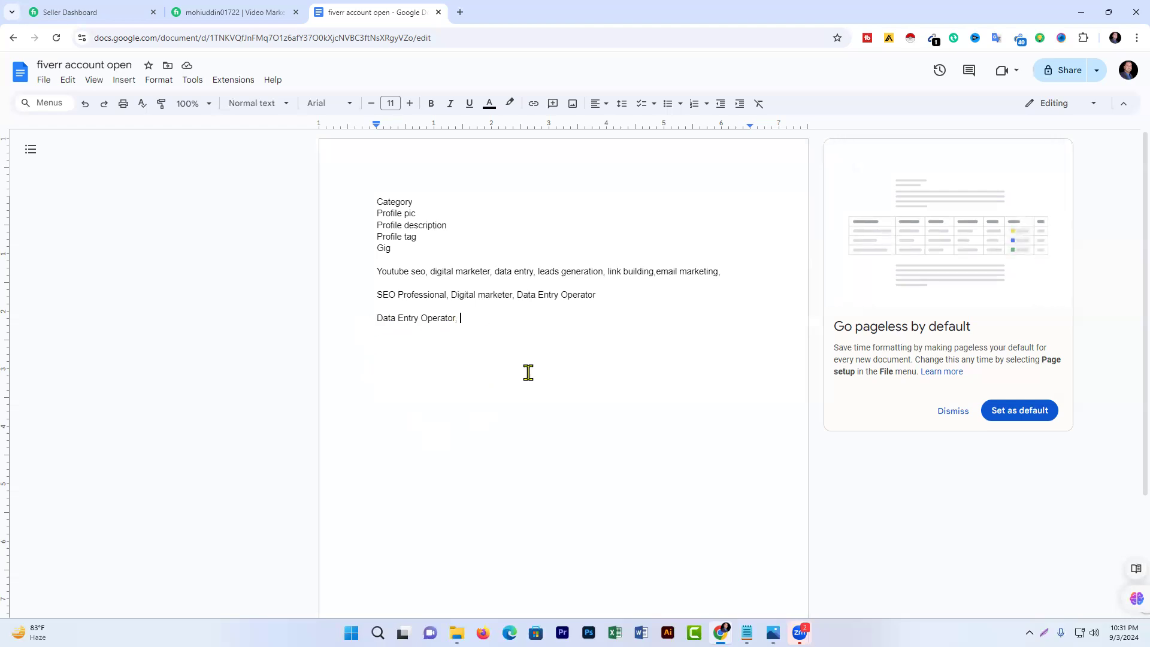
text(Le)
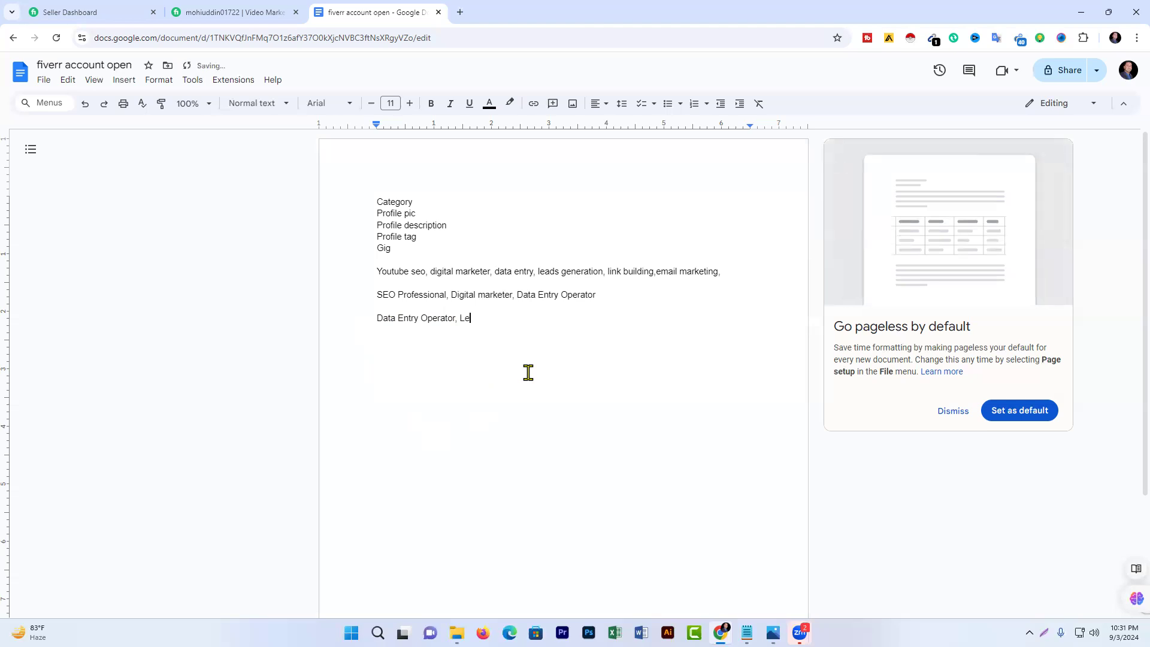
text(ads)
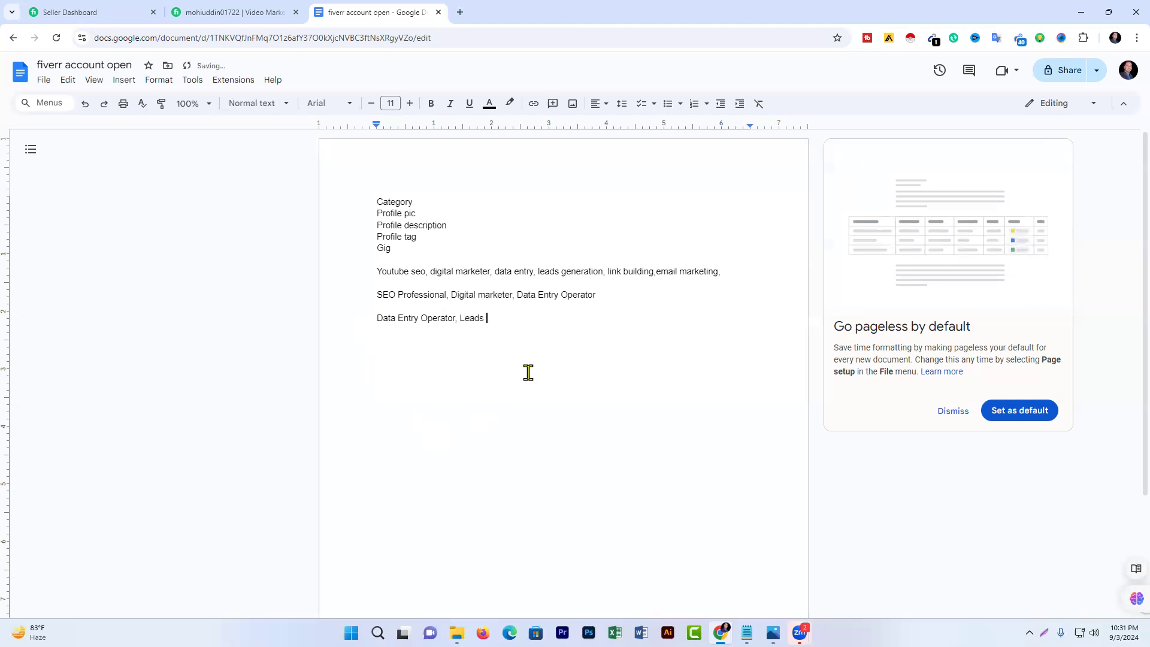
text( Generation)
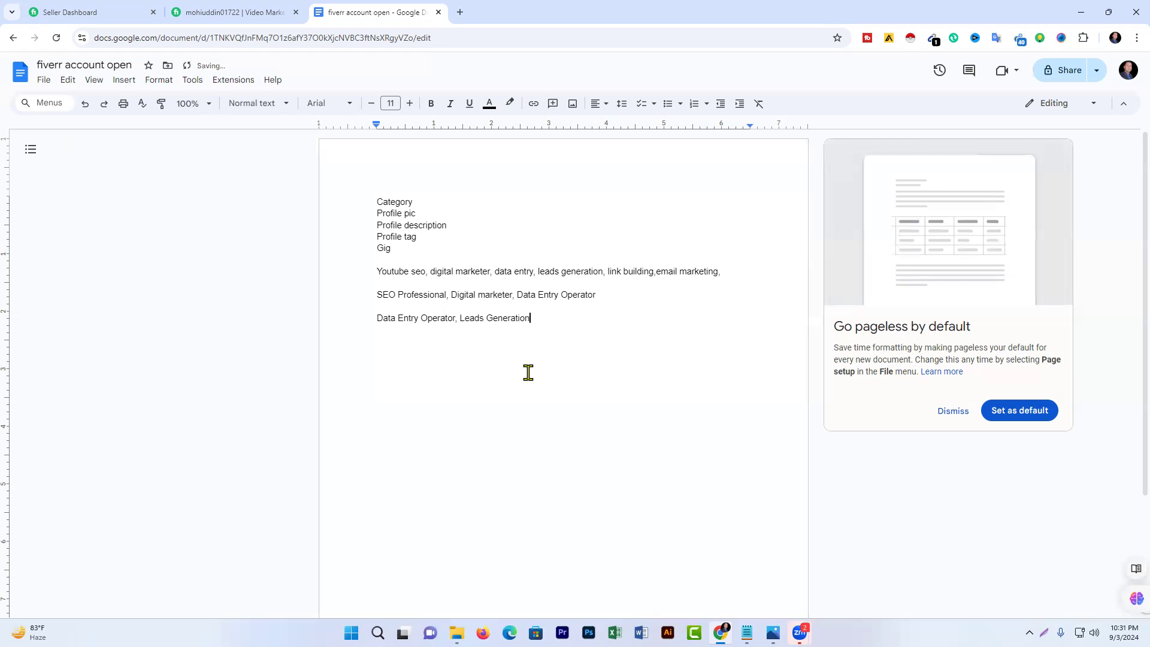
Add ", Email Marketing" to the end of the second sample headline and highlight the whole line briefly.
text(, Em)
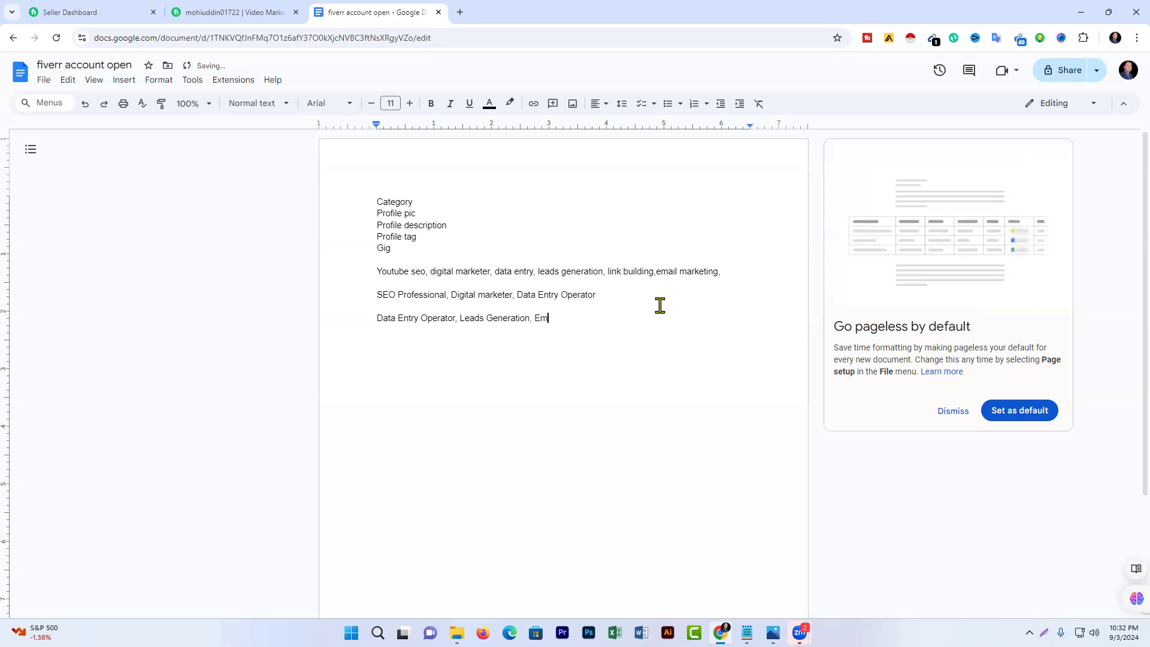
text(ail )
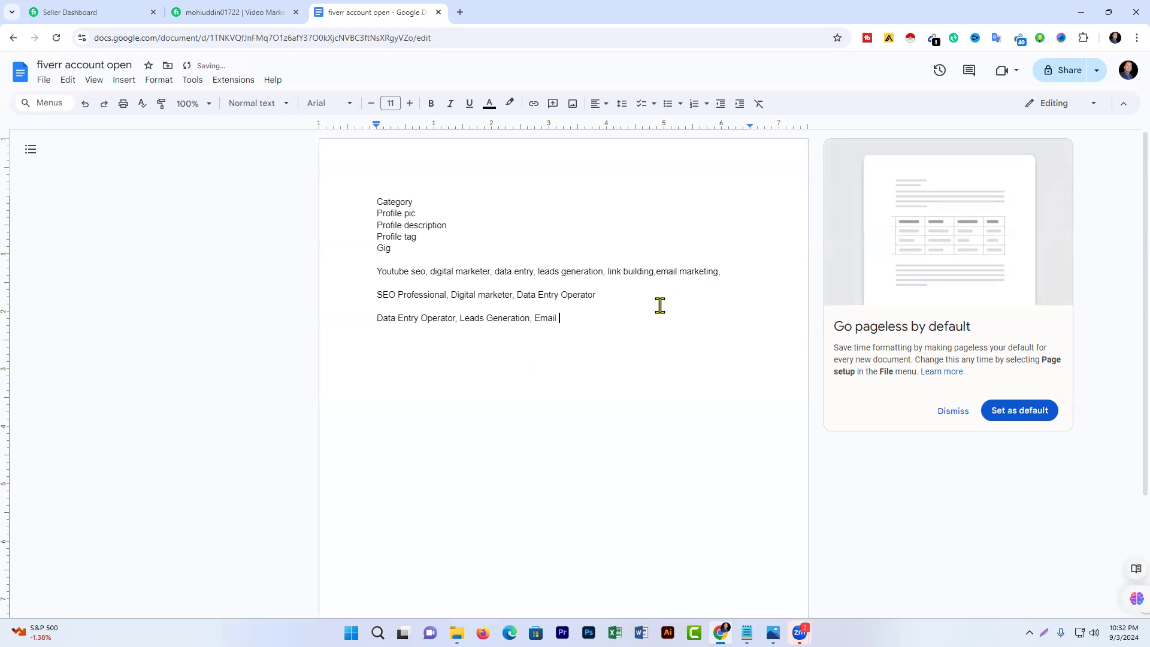
text(Mark)
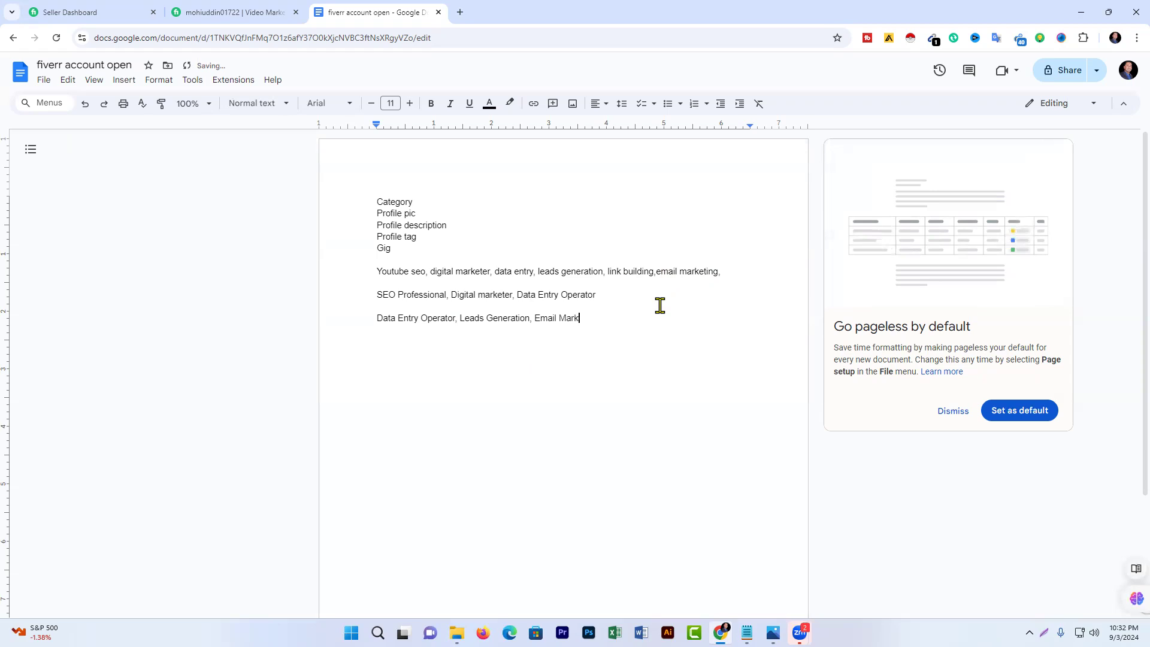
text(eting)
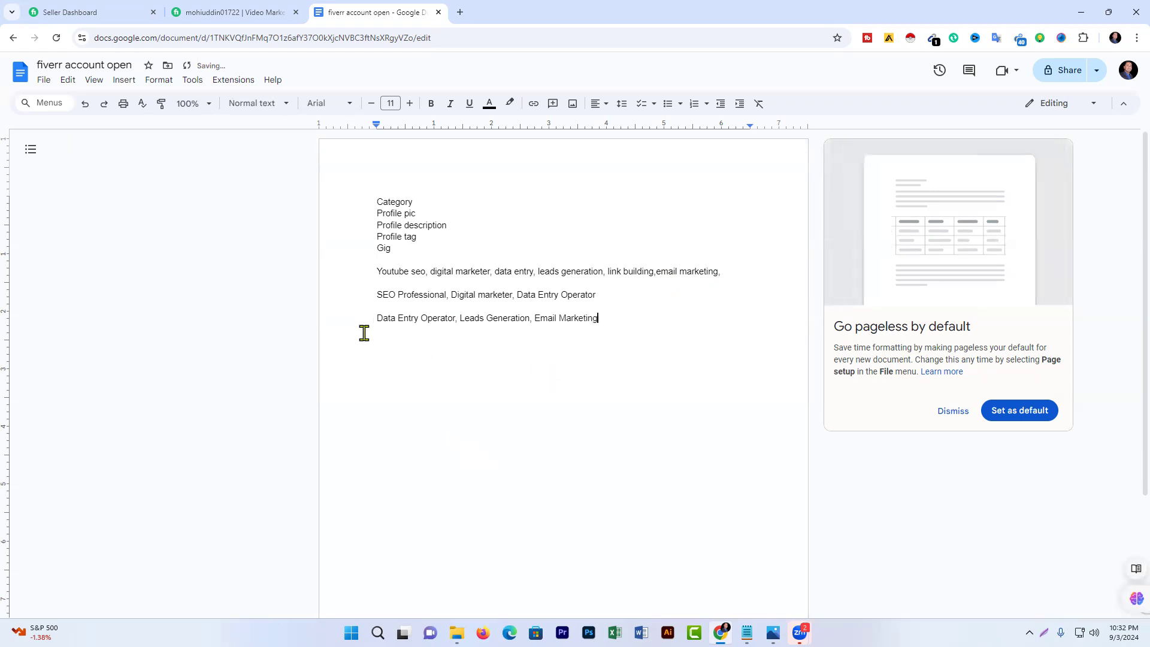
mouse_move(377, 318)
mouse_down()
mouse_move(611, 314)
mouse_move(379, 322)
mouse_up()
click(591, 363)
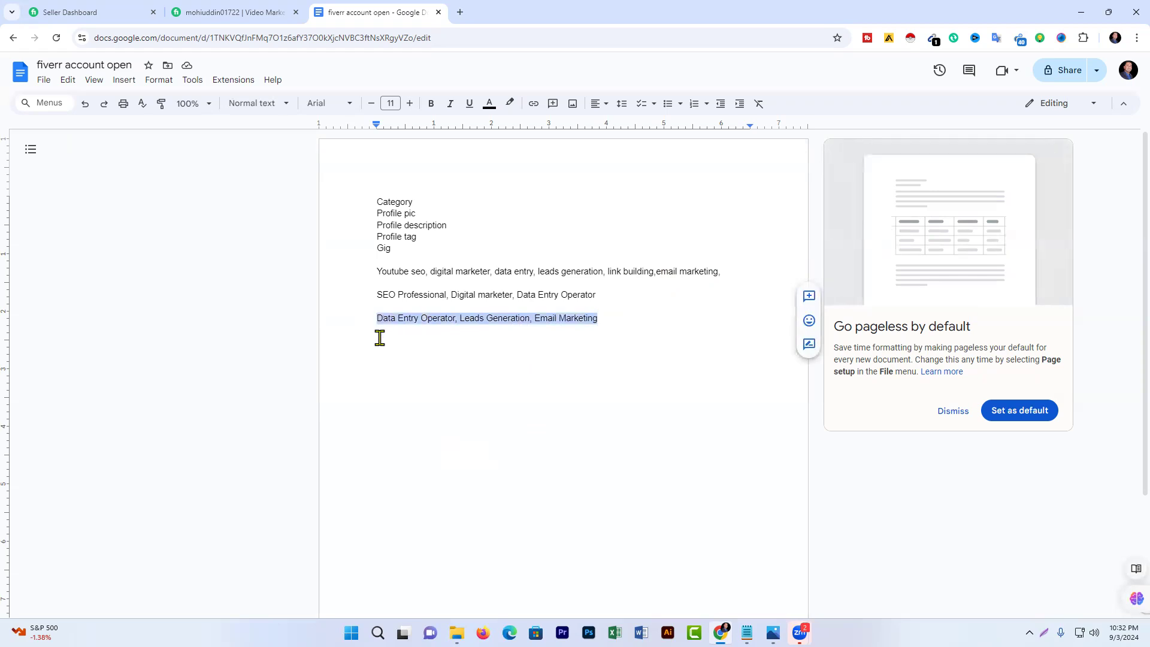
click(461, 345)
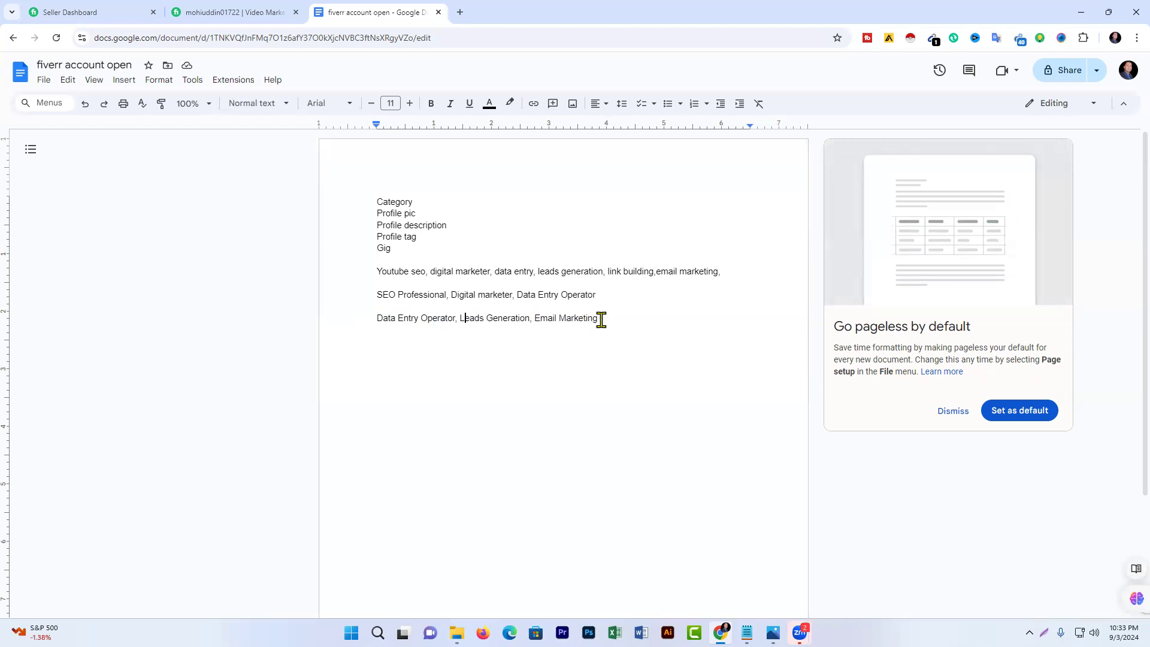
Delete the word "Operator" after "Data Entry" in the second sample headline.
click(456, 318)
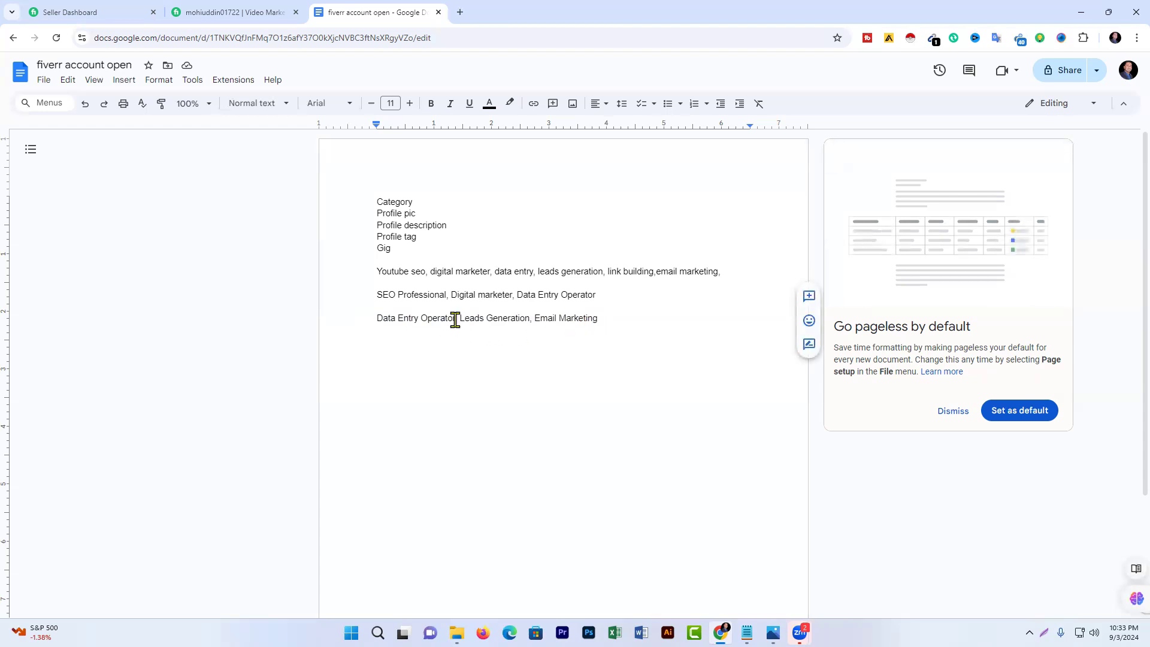
key(BackSpace)
key(BackSpace)
key(BackSpace)
key(BackSpace)
key(BackSpace)
key(BackSpace)
key(BackSpace)
key(BackSpace)
key(BackSpace)
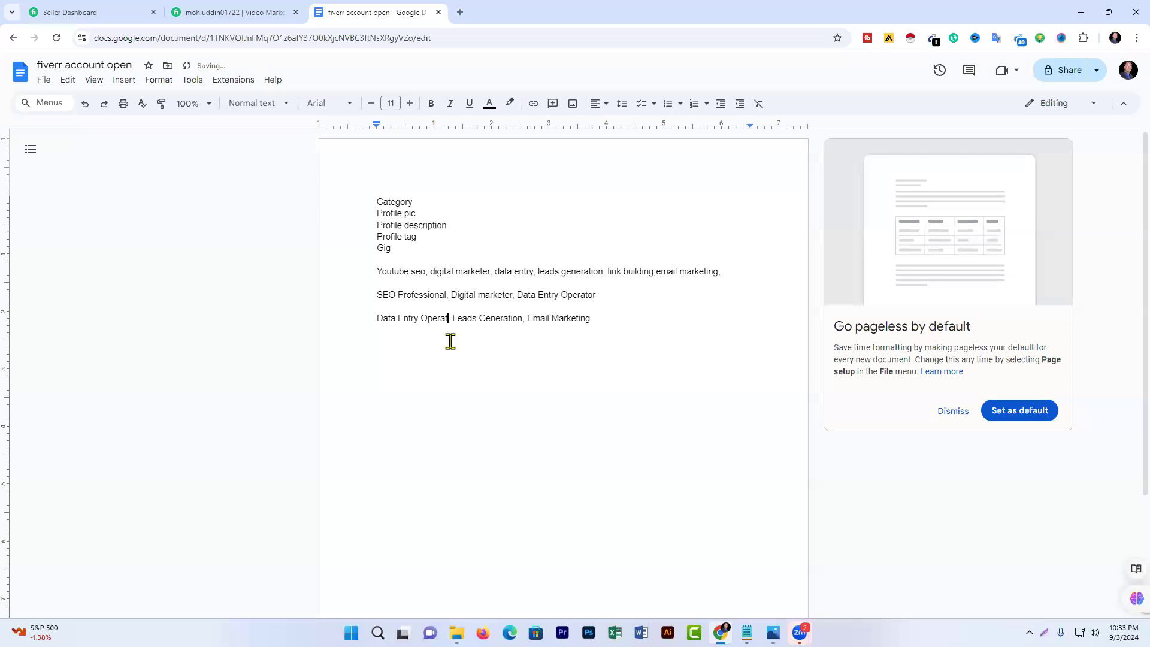
key(BackSpace)
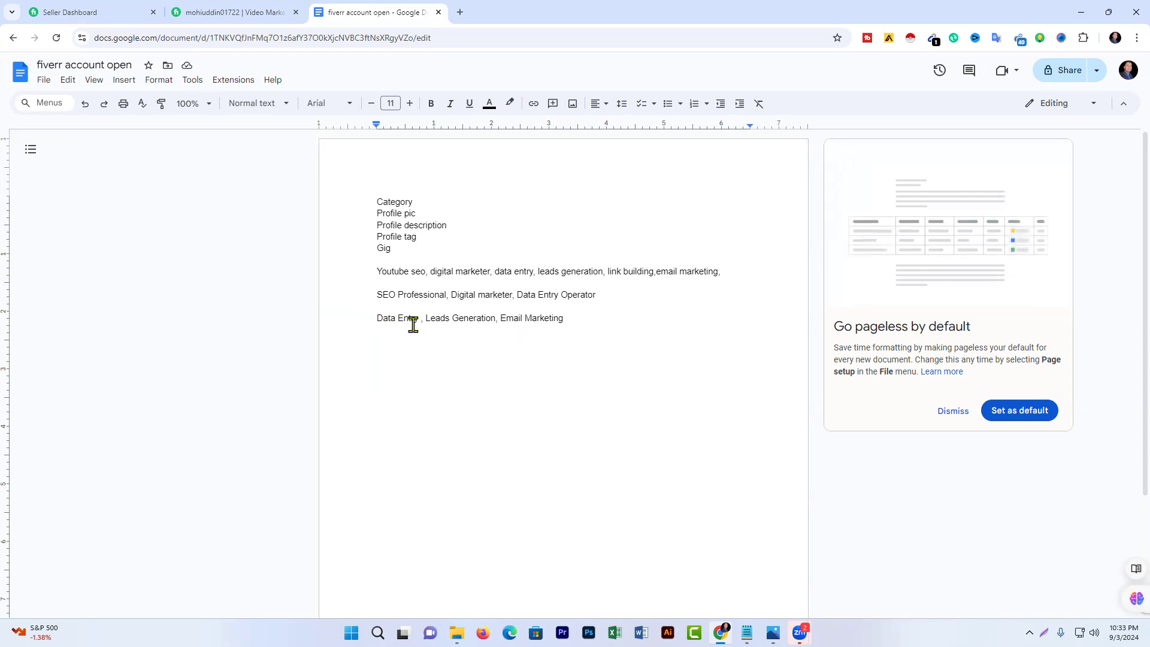
click(423, 318)
key(BackSpace)
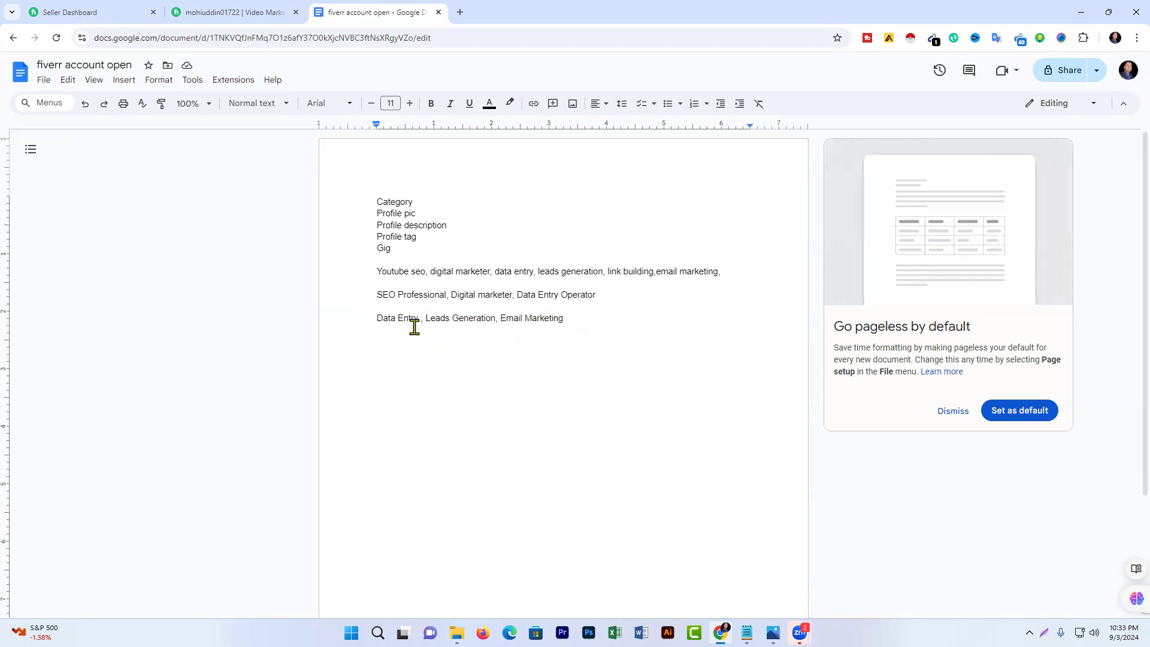
Switch to the Fiverr profile and examine its picture, display name and headline.
click(233, 12)
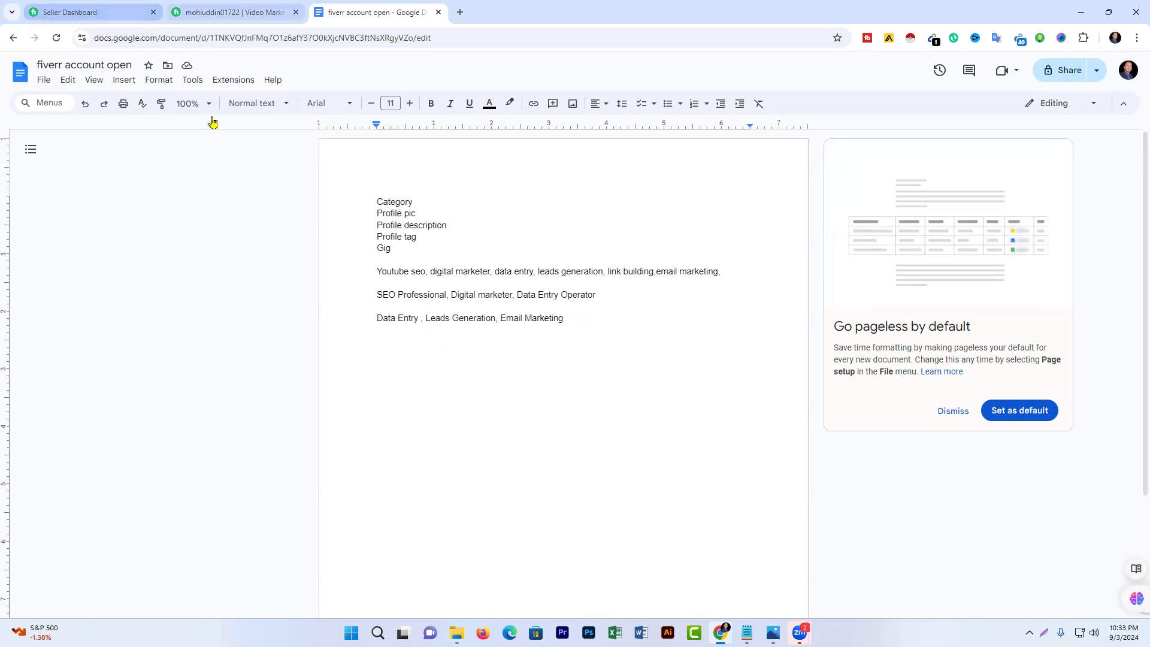
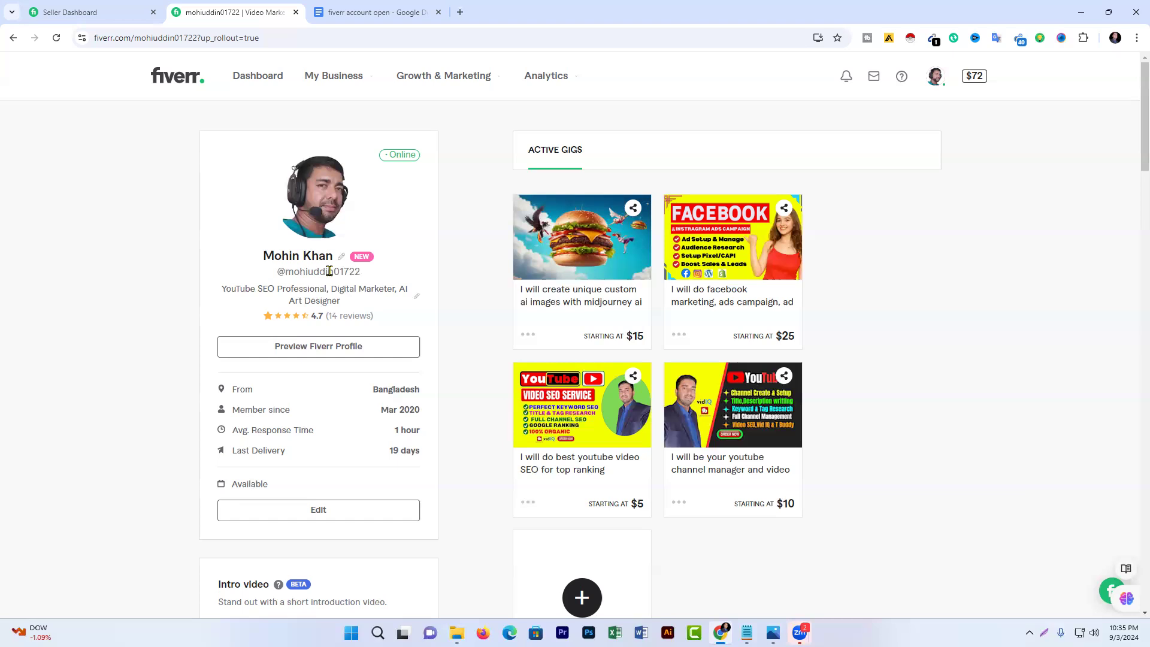
mouse_move(317, 193)
scroll(434, 287, down, 1)
scroll(434, 287, up, 1)
Return to the Google document and start a new line with the seller's display name below the second sample headline.
click(397, 12)
double_click(590, 315)
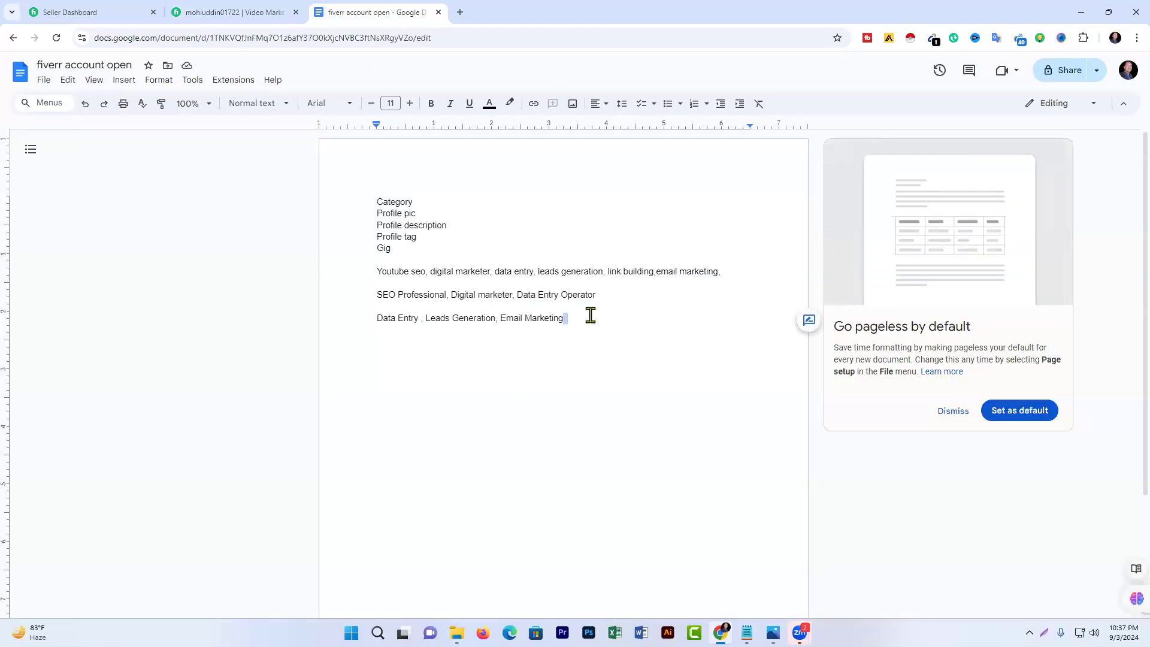
click(590, 315)
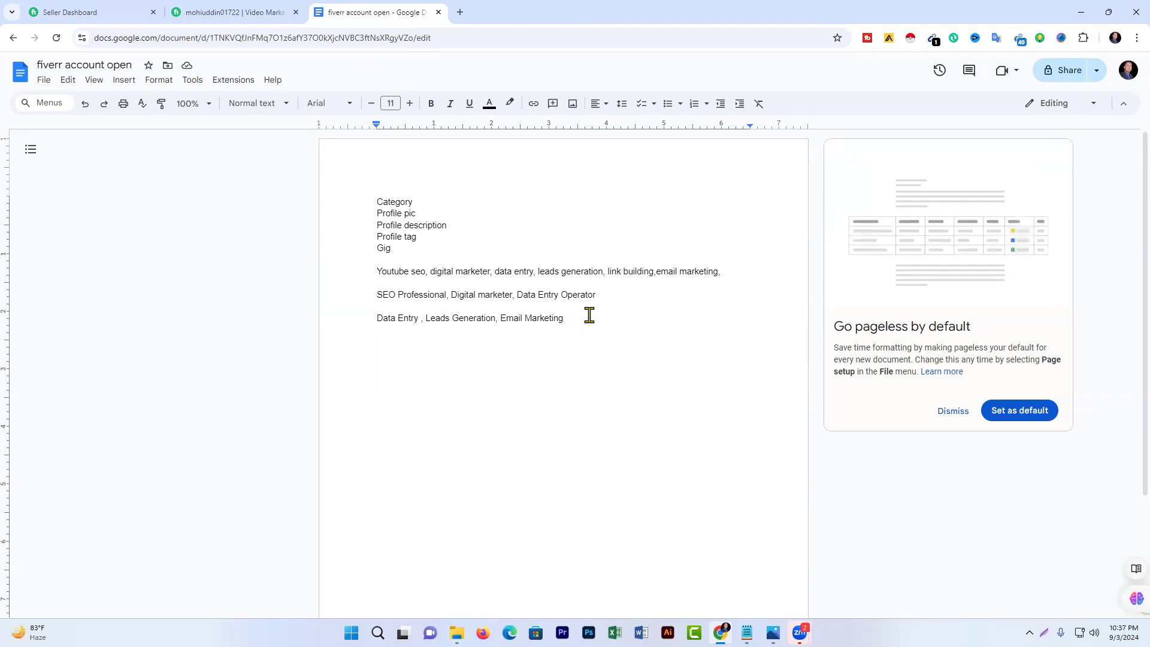
key(Return)
text(Mohi n)
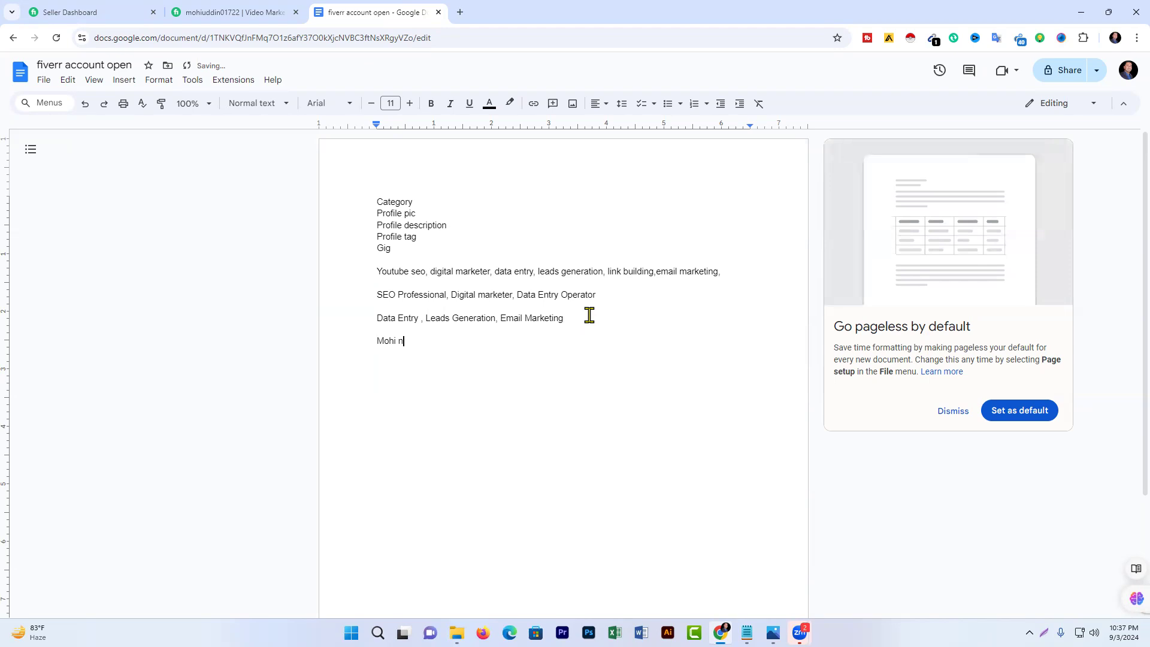
key(BackSpace)
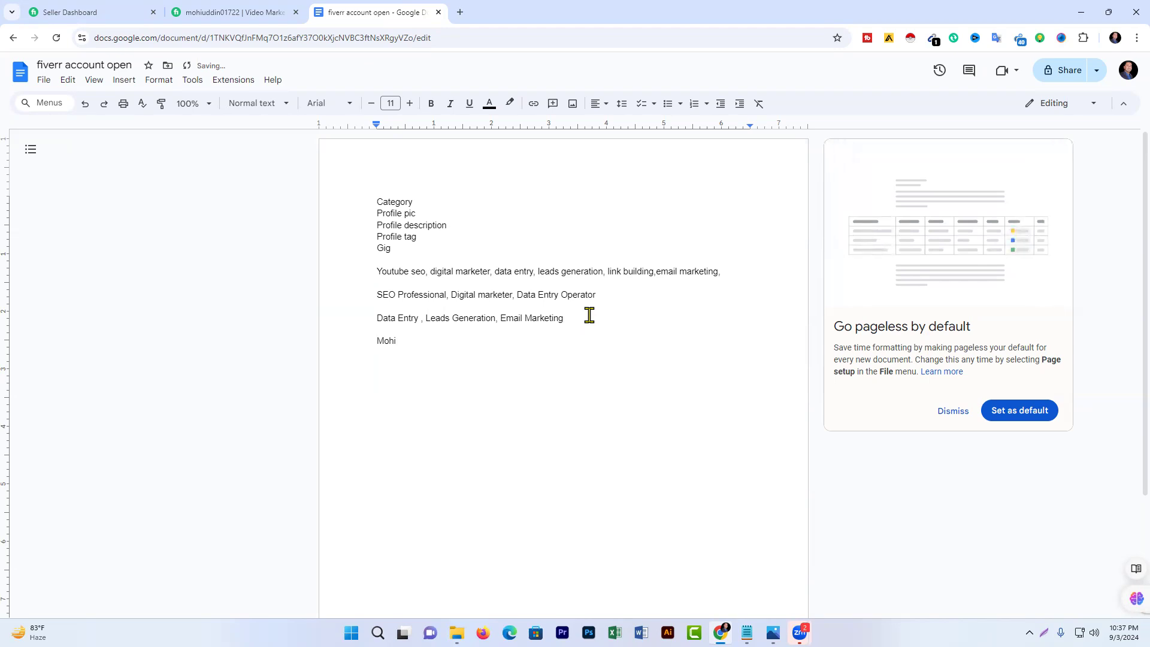
text(k K)
Go back to the Fiverr profile page and inspect the profile picture and display name.
click(217, 13)
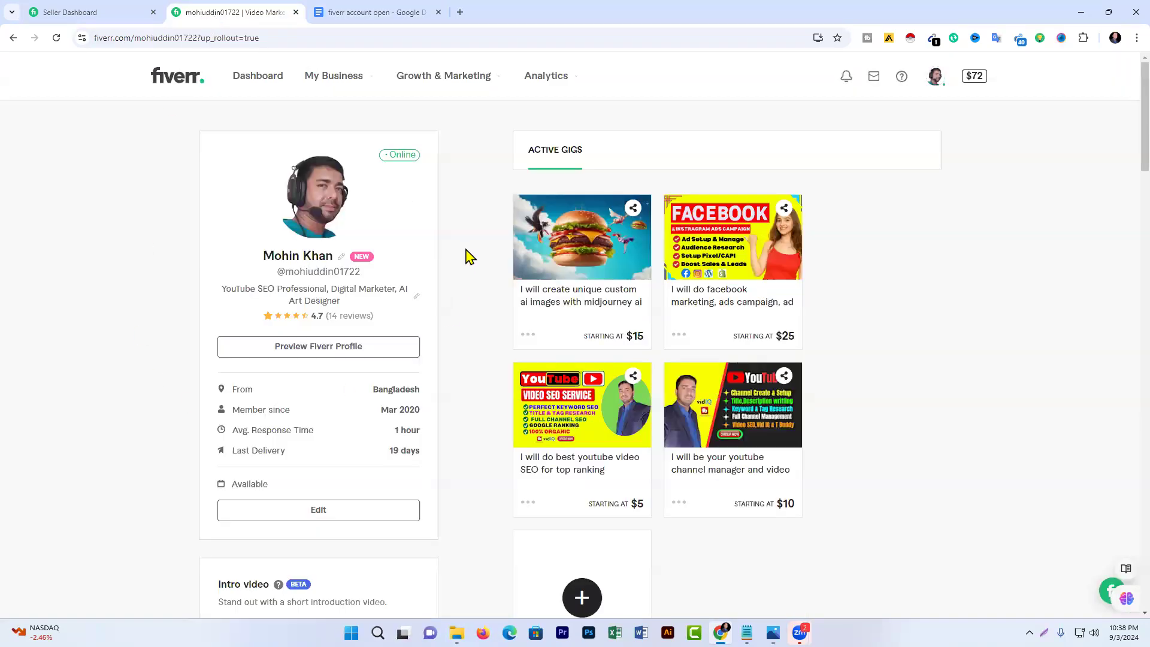
scroll(469, 256, down, 1)
scroll(469, 257, up, 1)
mouse_move(316, 198)
mouse_move(318, 230)
Show the Windows desktop, move the profile picture JPG to an open area of it, and open the file's properties.
click(1108, 12)
key(super+d)
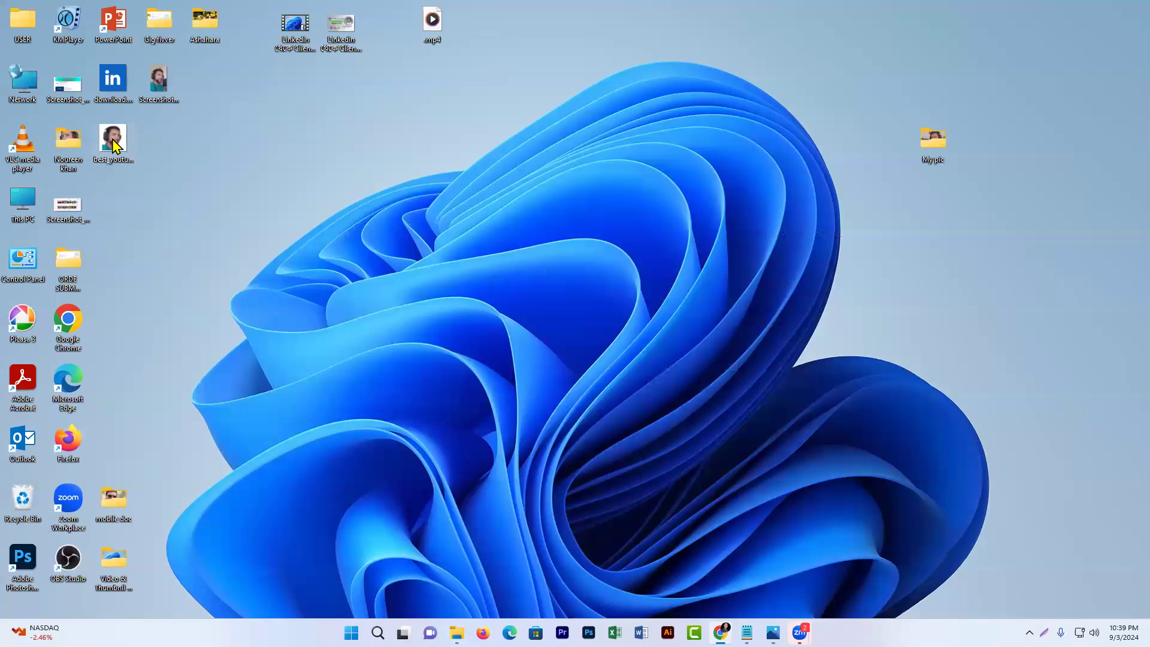
drag(113, 139, 344, 201)
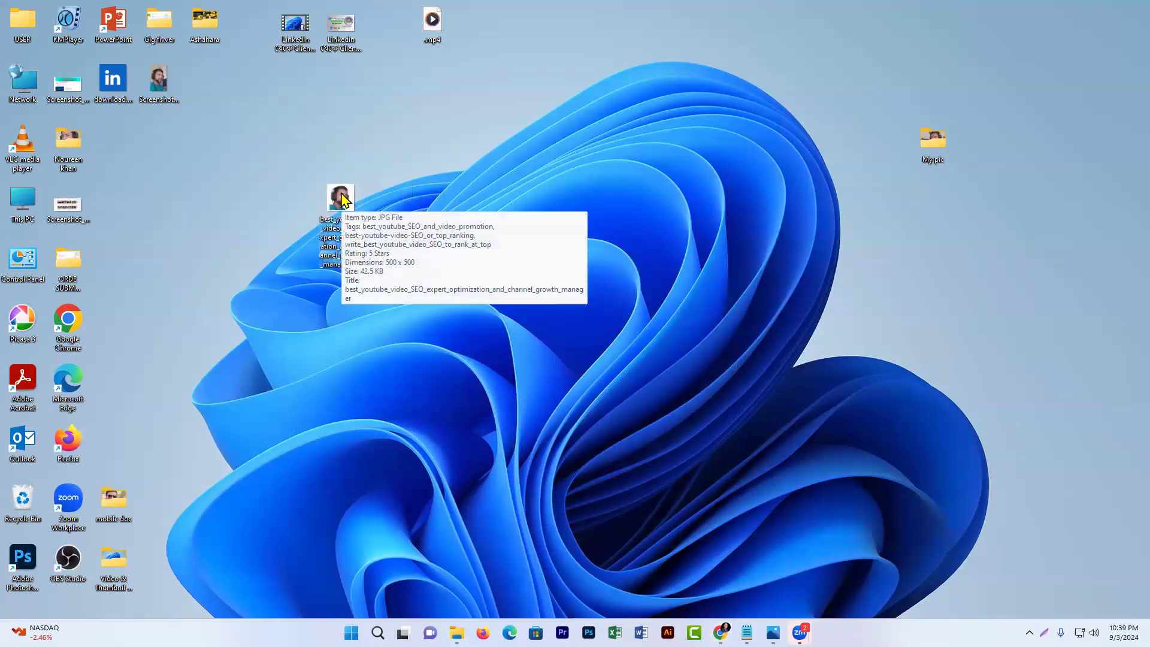
right_click(342, 200)
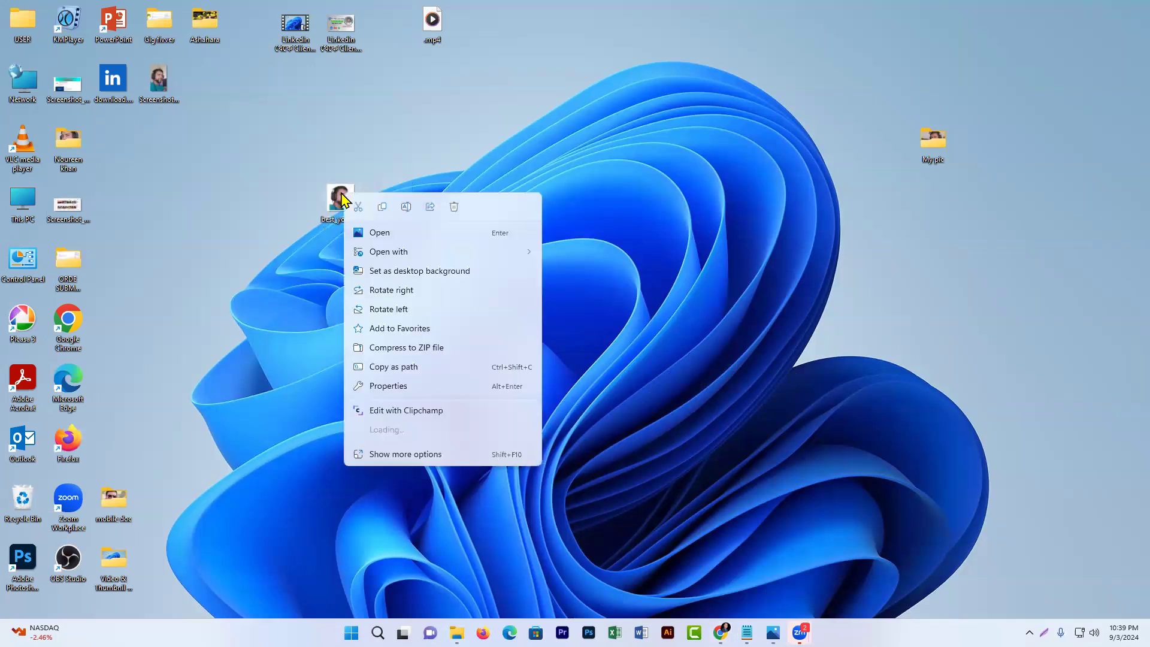
click(388, 386)
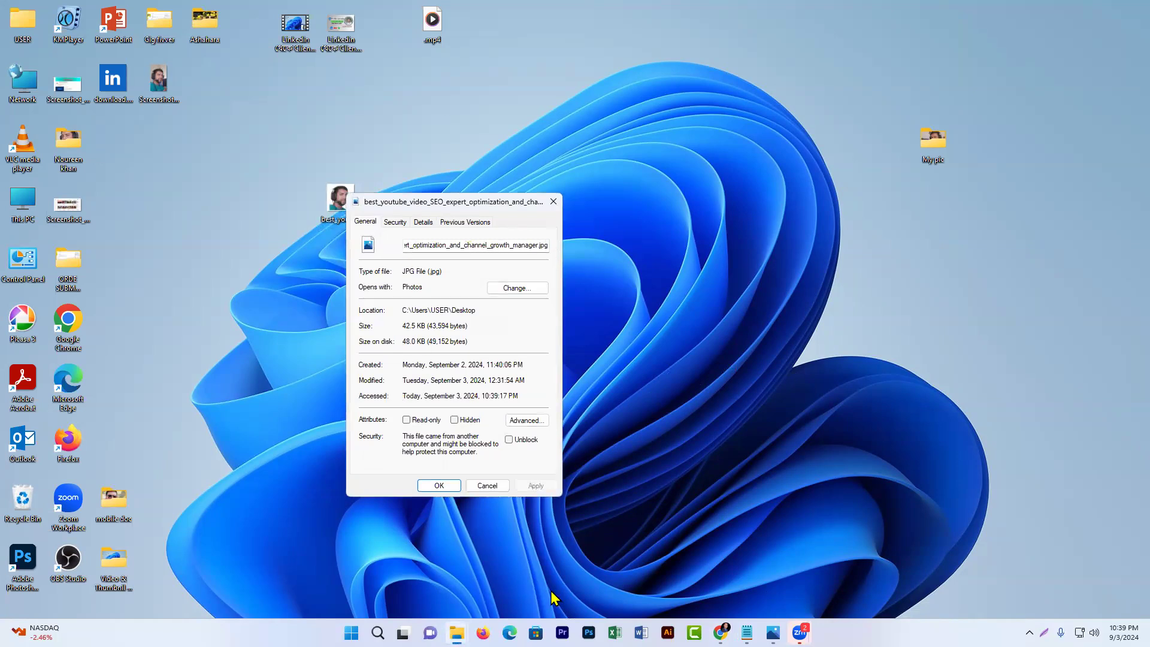
View the Fiverr gig "I will do best youtube video SEO for top ranking" and return to the desktop.
click(721, 633)
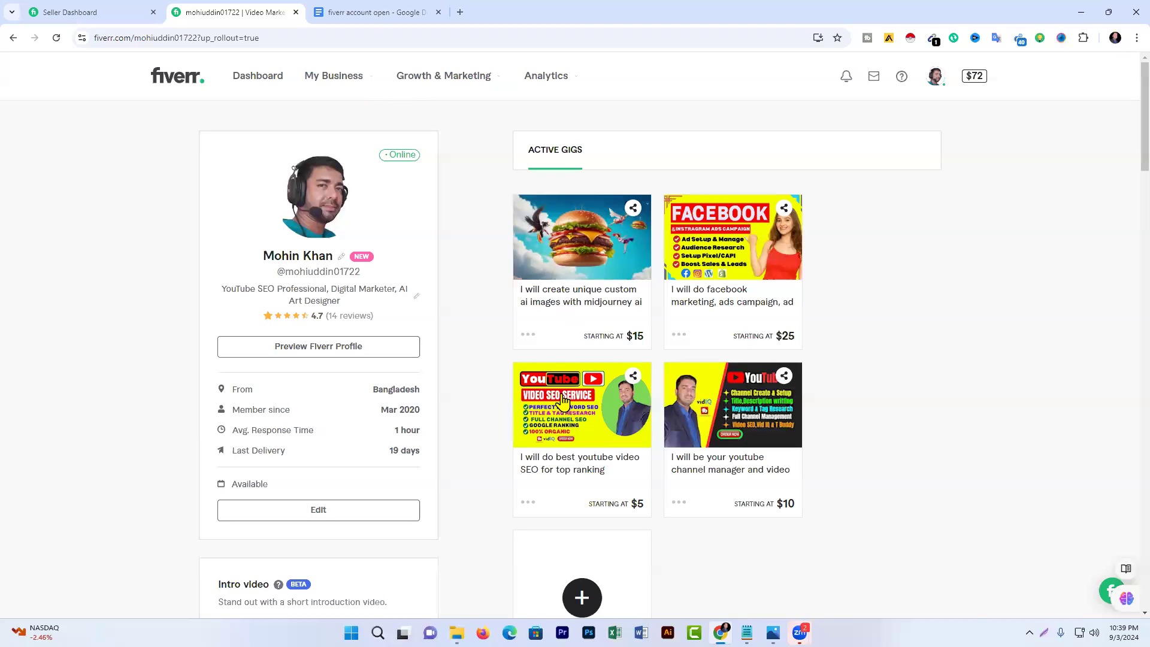
click(570, 461)
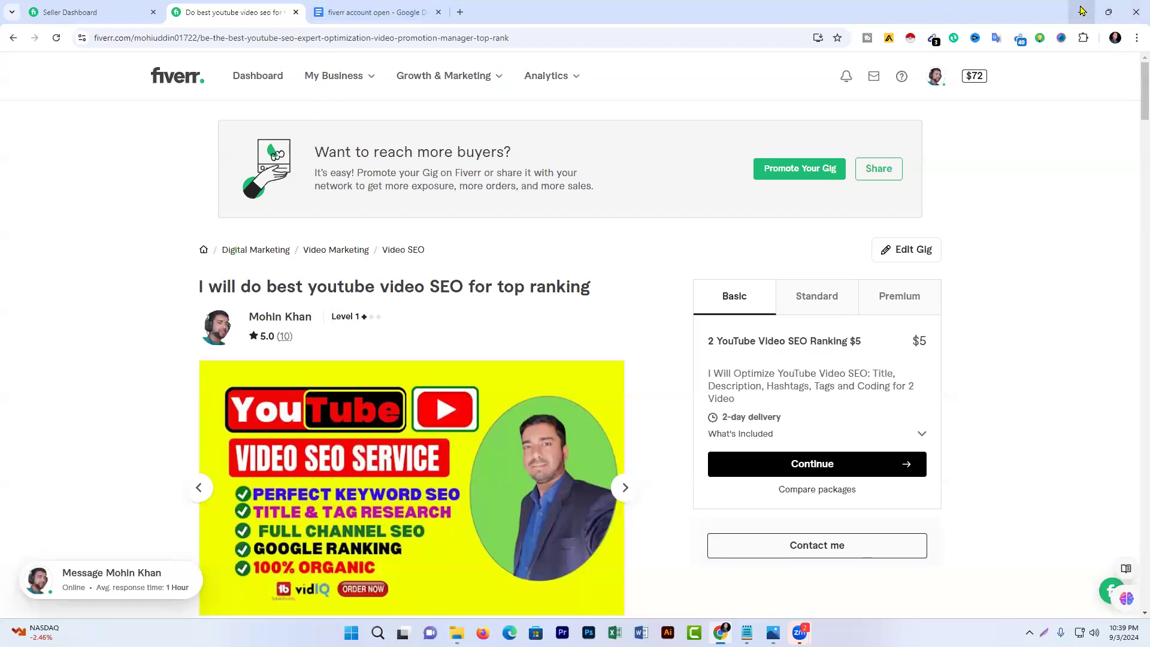
click(1109, 12)
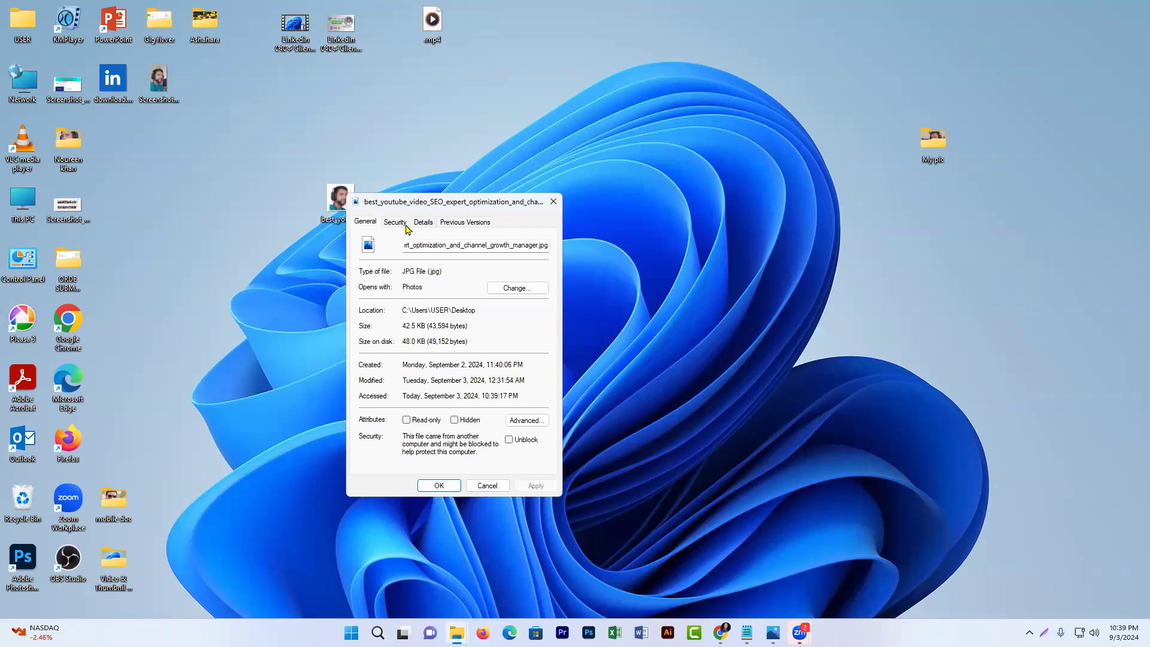
Examine the profile picture file's detailed metadata, including its tags, and close the properties.
click(424, 225)
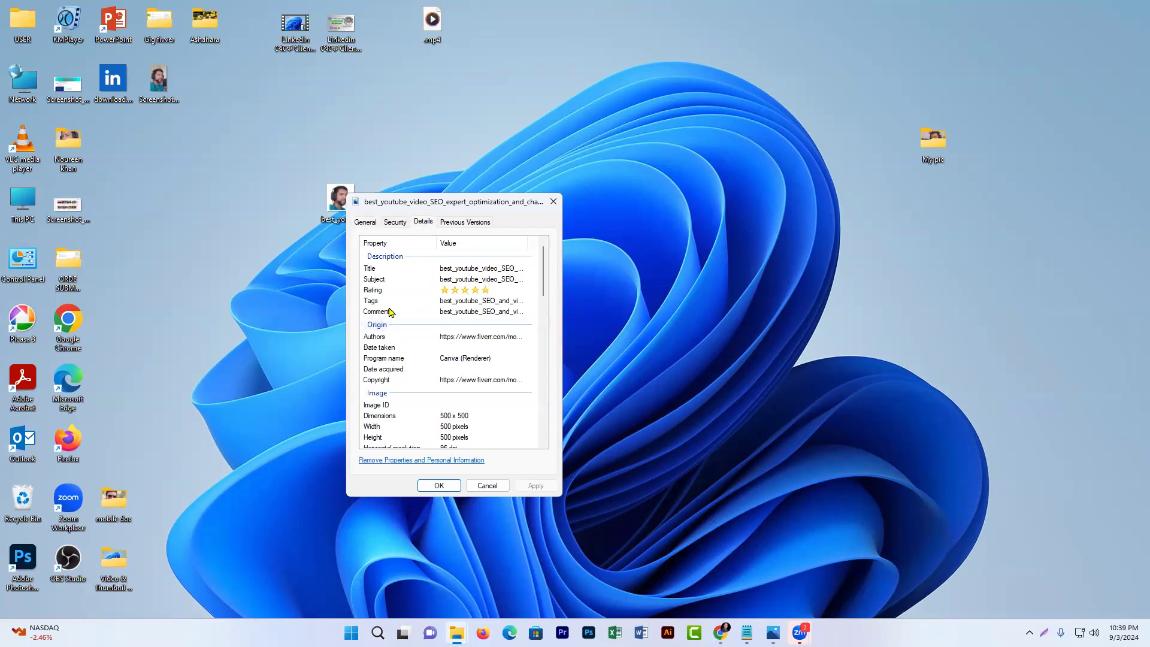
click(461, 302)
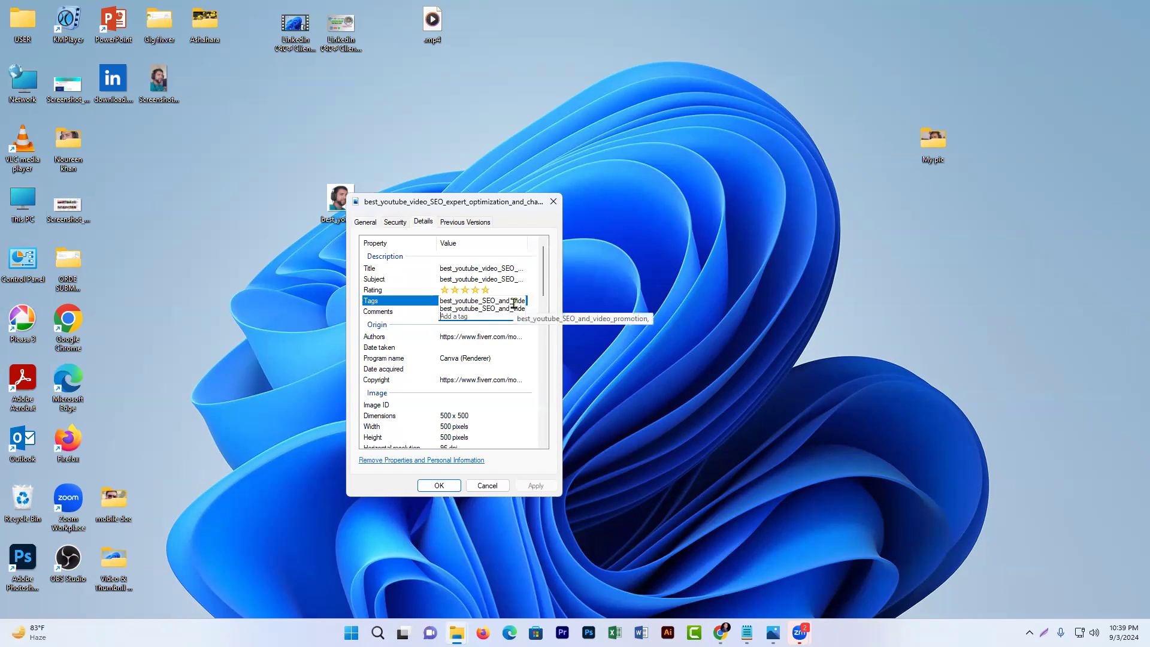
click(554, 204)
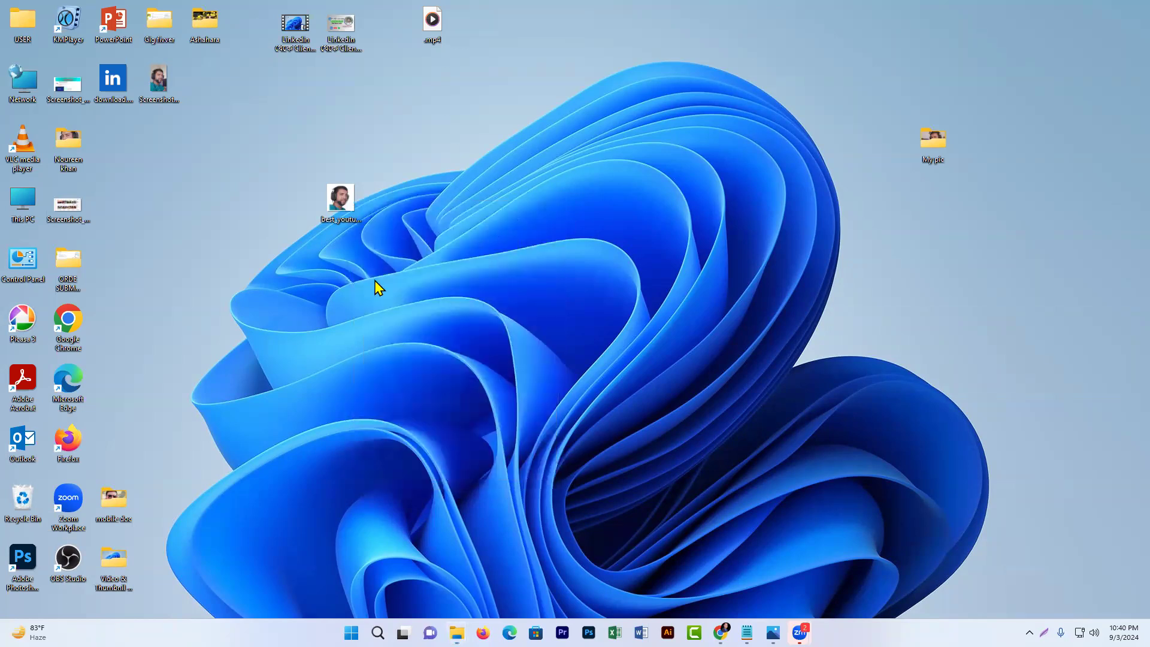